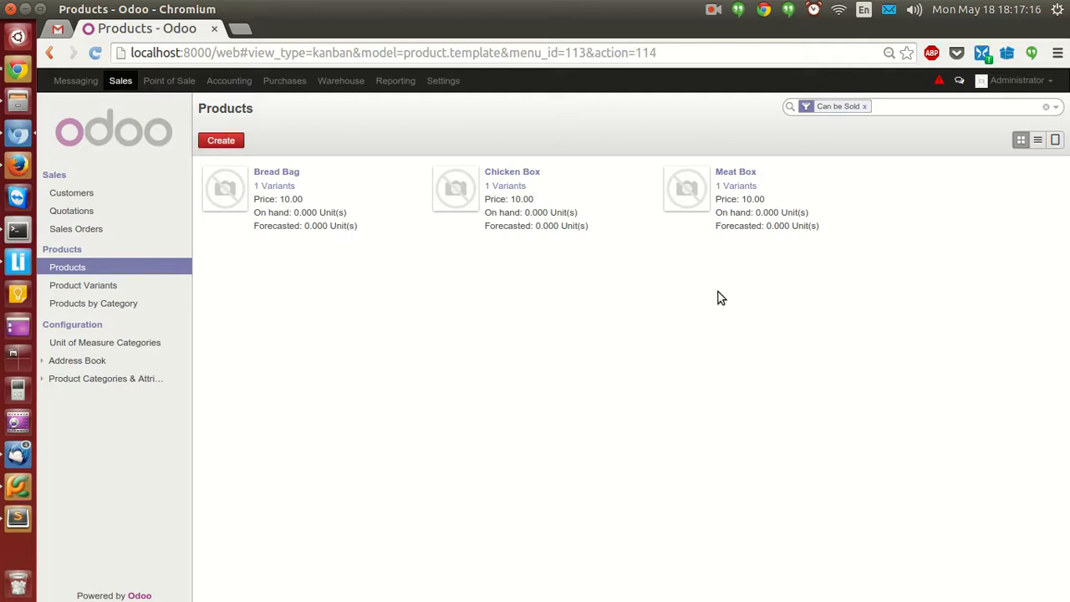
# Open Bread Bag for editing, keep its type as Stockable Product, and view its procurement cost price of 6.00.
pyautogui.click(296, 177)
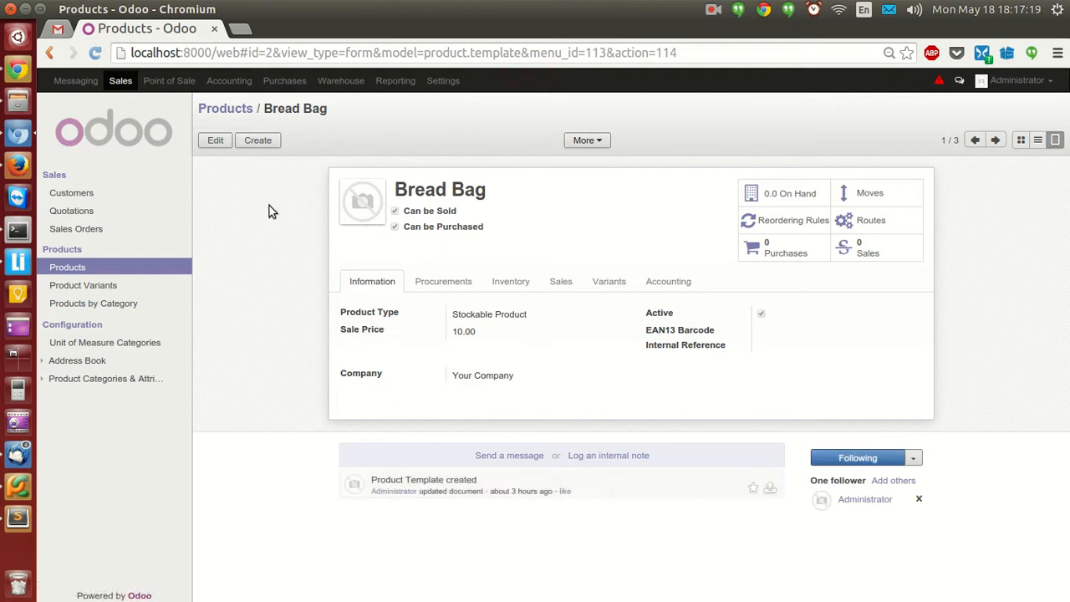
pyautogui.click(213, 139)
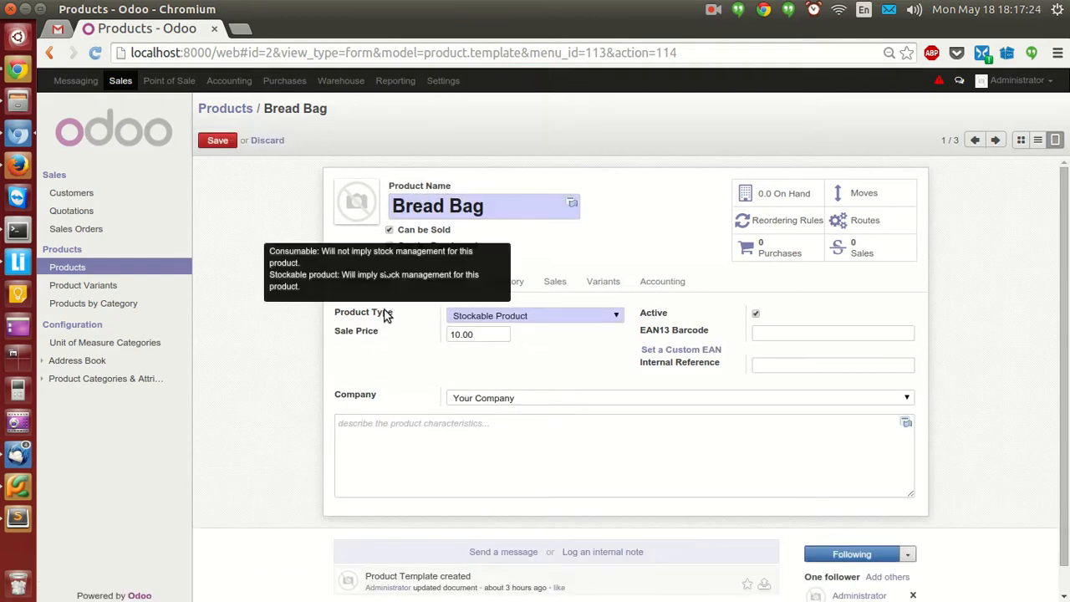
pyautogui.click(552, 318)
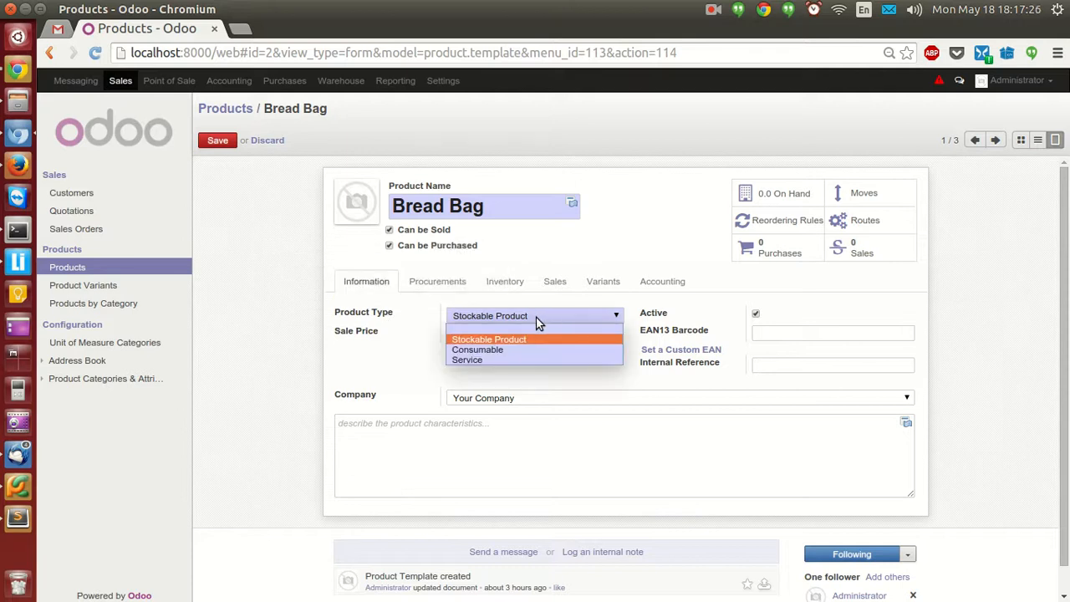
pyautogui.click(520, 338)
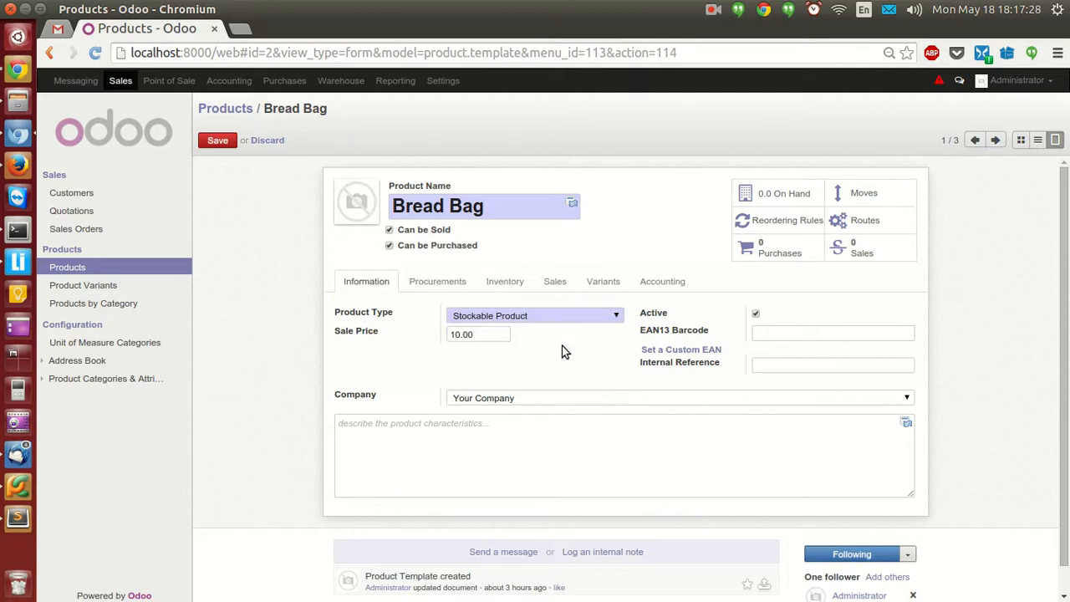
pyautogui.click(603, 322)
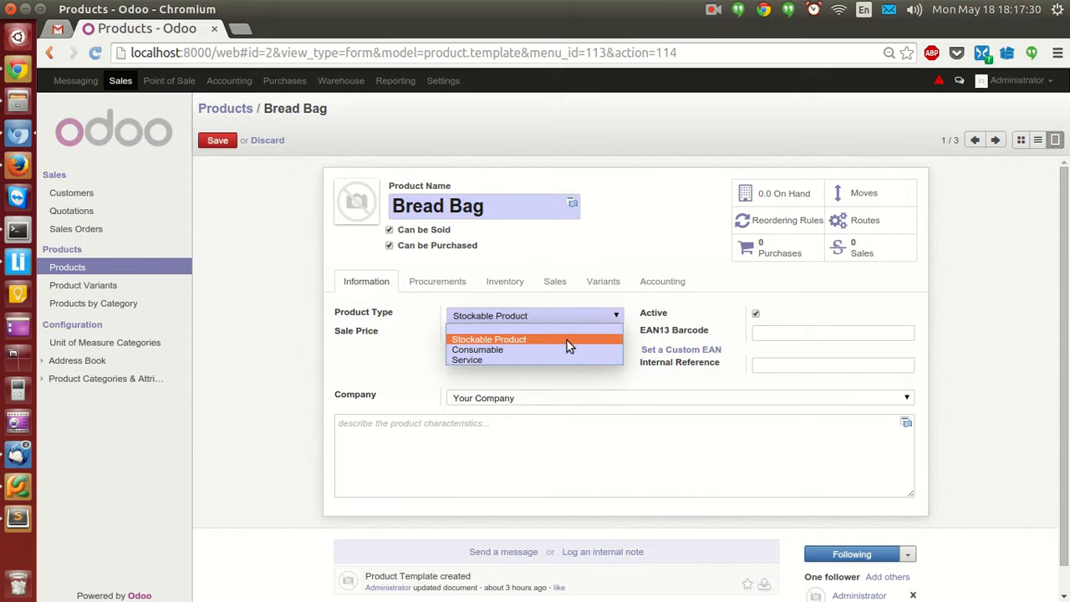
pyautogui.click(566, 341)
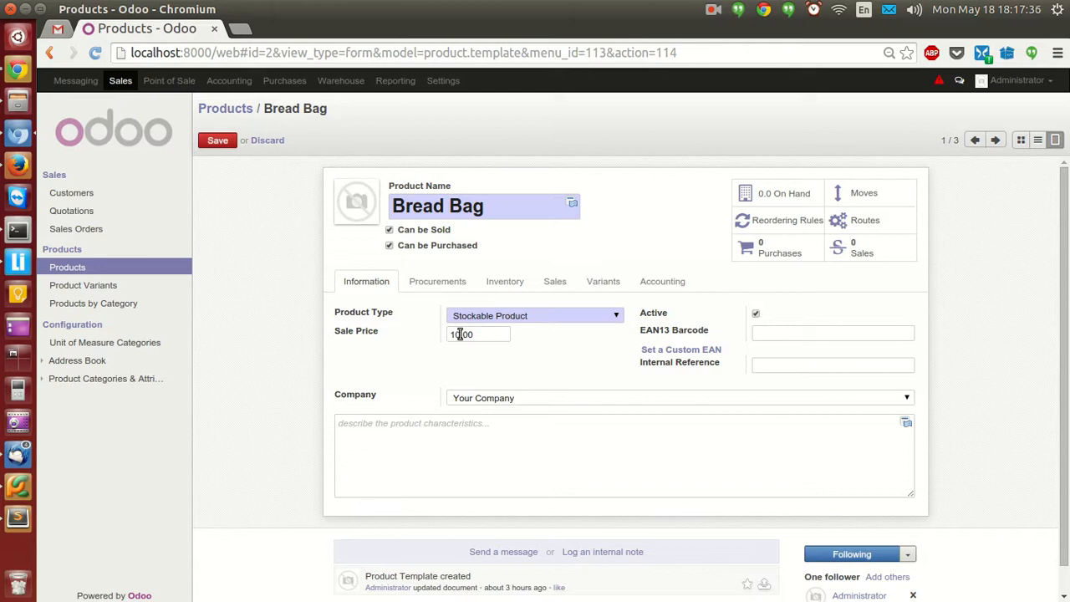
pyautogui.click(443, 284)
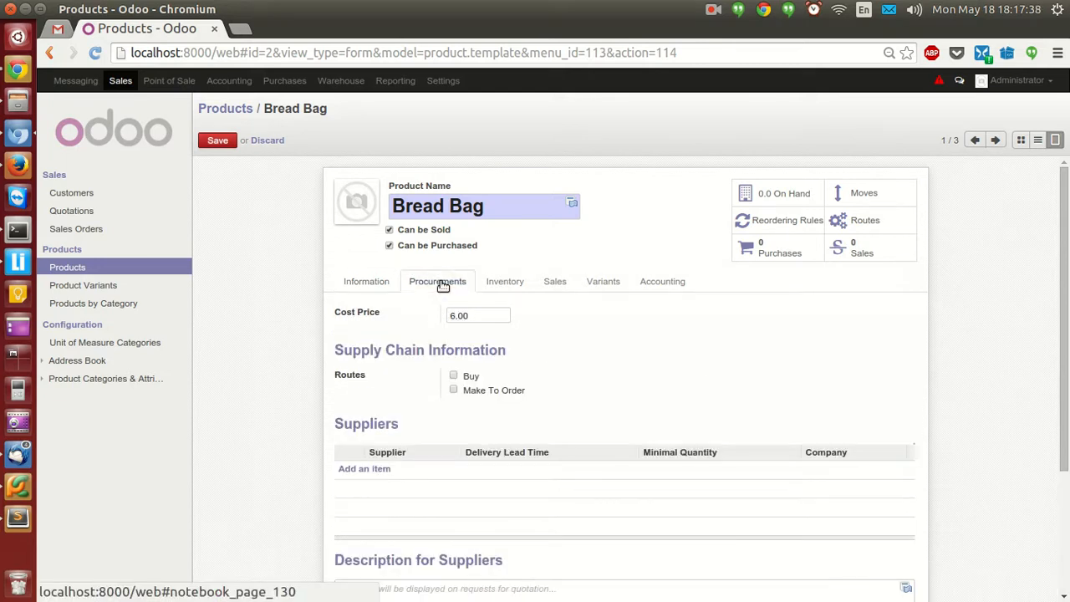
# Leave Bread Bag's 6.00 cost price unchanged and open Update Product Quantity from the Inventory tab.
pyautogui.doubleClick(471, 315)
pyautogui.click(551, 316)
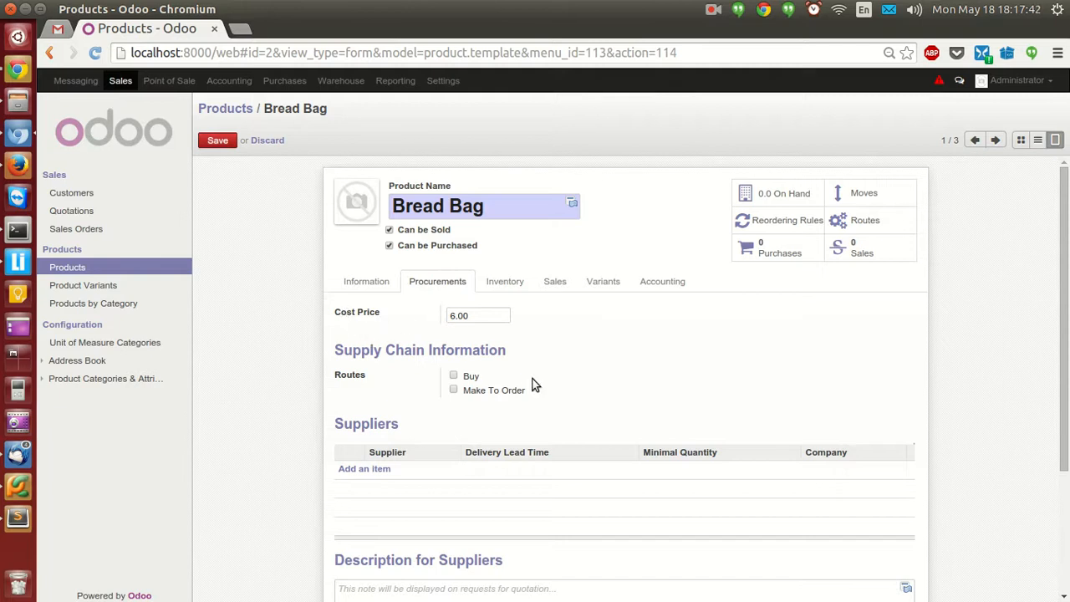
pyautogui.scroll(-2, 539, 337)
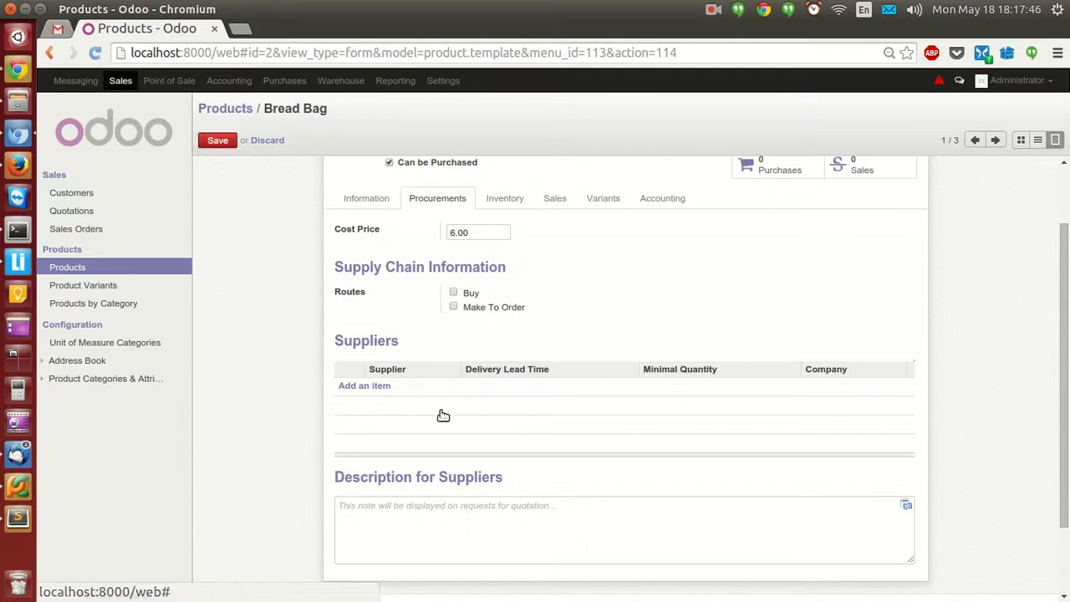
pyautogui.scroll(2, 441, 416)
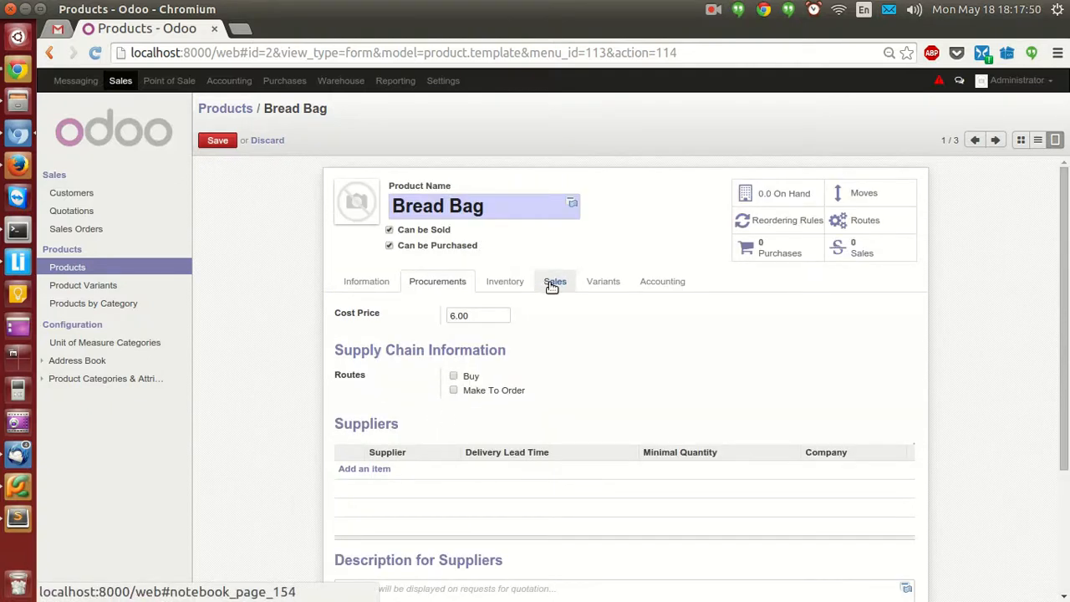
pyautogui.click(506, 283)
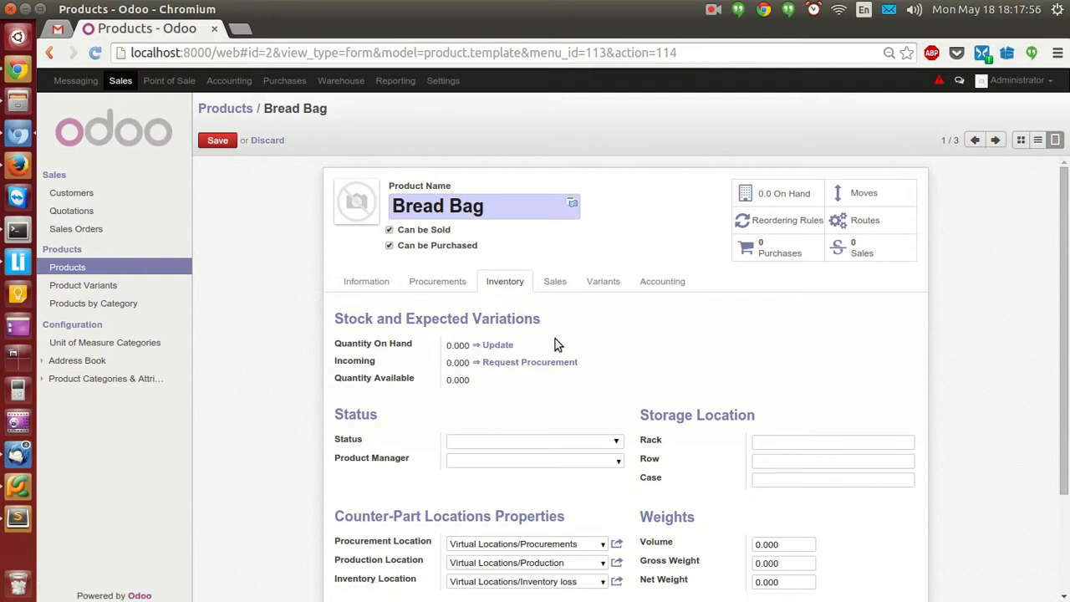
pyautogui.click(503, 346)
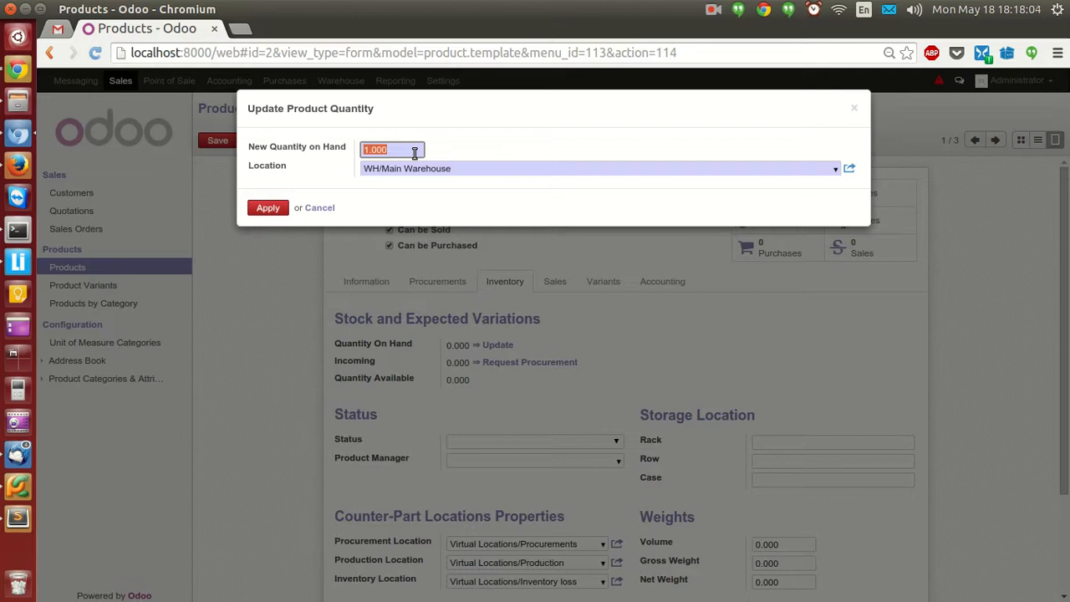
# Set Bread Bag's quantity on hand to 1000 at WH/Main Warehouse and save the product.
pyautogui.write('1000')
pyautogui.click(834, 170)
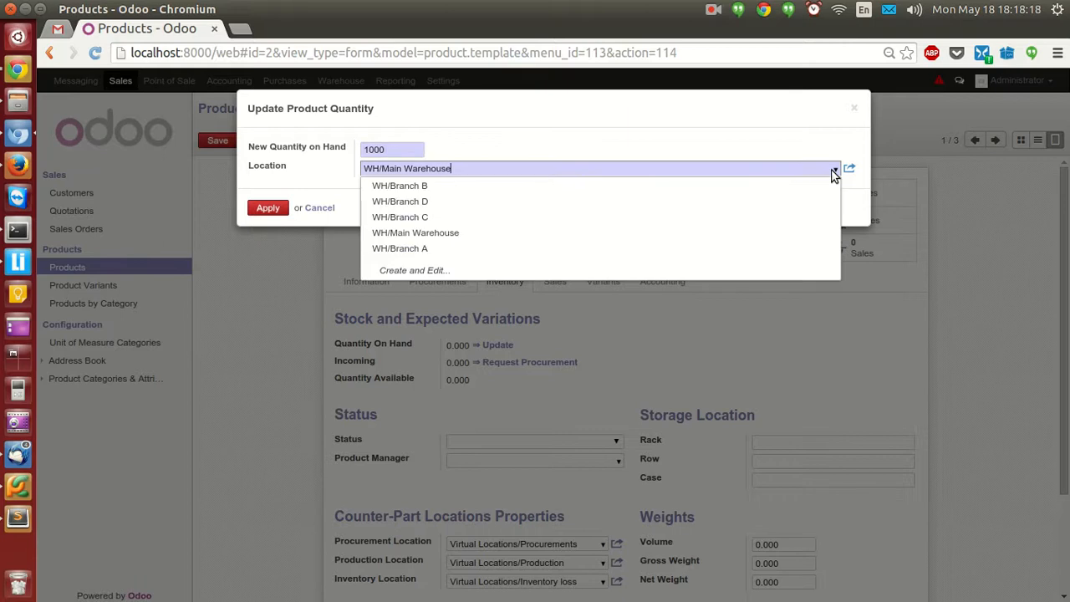
pyautogui.click(827, 169)
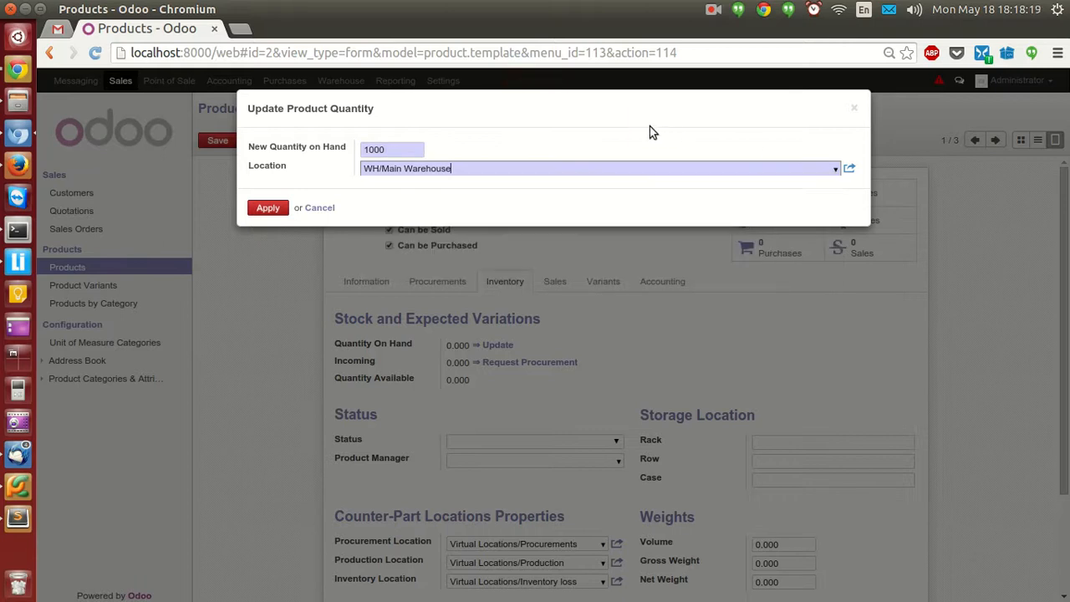
pyautogui.click(264, 210)
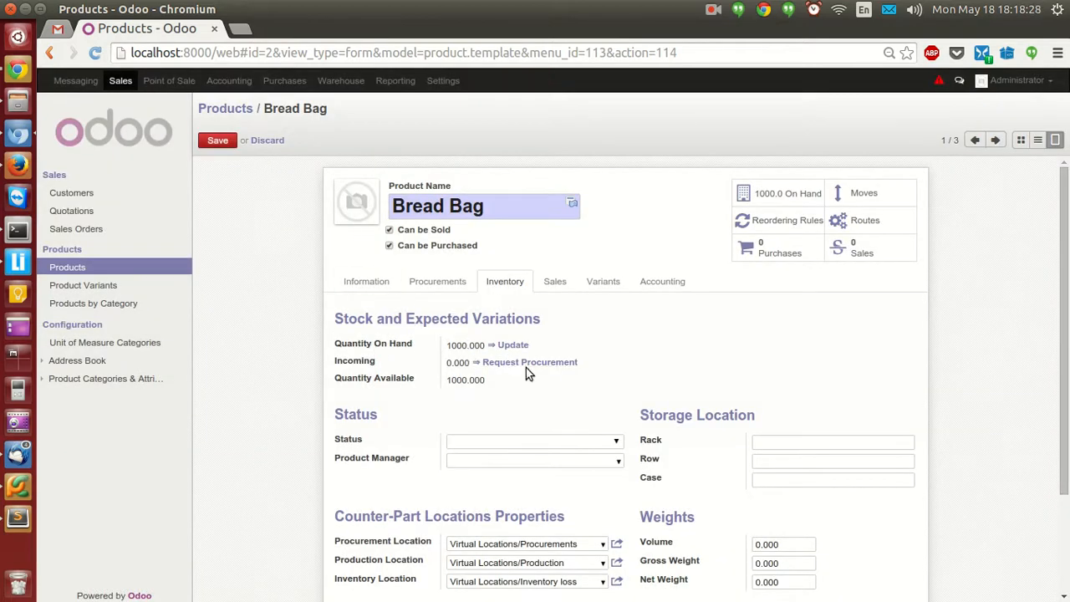
pyautogui.click(216, 139)
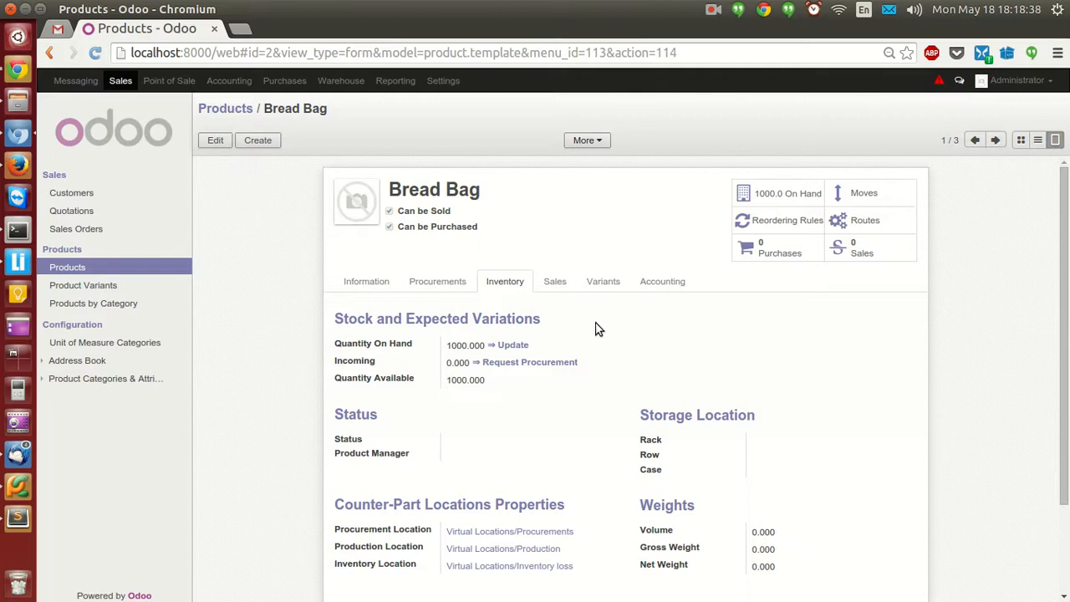
# Look over Bread Bag's Sales and Information tabs, then return to the Products kanban overview.
pyautogui.click(555, 281)
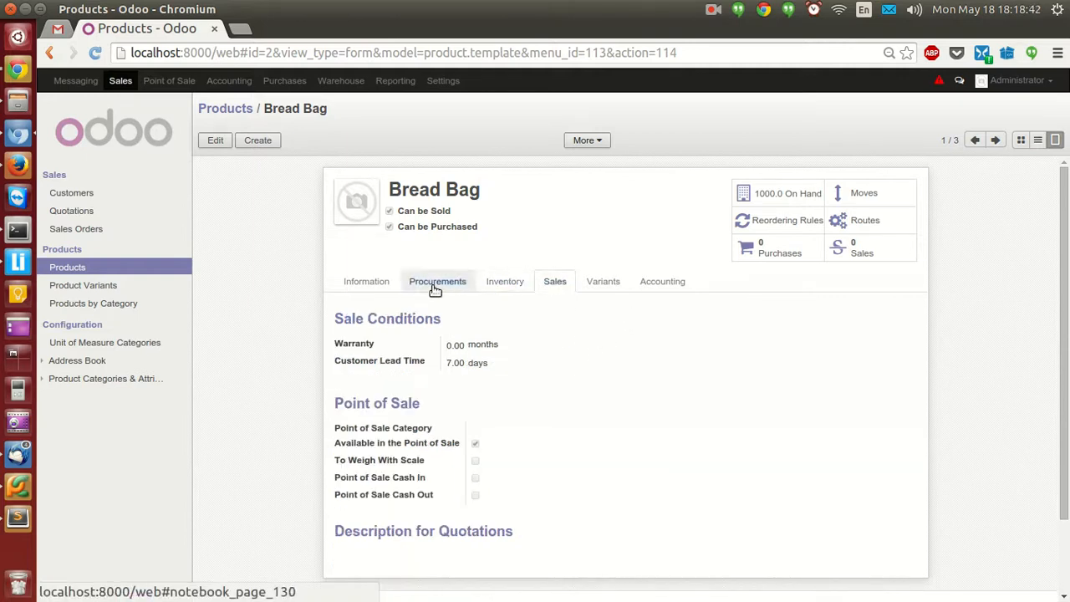
pyautogui.click(378, 287)
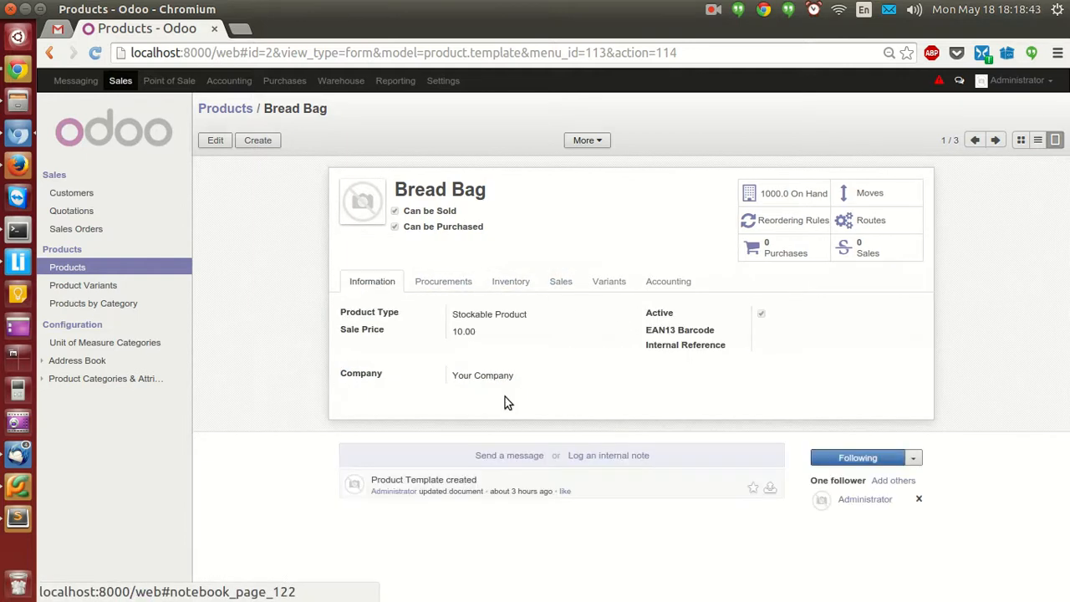
pyautogui.click(235, 112)
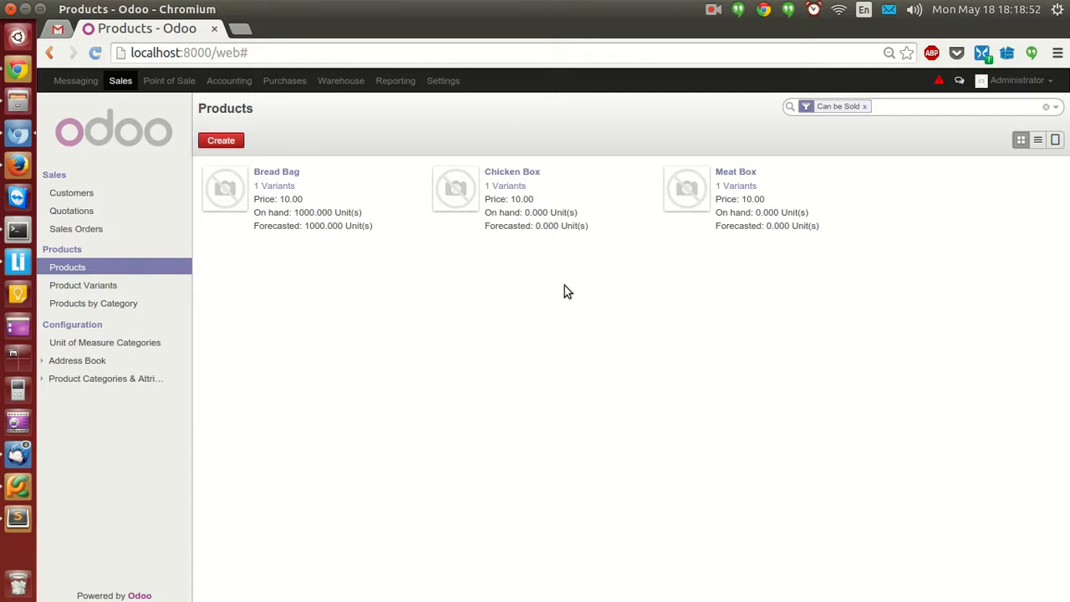
# Start a new Request for Quotation in Purchases and create a new supplier named 'Supplier' for it.
pyautogui.click(276, 83)
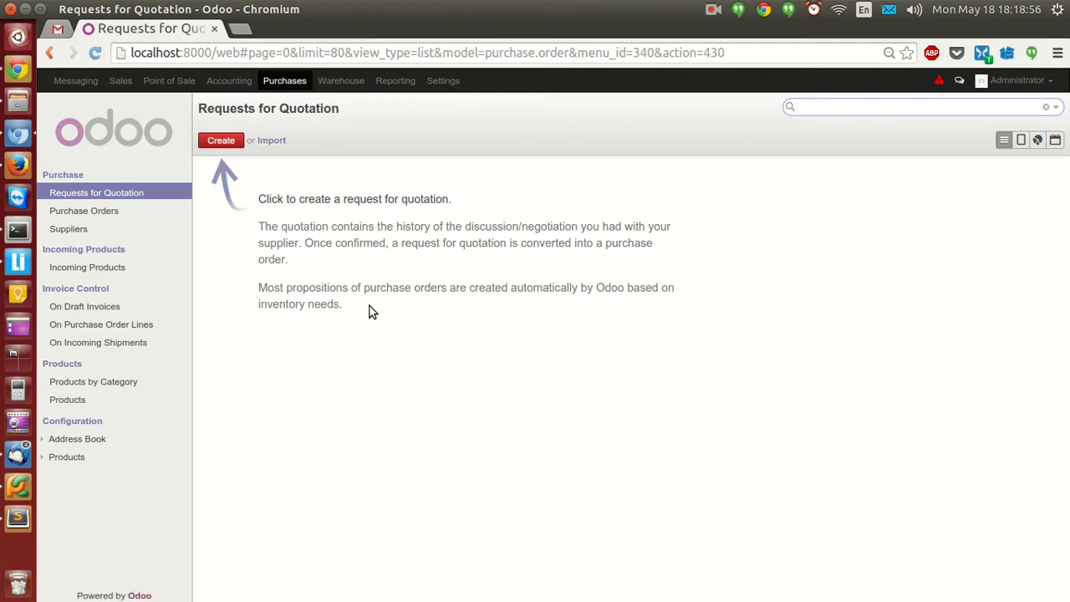
pyautogui.click(216, 142)
pyautogui.click(615, 243)
pyautogui.click(520, 259)
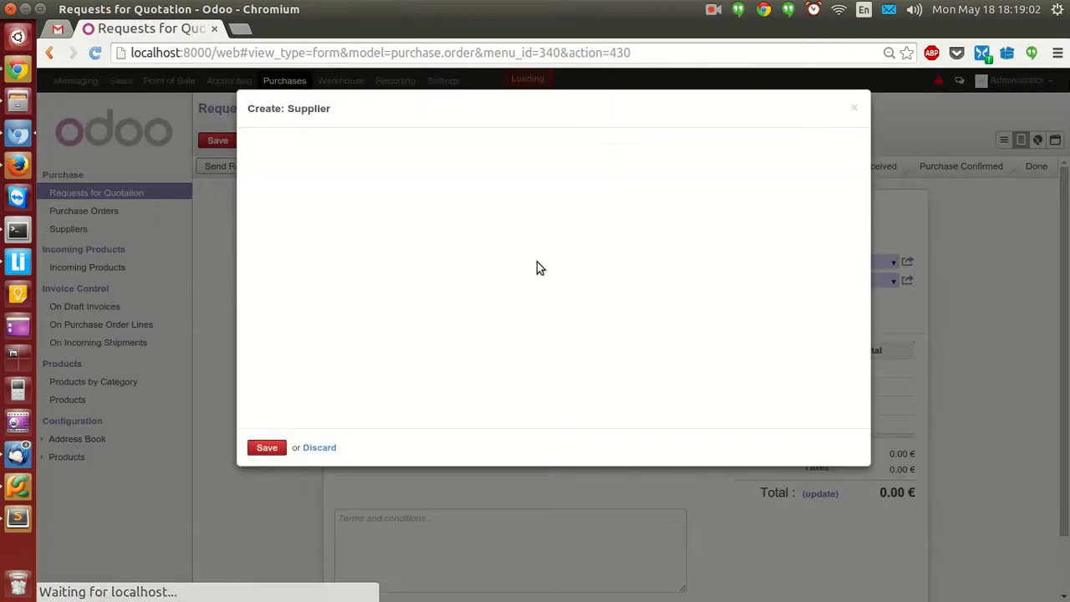
pyautogui.write('Supplier')
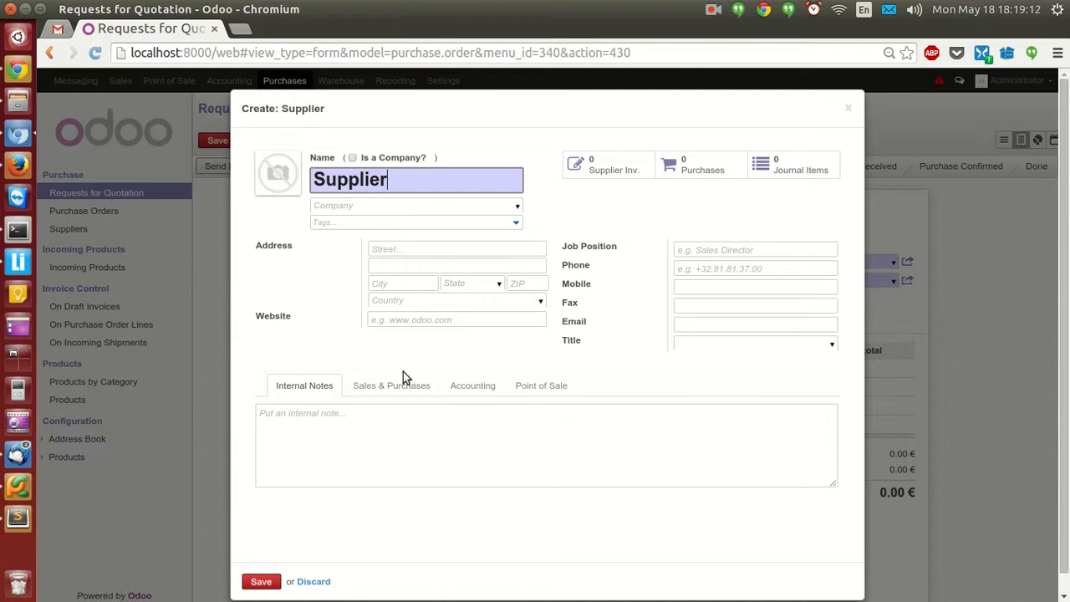
pyautogui.scroll(-1, 389, 378)
pyautogui.click(260, 562)
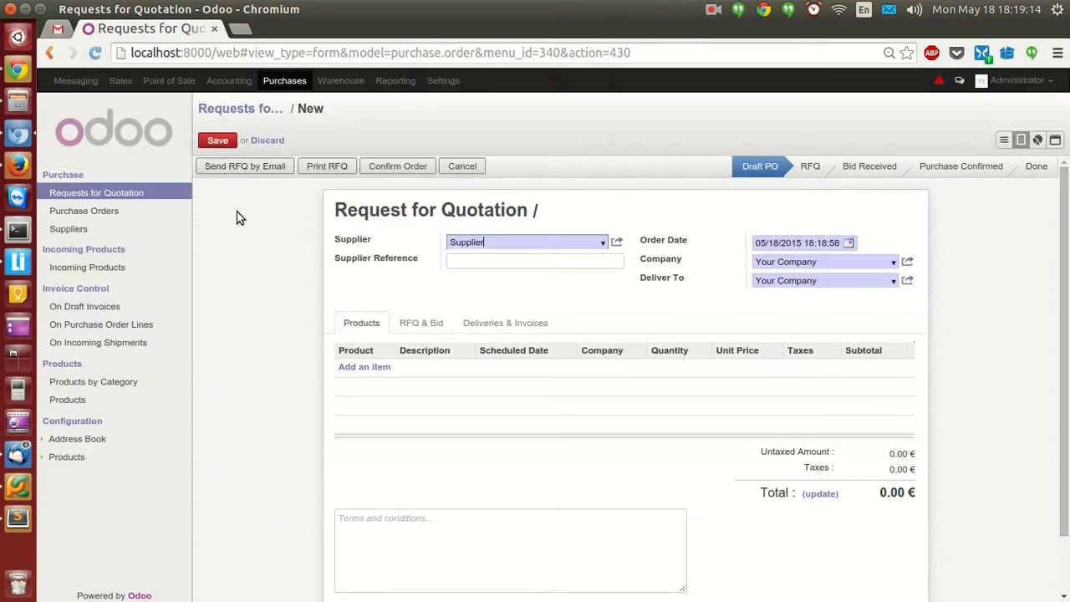
# Add a Bread Bag line with quantity 1000 to the quotation.
pyautogui.click(385, 367)
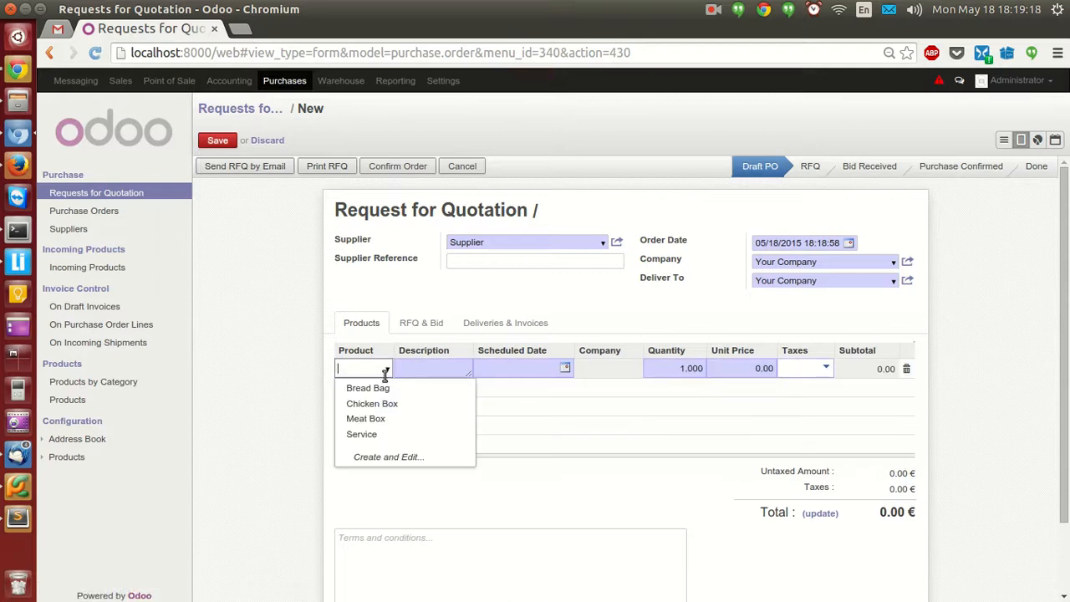
pyautogui.click(383, 387)
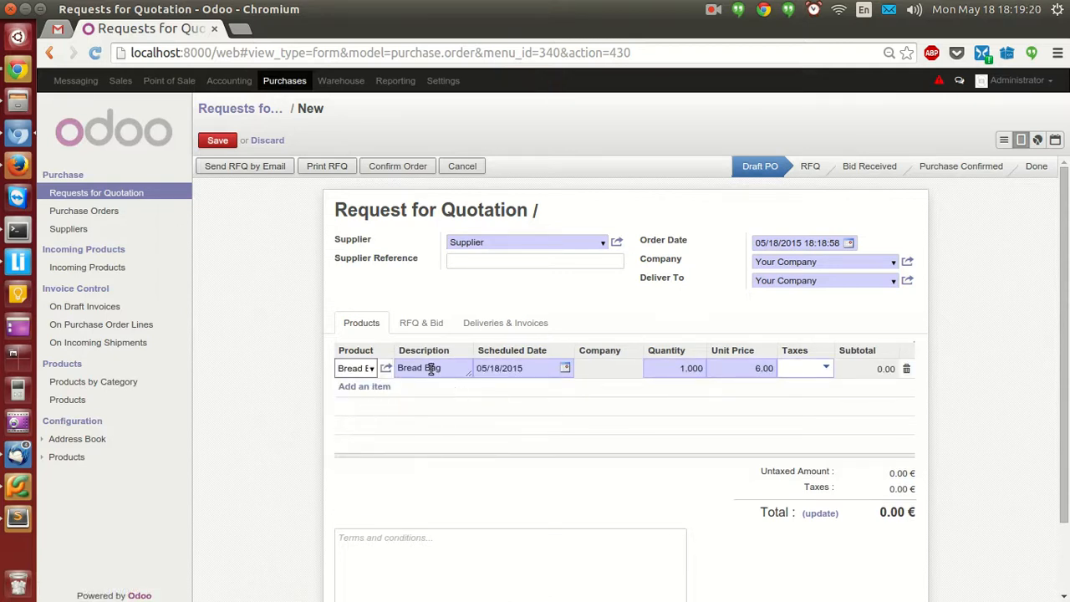
pyautogui.click(670, 368)
pyautogui.doubleClick(670, 368)
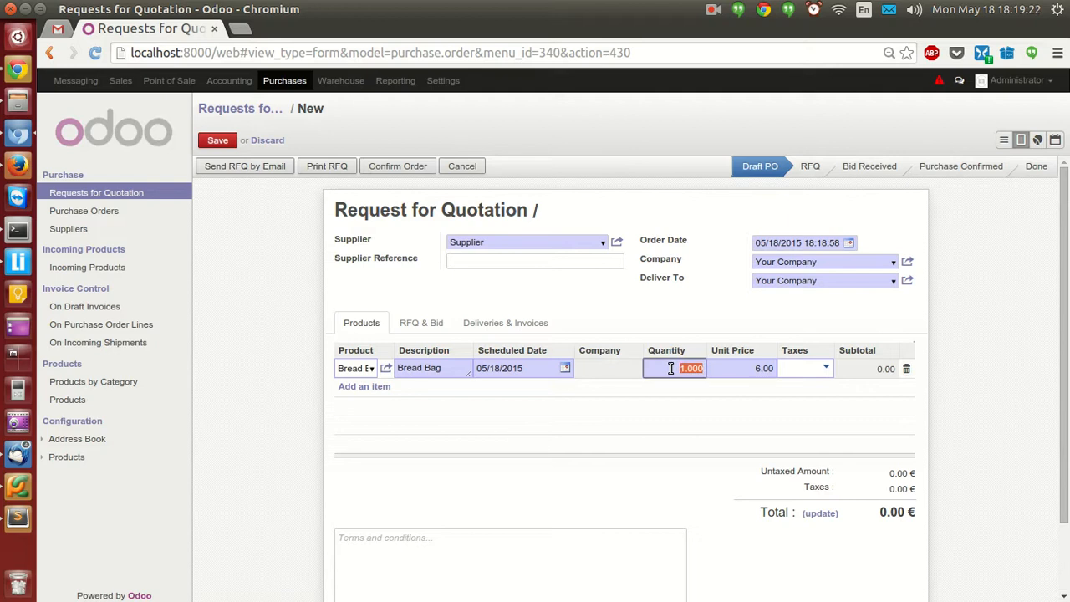
pyautogui.write('1000')
# Check Meat Box's stock, add a 1000-unit Meat Box line, and save the quotation as PO00001.
pyautogui.click(364, 386)
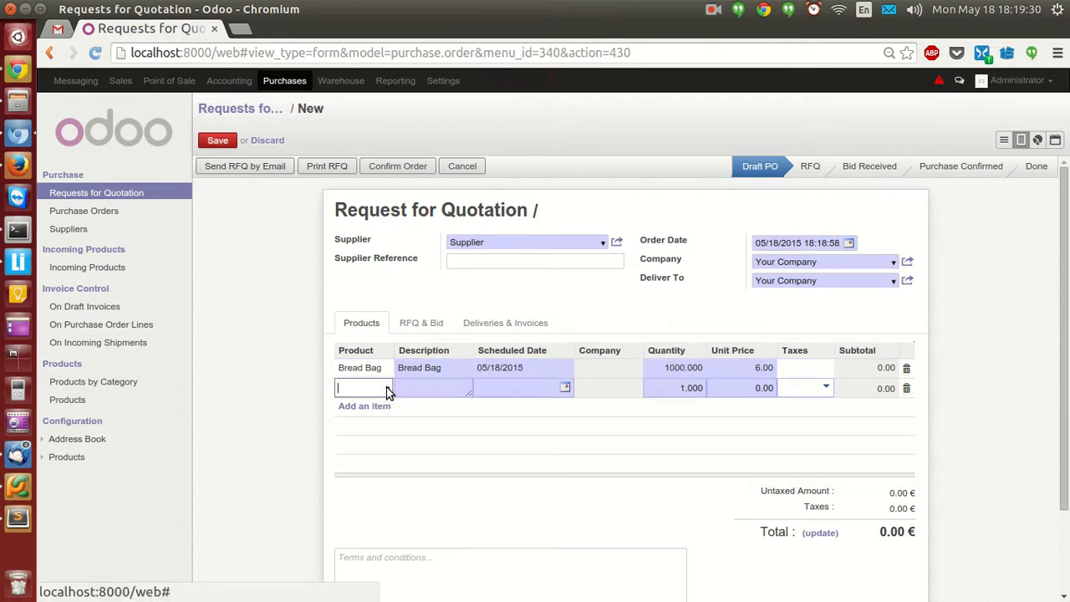
pyautogui.click(381, 389)
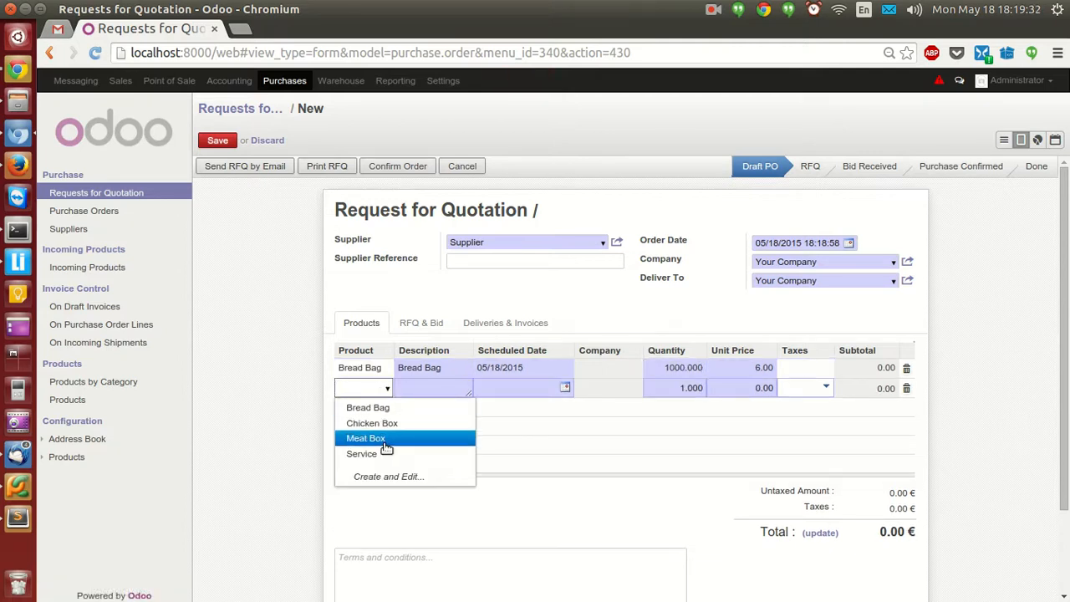
pyautogui.click(386, 440)
pyautogui.click(388, 387)
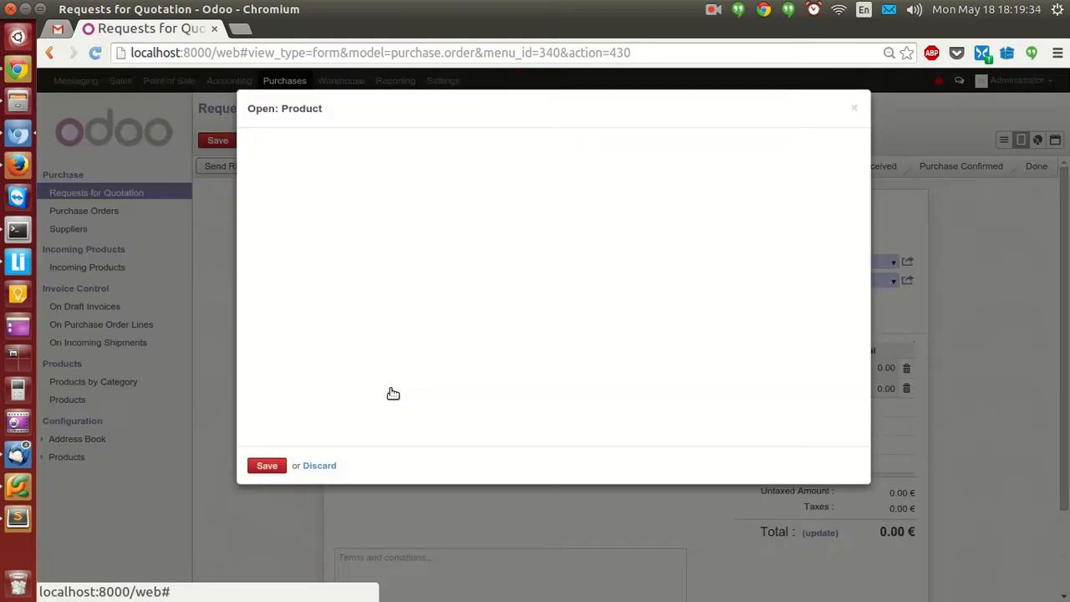
pyautogui.click(422, 255)
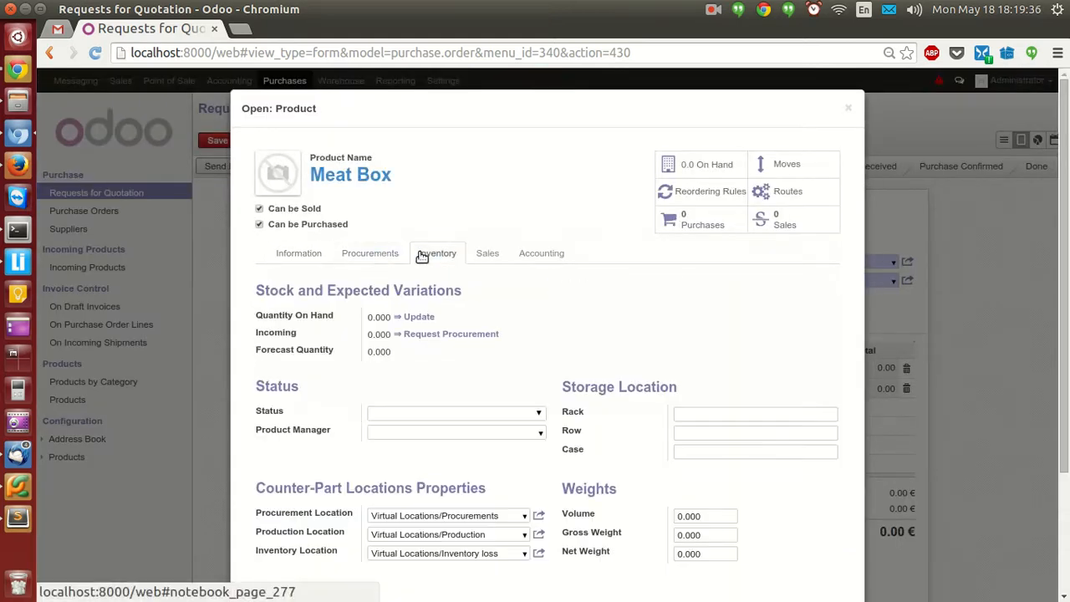
pyautogui.click(851, 109)
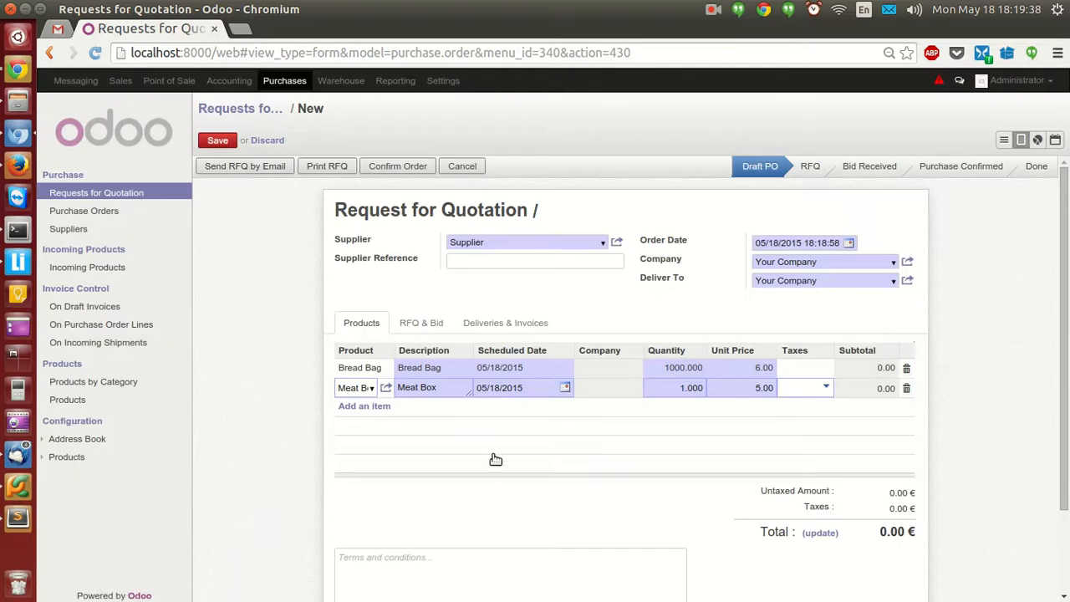
pyautogui.click(657, 391)
pyautogui.write('1000')
pyautogui.click(276, 250)
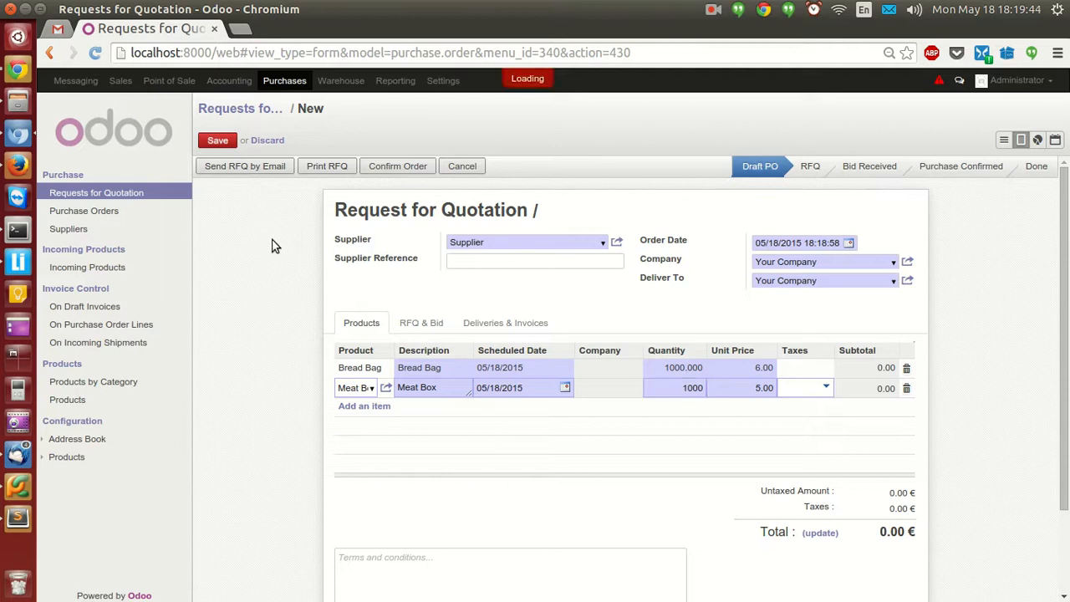
pyautogui.click(219, 140)
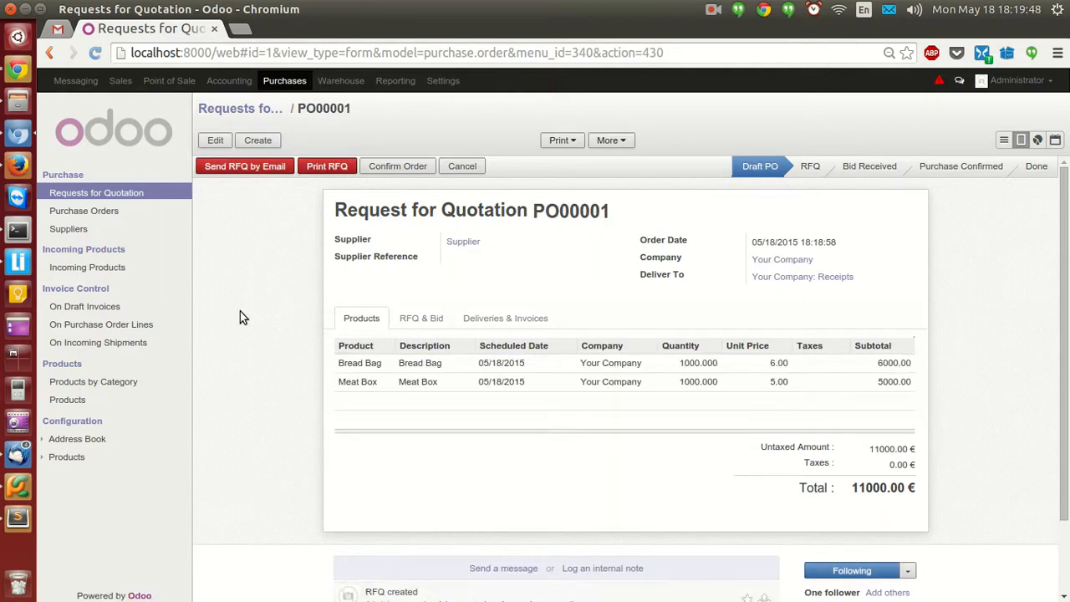
# Confirm PO00001 and open its incoming receipt WH/IN/00001.
pyautogui.click(381, 167)
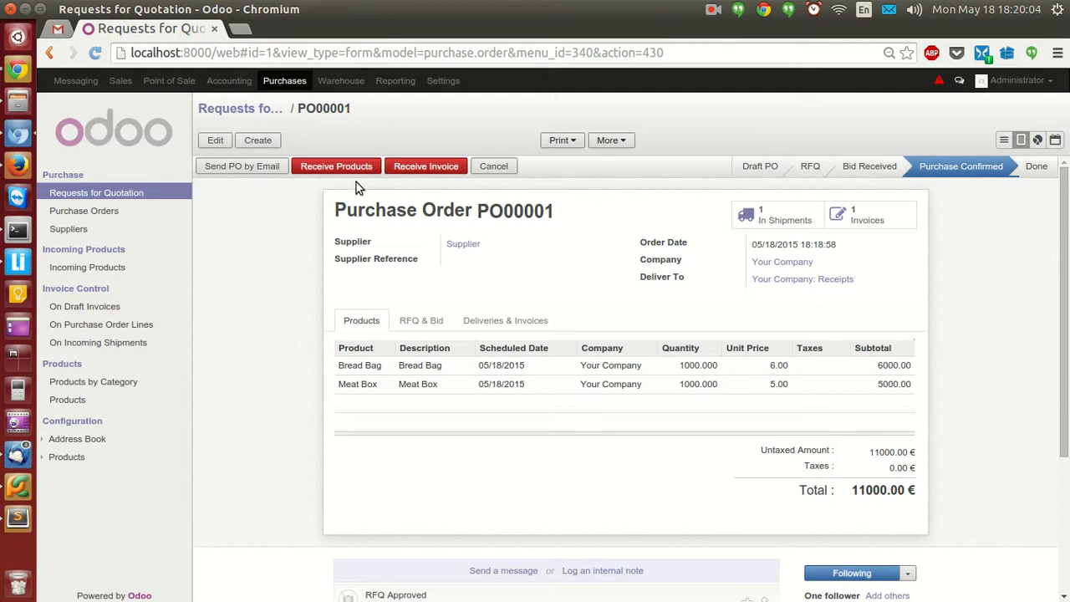
pyautogui.click(336, 169)
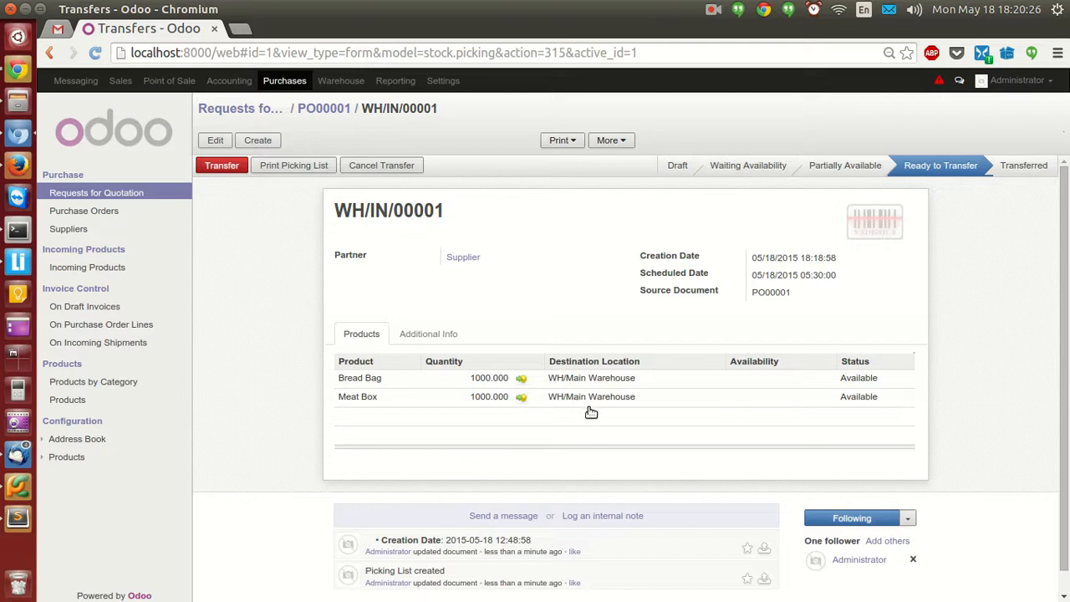
# Review receipt WH/IN/00001 and transfer the 1000 Bread Bag and 1000 Meat Box.
pyautogui.moveTo(590, 389)
pyautogui.moveTo(621, 401)
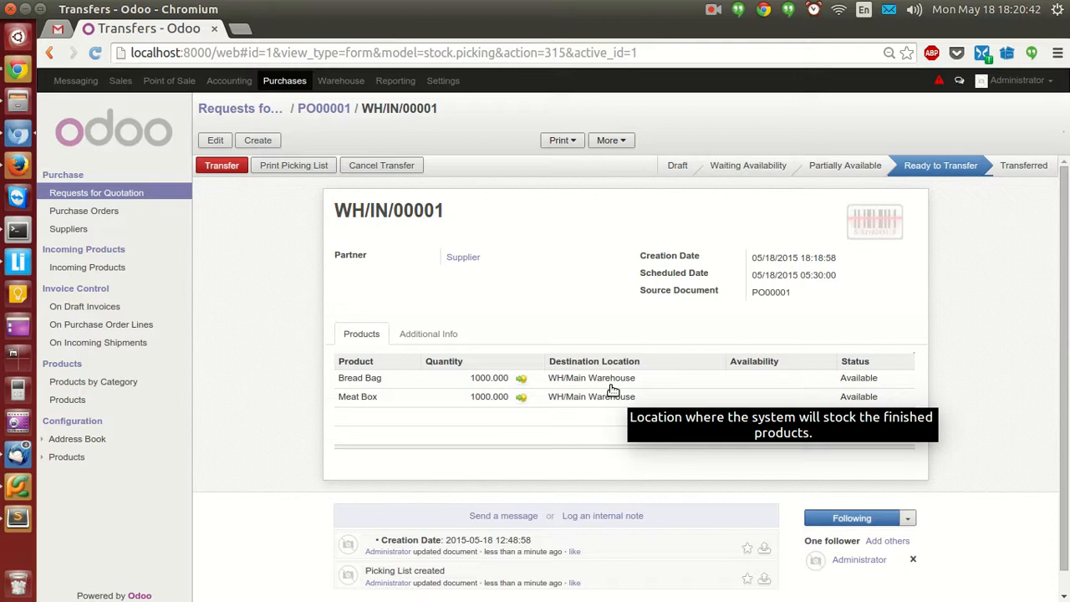
pyautogui.click(421, 338)
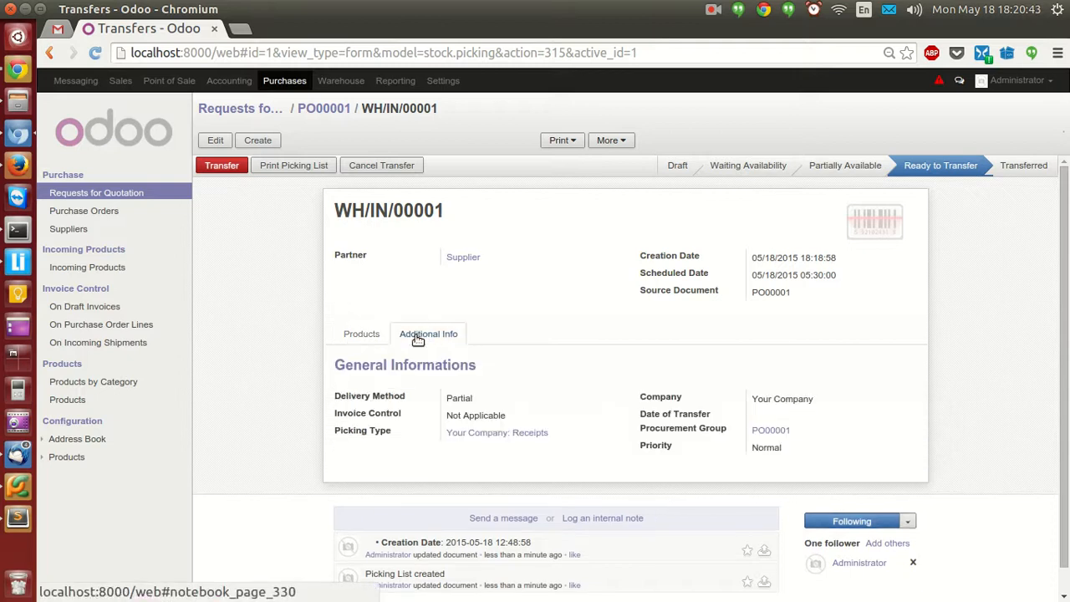
pyautogui.click(354, 336)
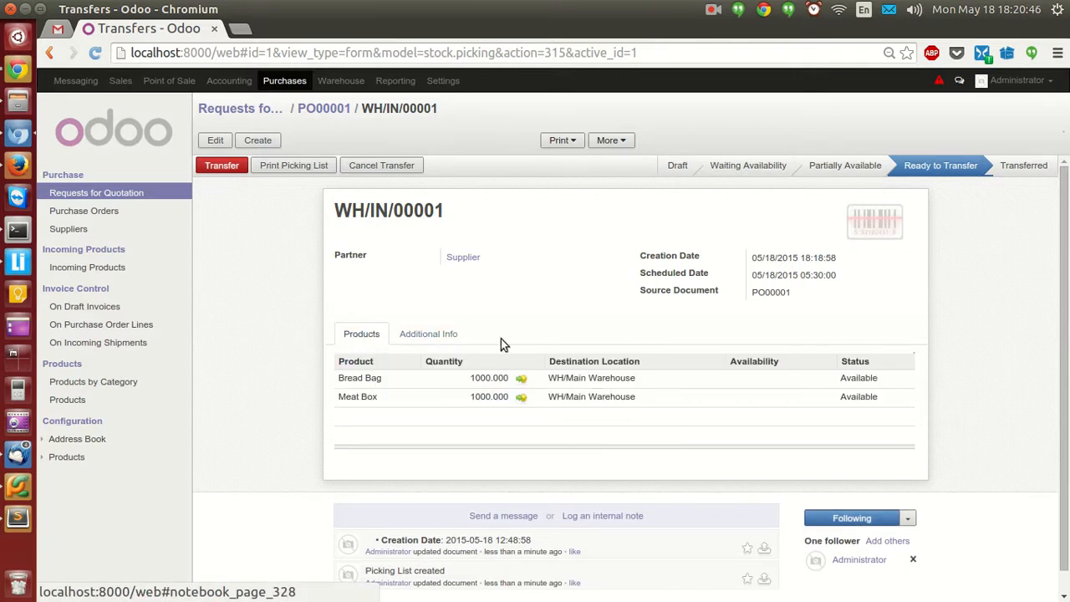
pyautogui.click(220, 171)
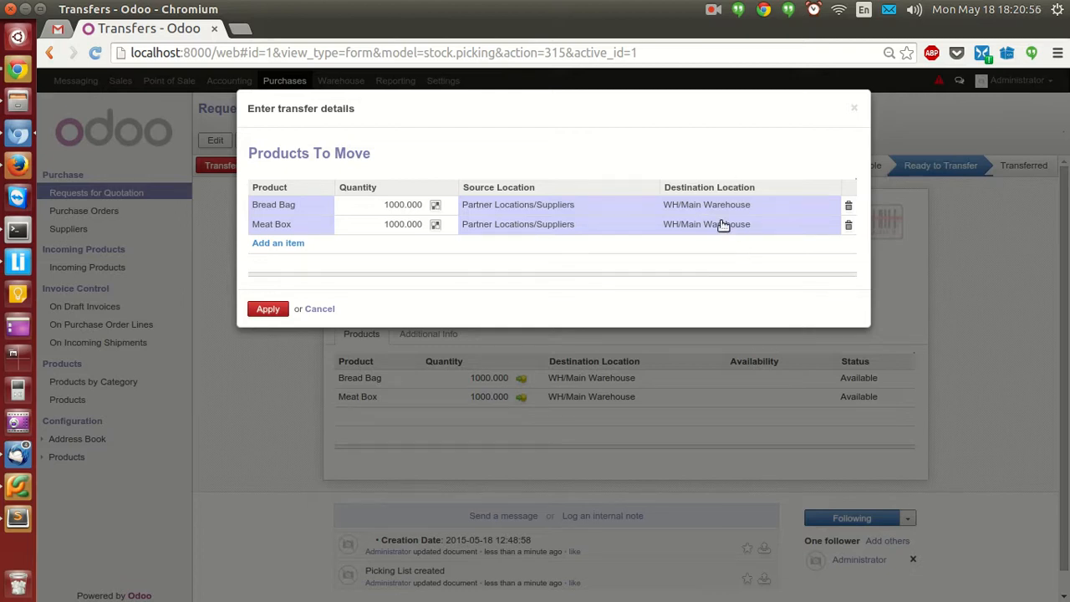
pyautogui.click(268, 309)
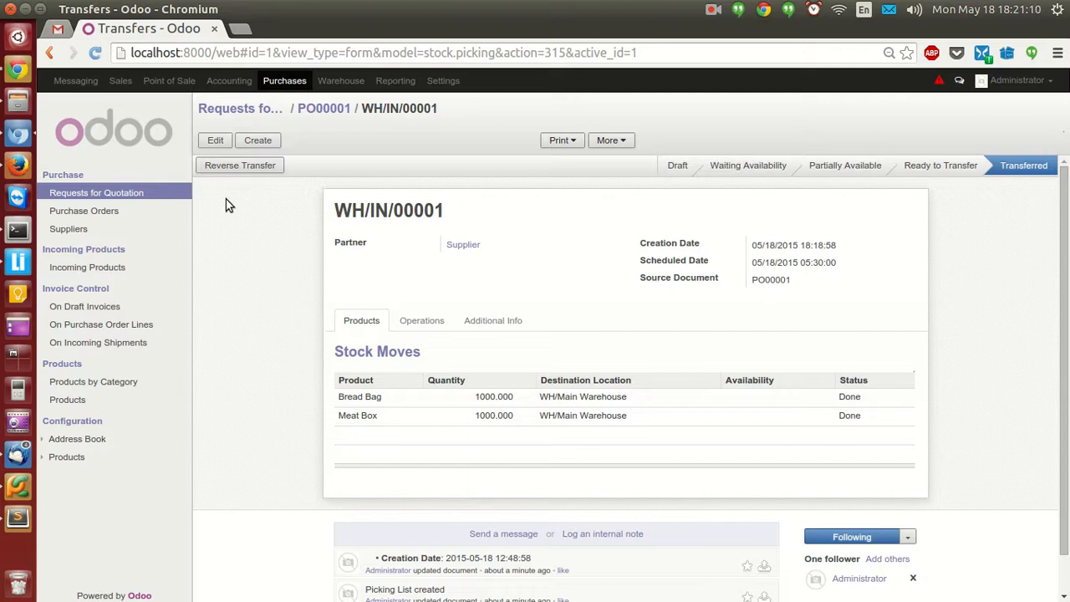
# Open the Products kanban list from the Purchase sidebar.
pyautogui.click(82, 400)
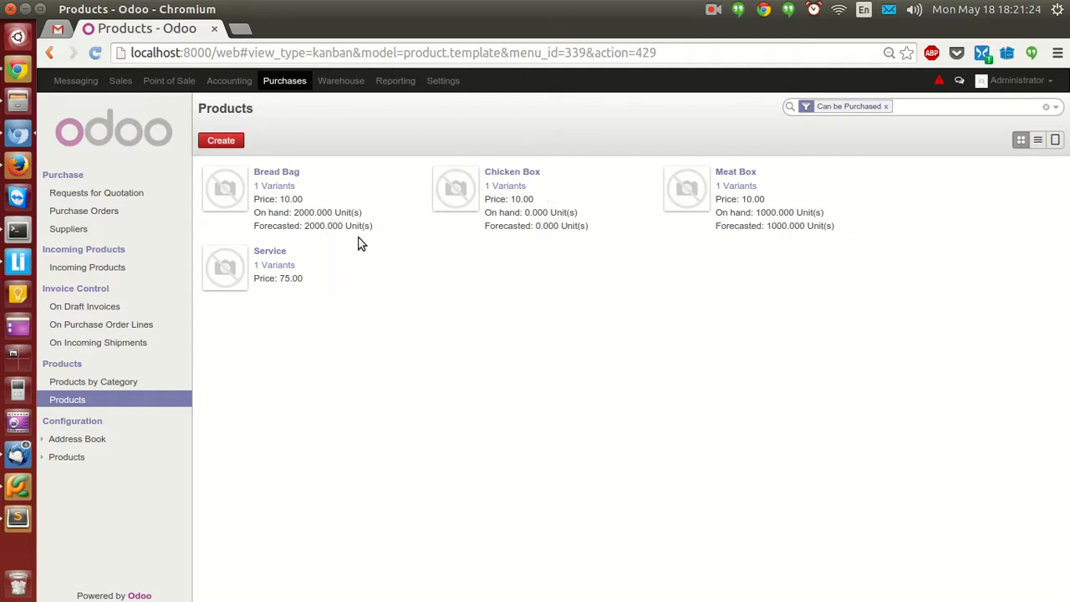
# Check the updated stock levels of Bread Bag and Meat Box.
pyautogui.click(287, 176)
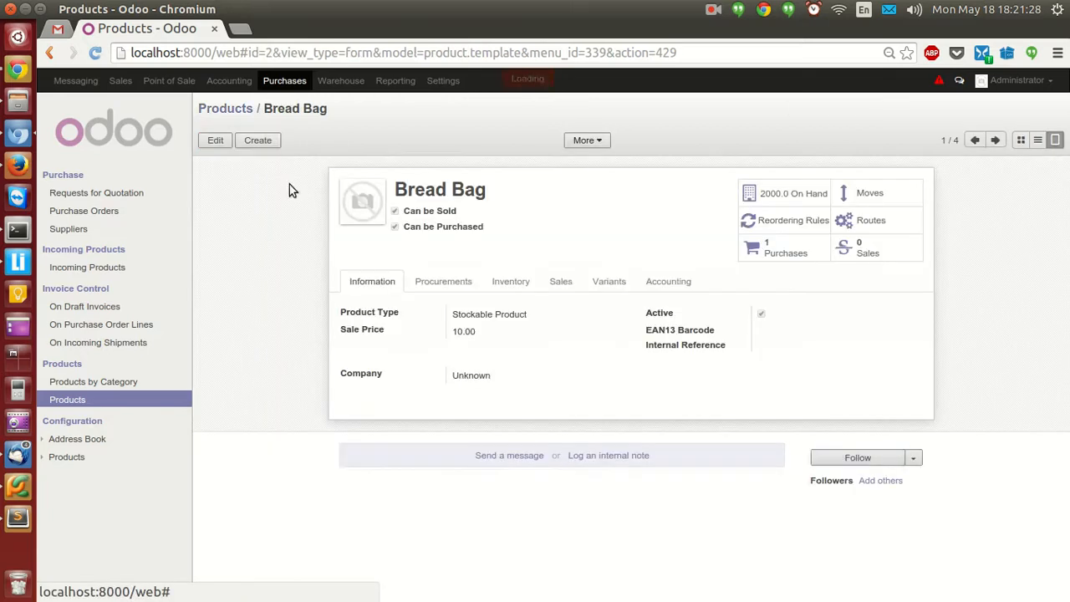
pyautogui.click(504, 281)
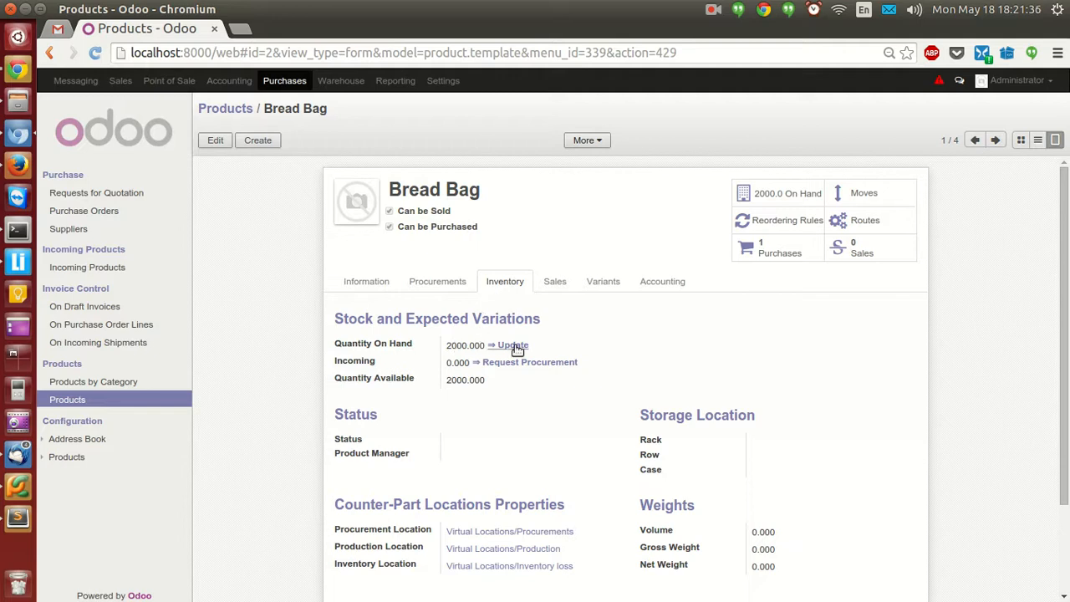
pyautogui.click(238, 112)
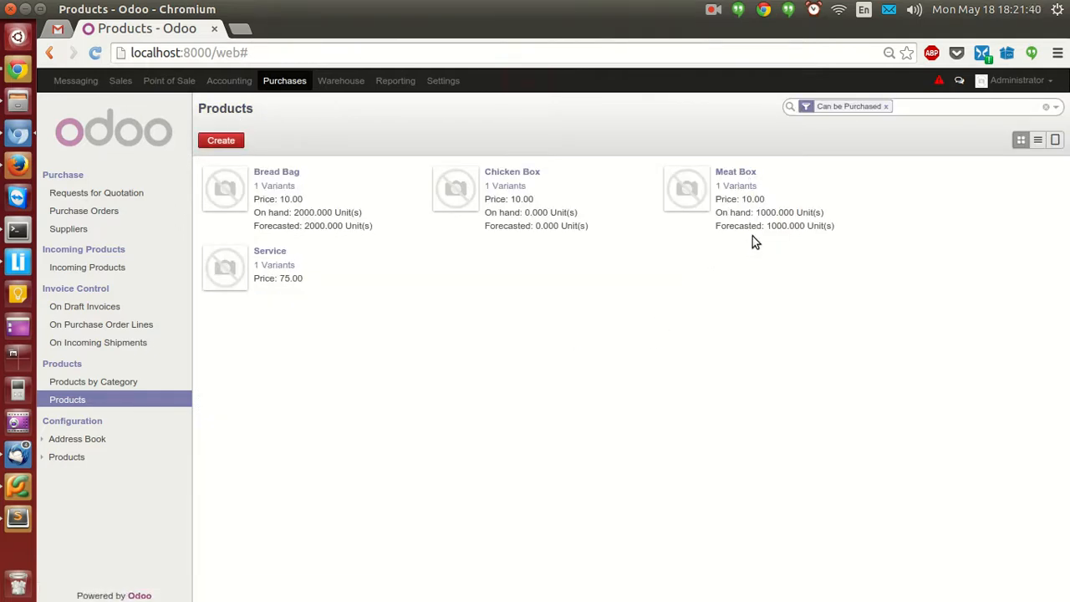
pyautogui.click(752, 173)
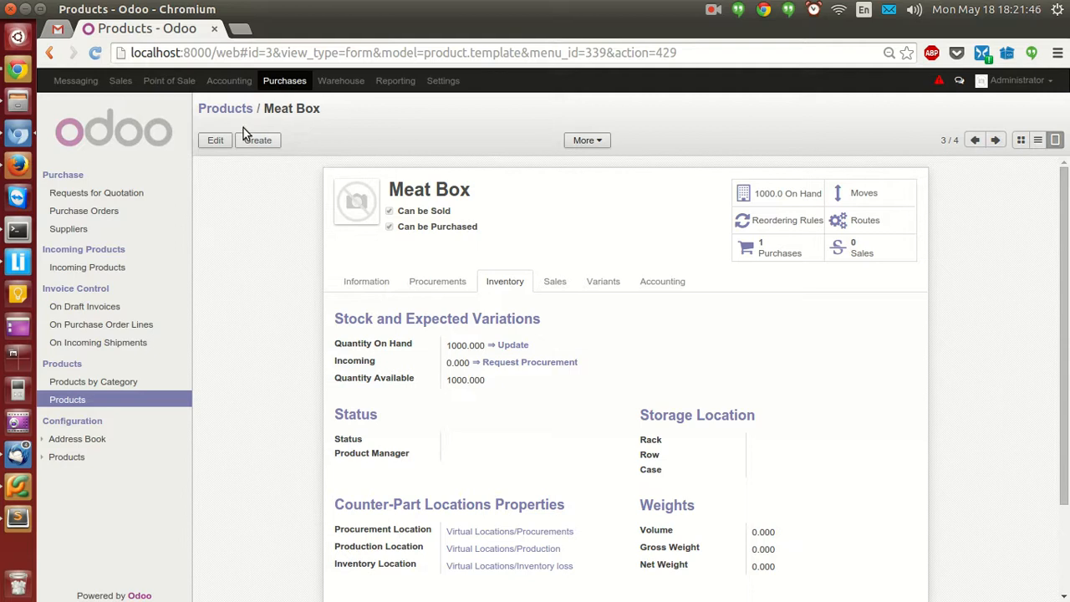
pyautogui.click(226, 110)
# Set Chicken Box's quantity on hand to 1000 and return to the products list.
pyautogui.click(525, 172)
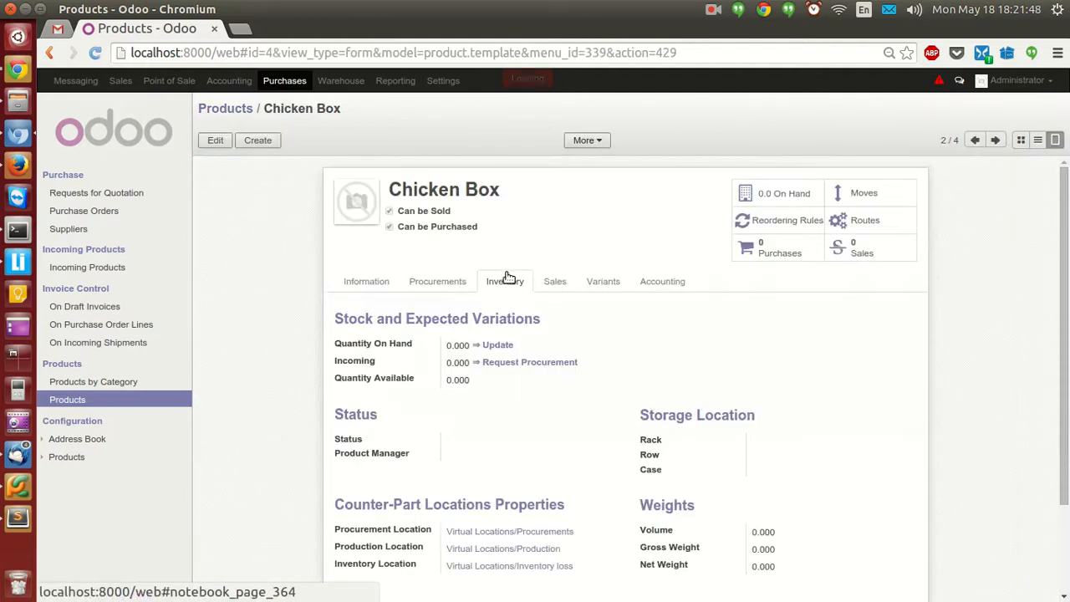
pyautogui.click(491, 344)
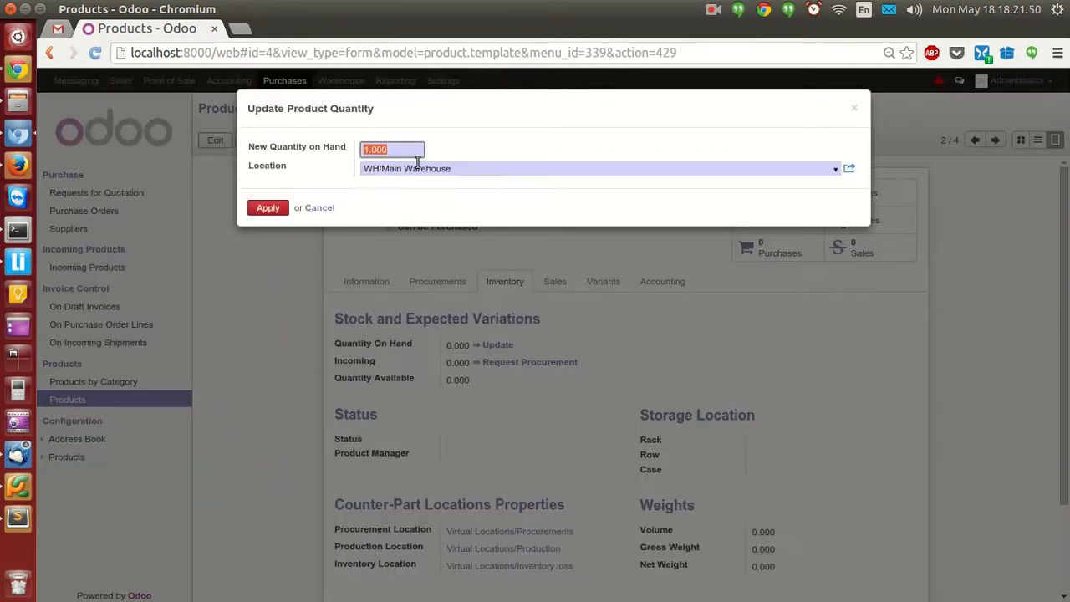
pyautogui.write('1000')
pyautogui.click(268, 208)
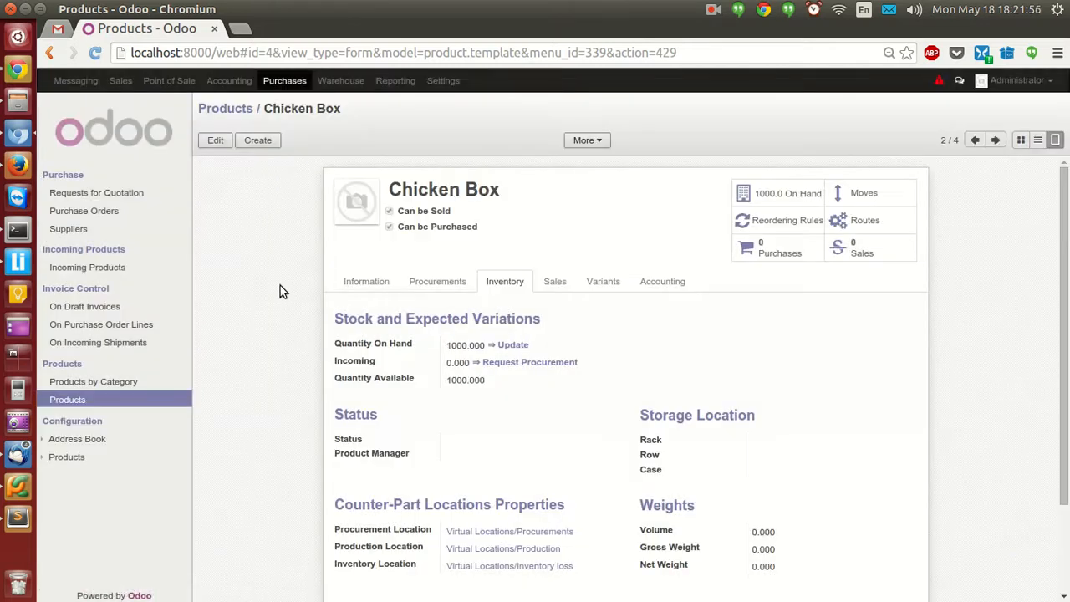
pyautogui.click(234, 108)
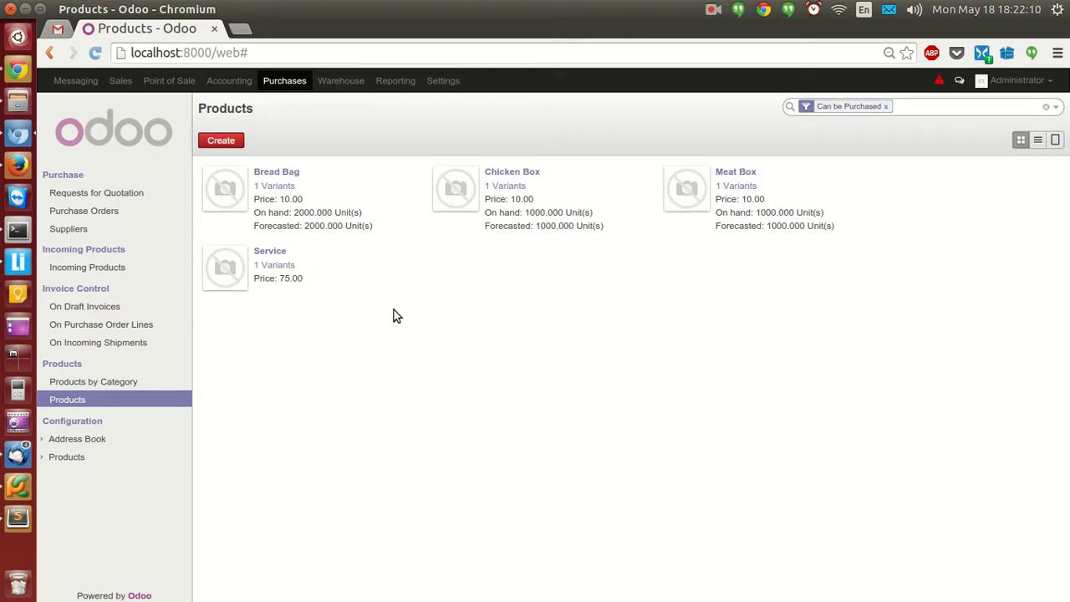
# In Warehouse, review the Your Company warehouse, then list the stock locations.
pyautogui.click(355, 83)
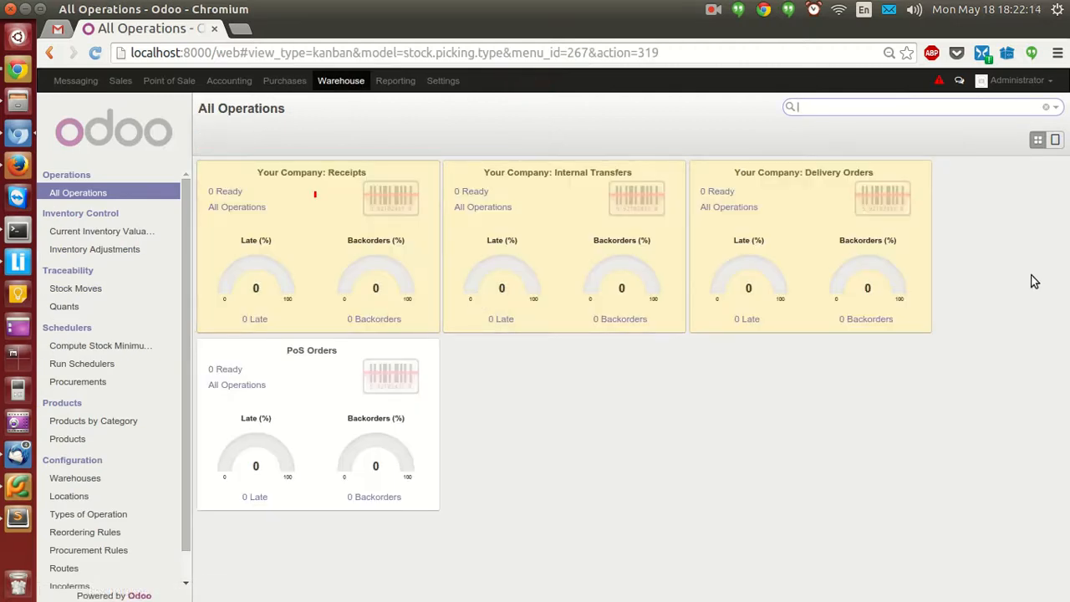
pyautogui.scroll(-1, 80, 395)
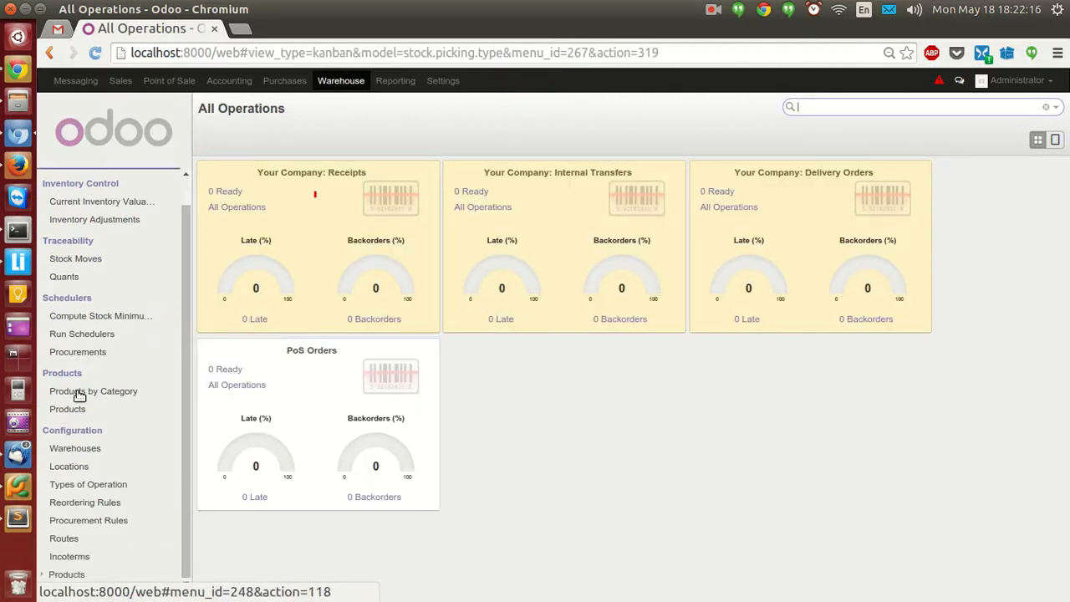
pyautogui.click(83, 448)
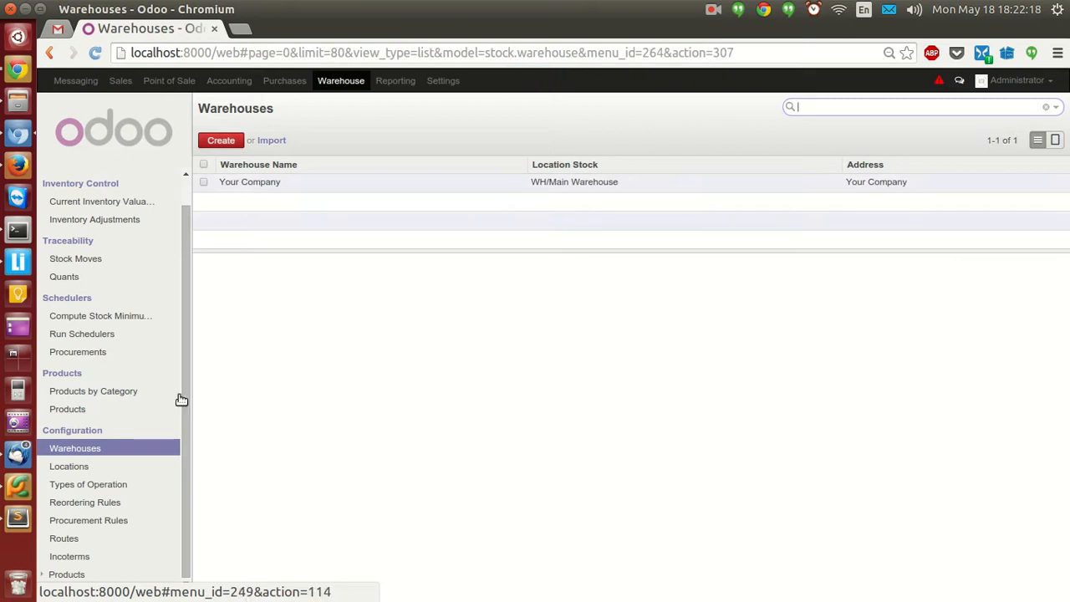
pyautogui.click(404, 191)
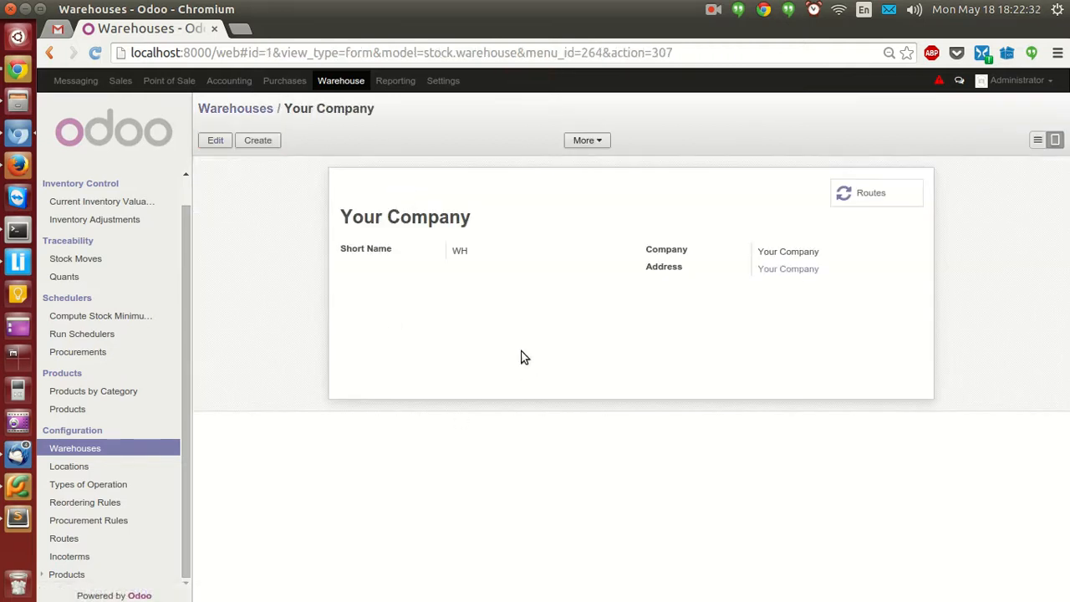
pyautogui.click(261, 118)
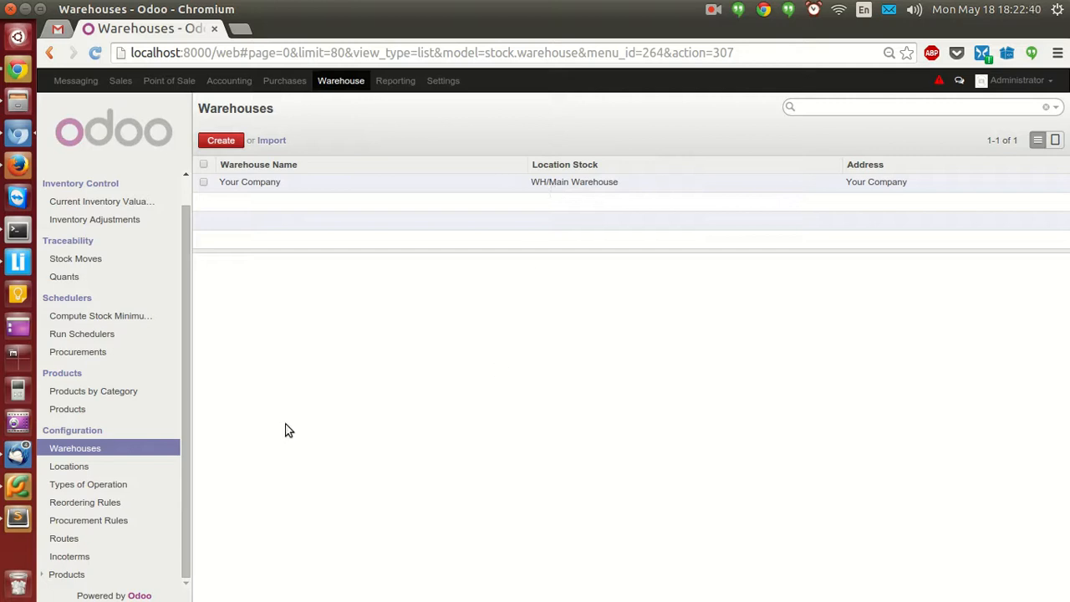
pyautogui.click(77, 466)
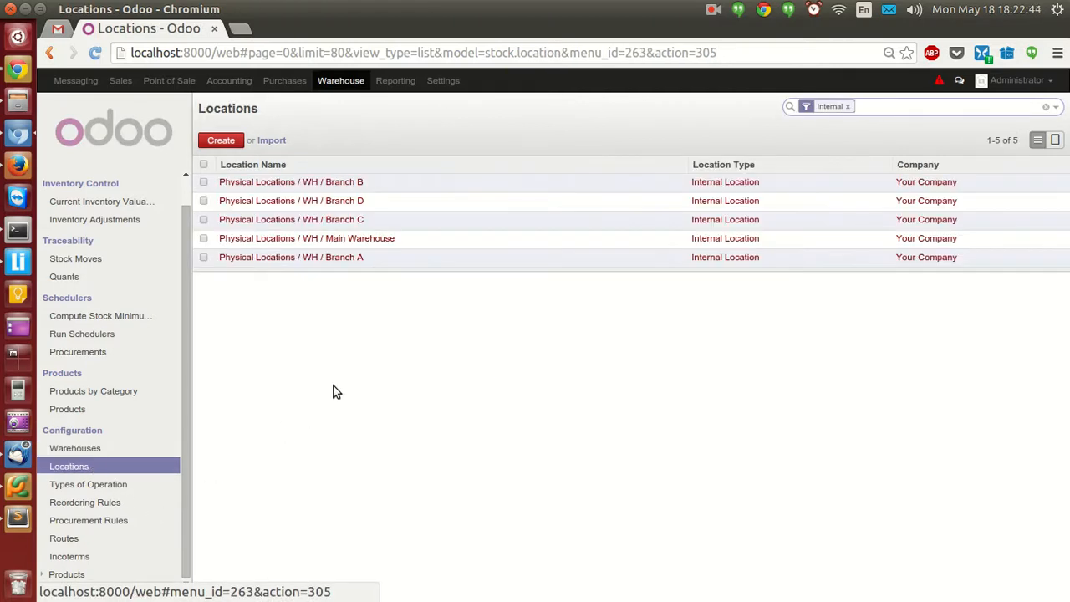
# Sort locations by name and re-save the Branch A location with its name unchanged.
pyautogui.click(312, 167)
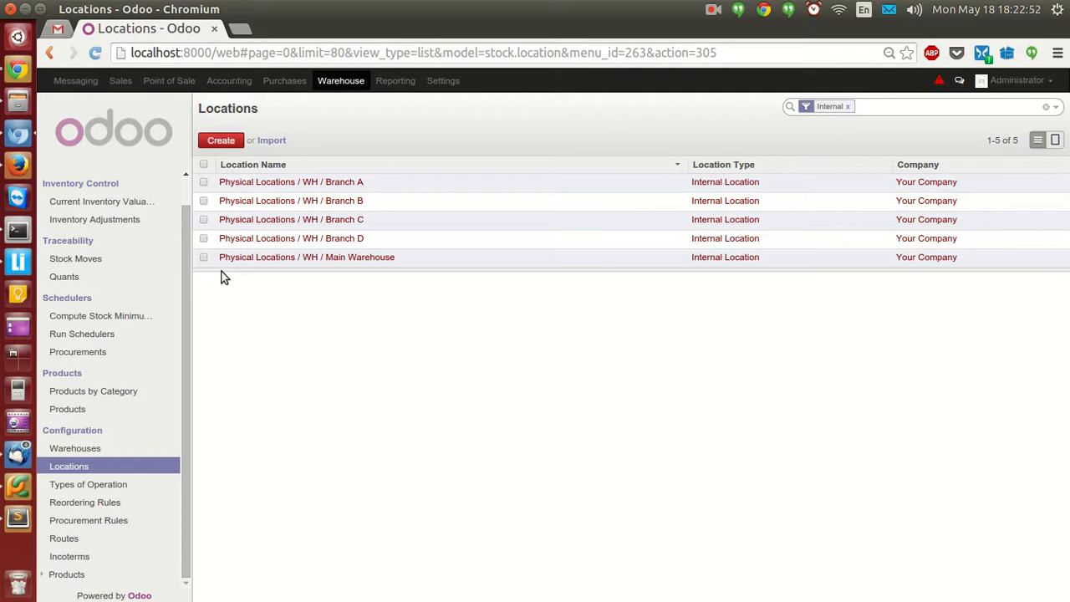
pyautogui.click(203, 258)
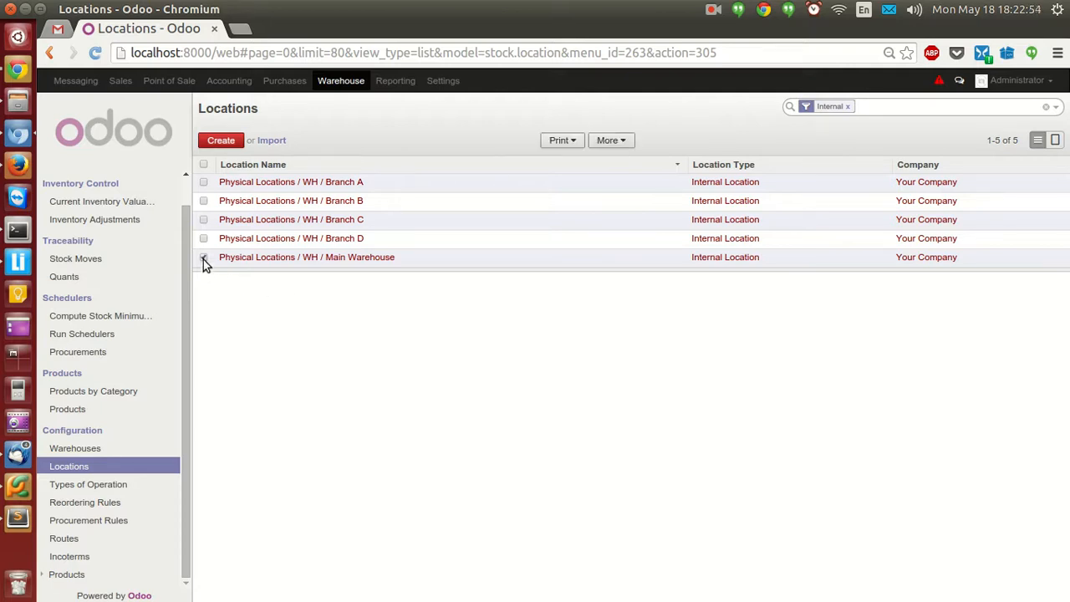
pyautogui.click(203, 258)
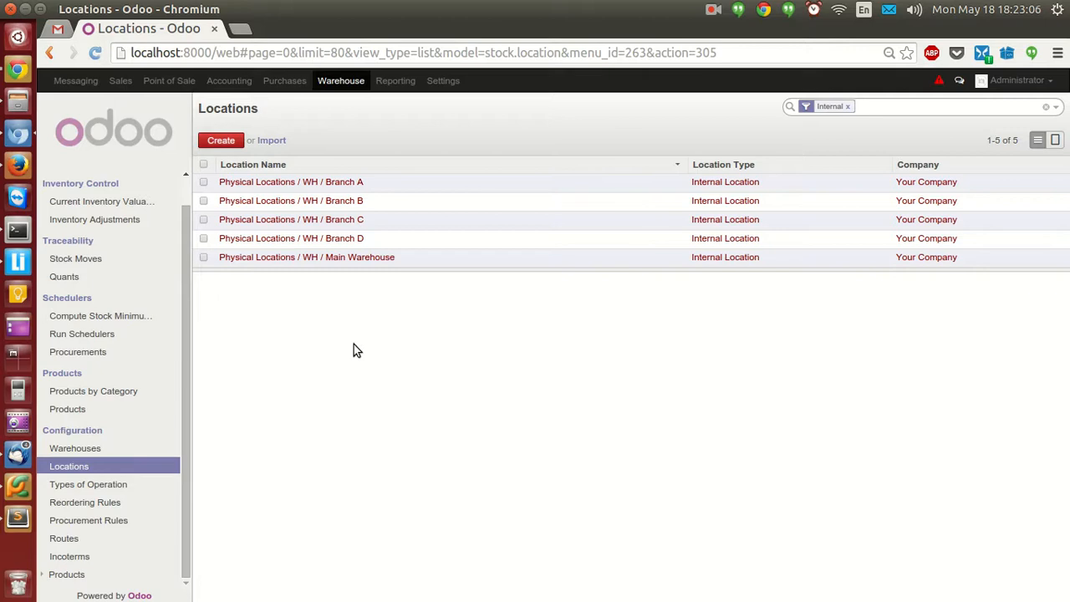
pyautogui.click(316, 191)
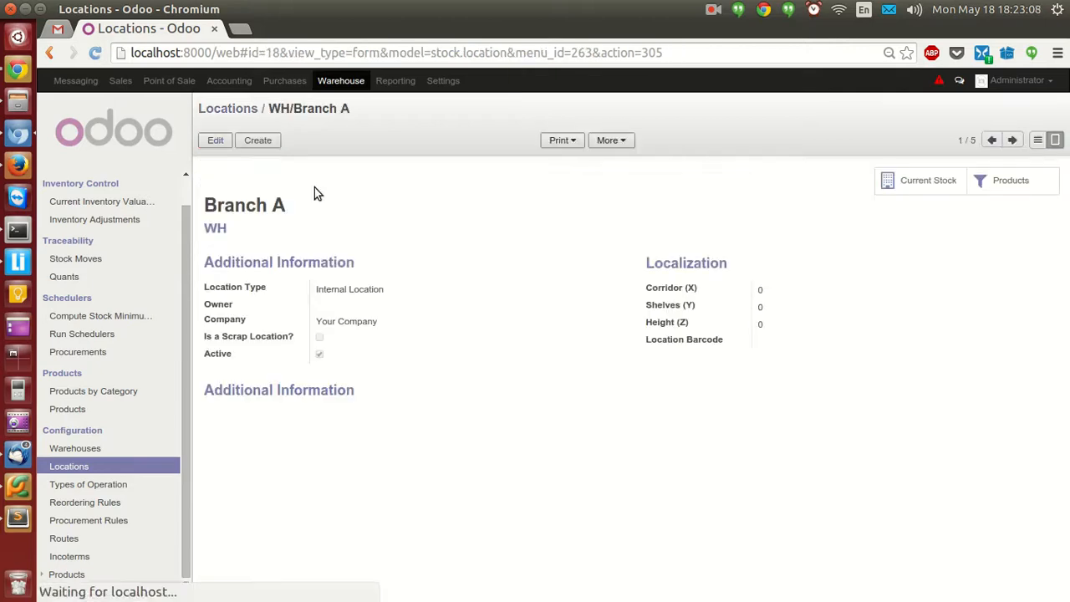
pyautogui.click(216, 140)
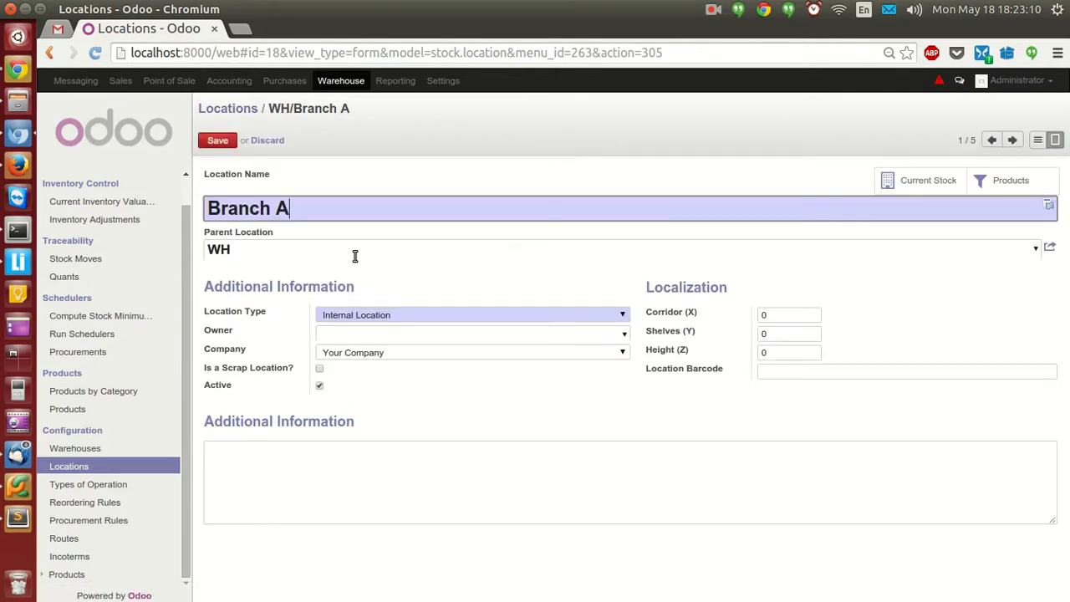
pyautogui.tripleClick(306, 209)
pyautogui.click(388, 173)
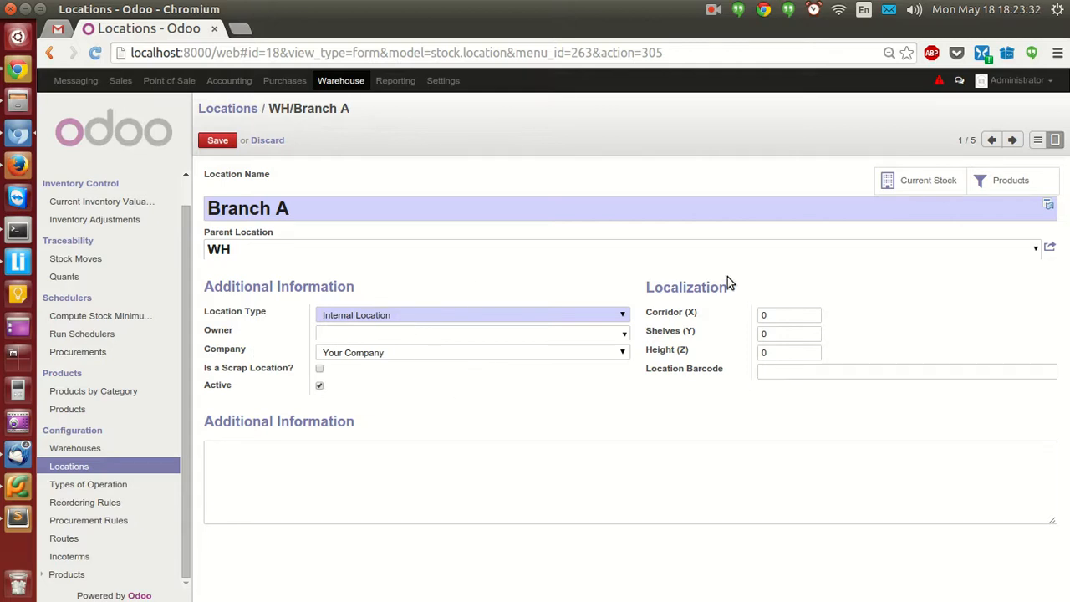
pyautogui.click(218, 141)
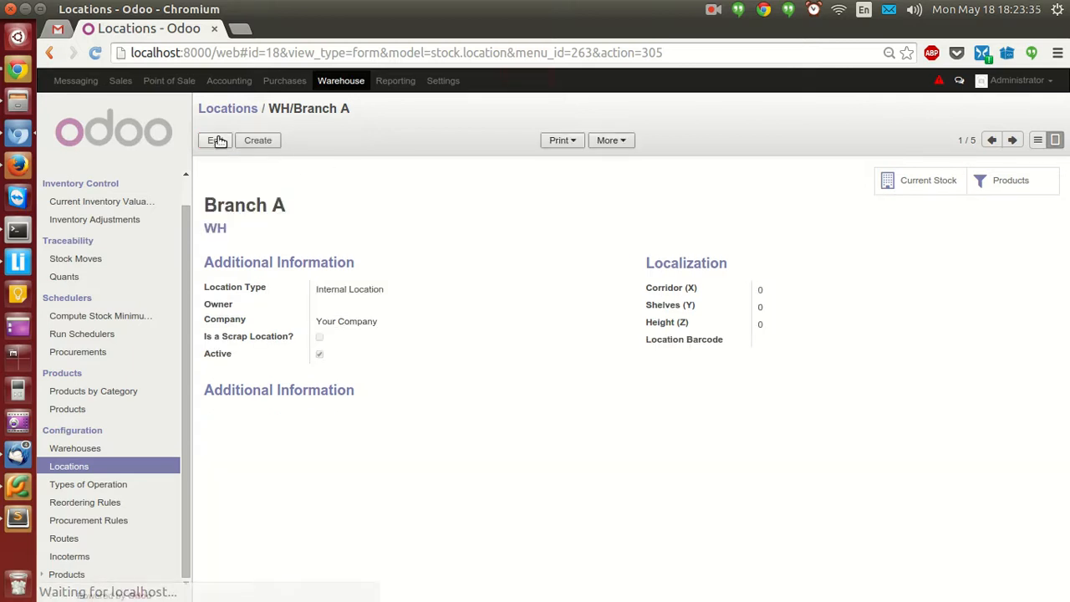
# Reopen the WH/Branch A location from the name-sorted locations list.
pyautogui.click(103, 466)
pyautogui.click(310, 167)
pyautogui.click(429, 188)
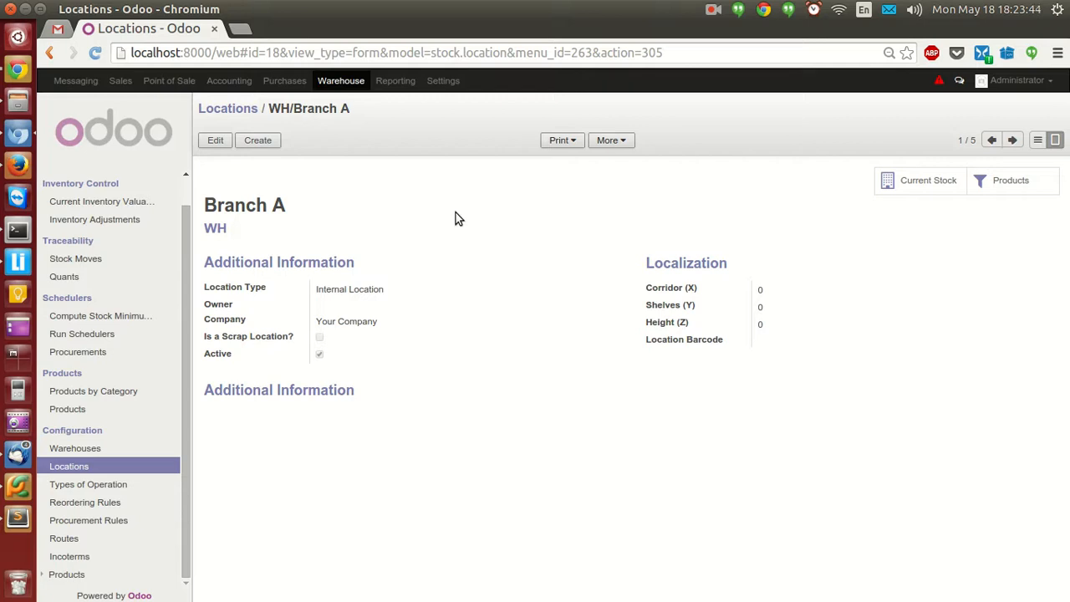
# Check Branch A's current stock, then go back to the locations list.
pyautogui.click(913, 184)
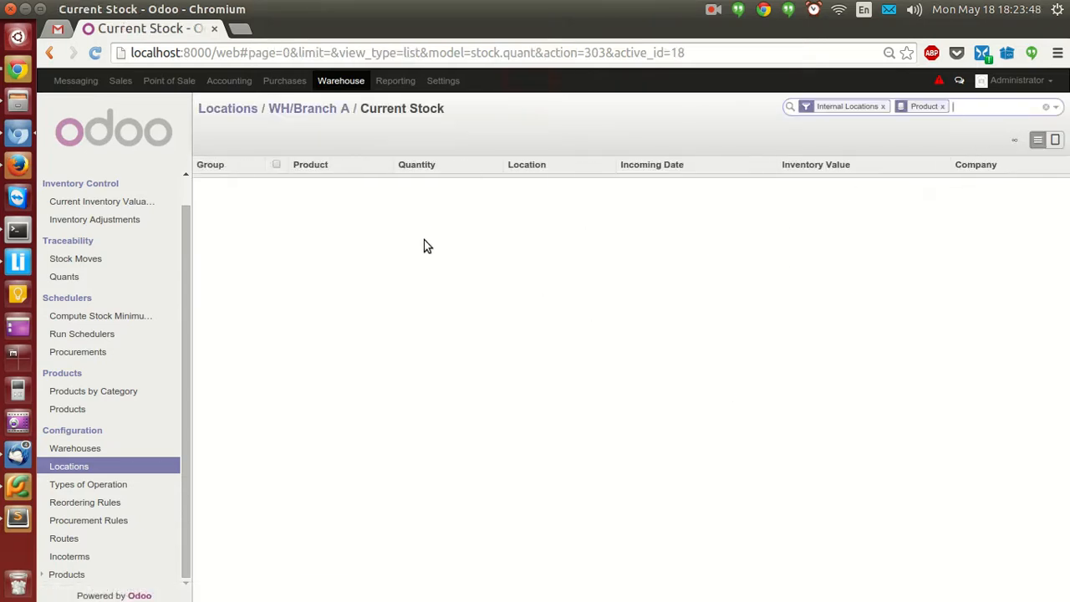
pyautogui.click(294, 110)
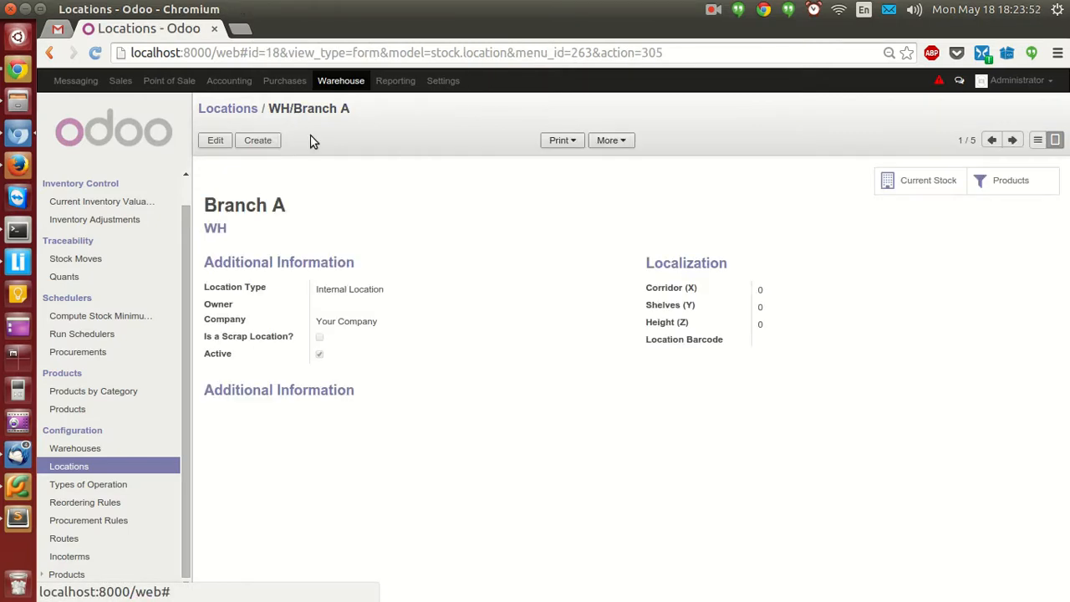
pyautogui.click(244, 116)
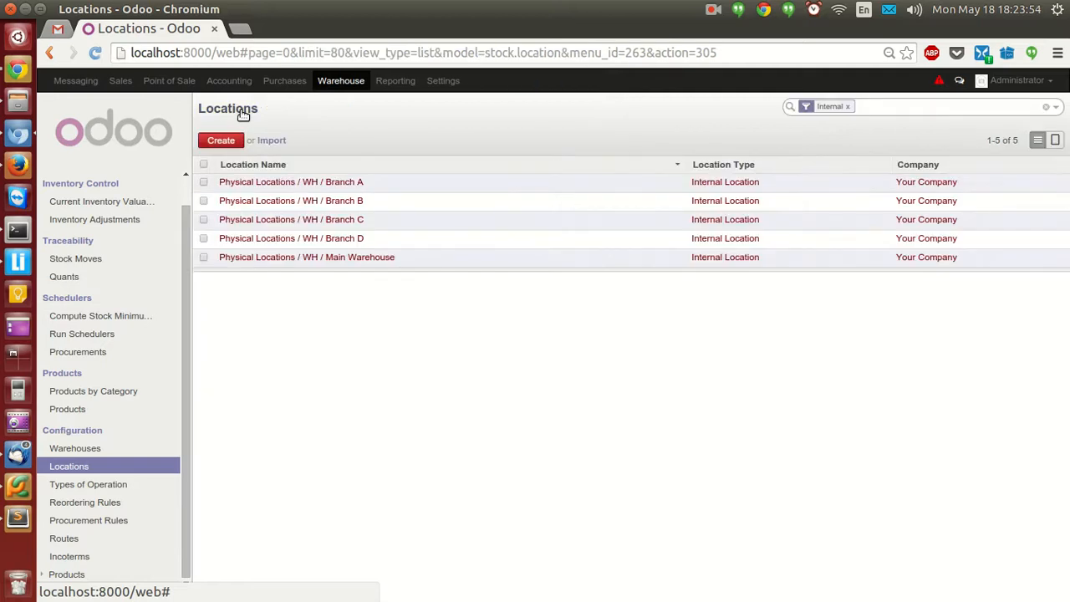
# Review Main Warehouse stock: 2000 Bread Bag, 1000 Chicken Box, 1000 Meat Box.
pyautogui.click(353, 259)
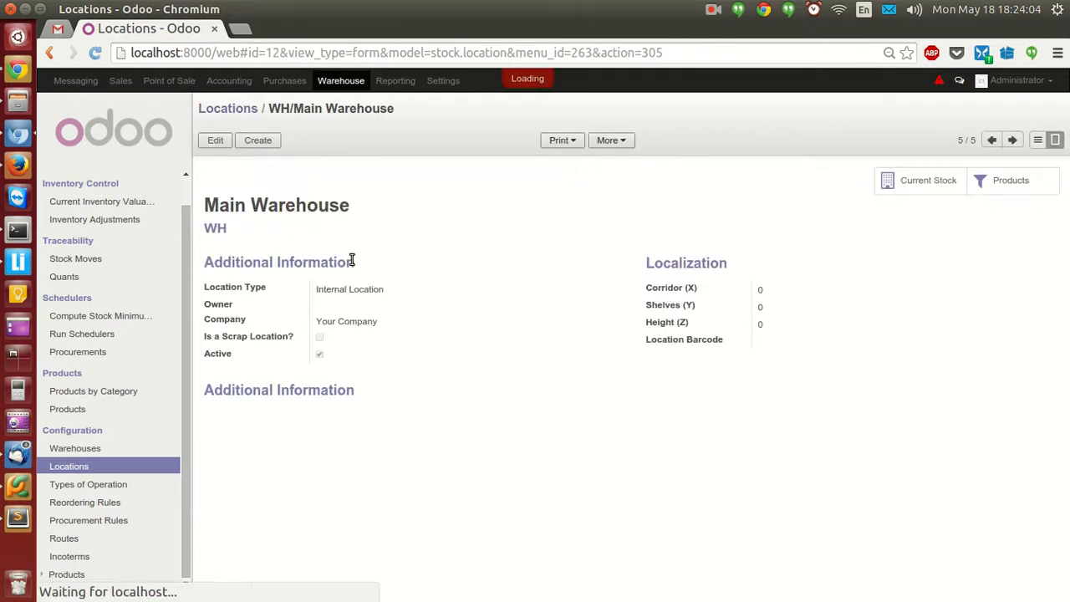
pyautogui.click(890, 183)
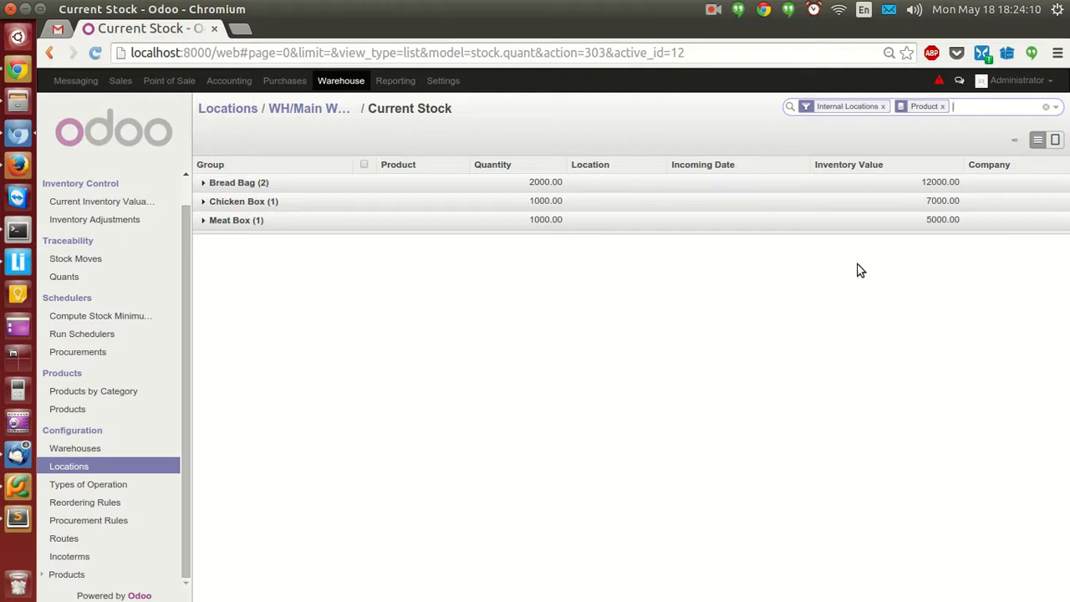
pyautogui.click(205, 184)
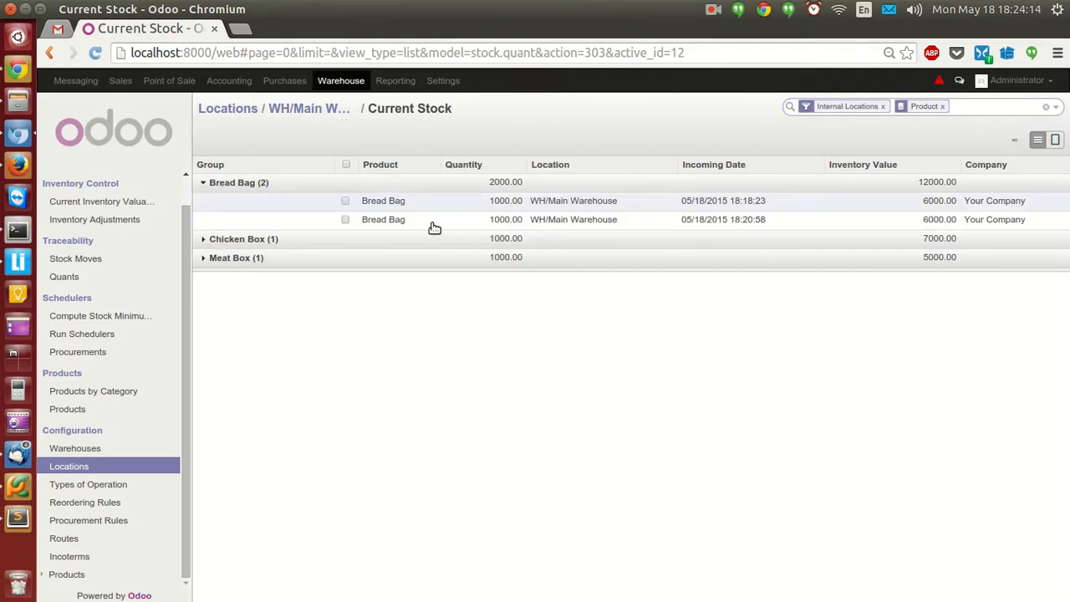
pyautogui.moveTo(442, 228)
pyautogui.click(204, 243)
pyautogui.click(208, 276)
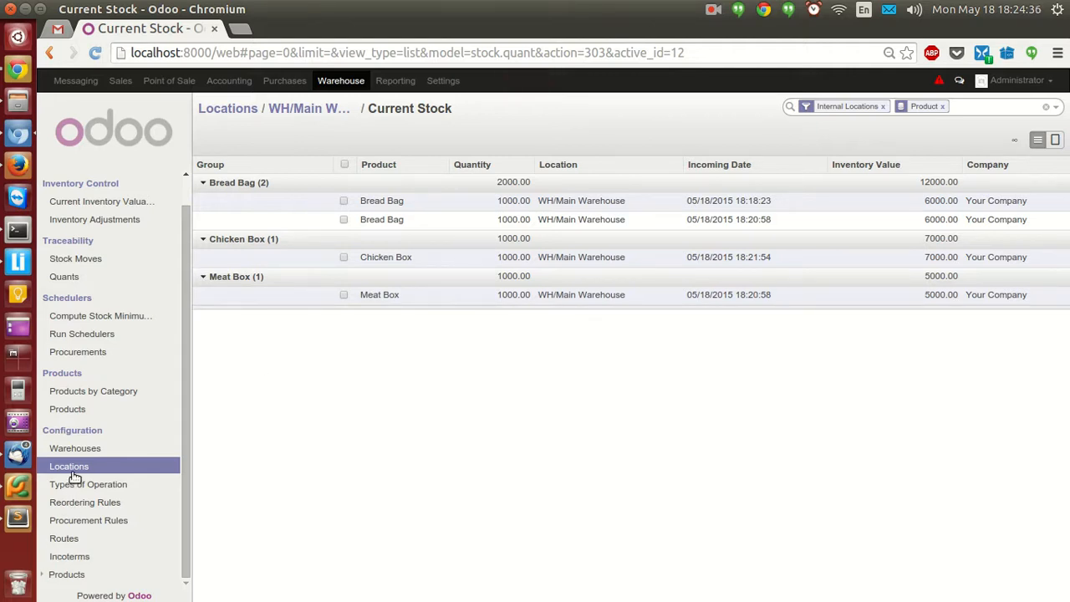
pyautogui.click(297, 109)
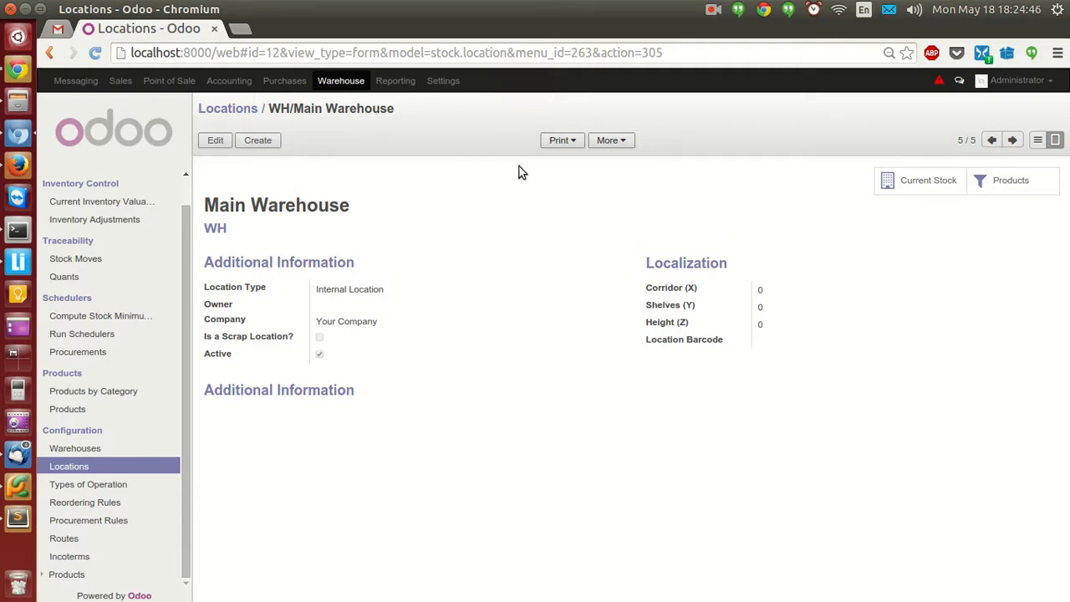
# Review the Administrator user's branches in Settings, then return to the Users list.
pyautogui.click(443, 81)
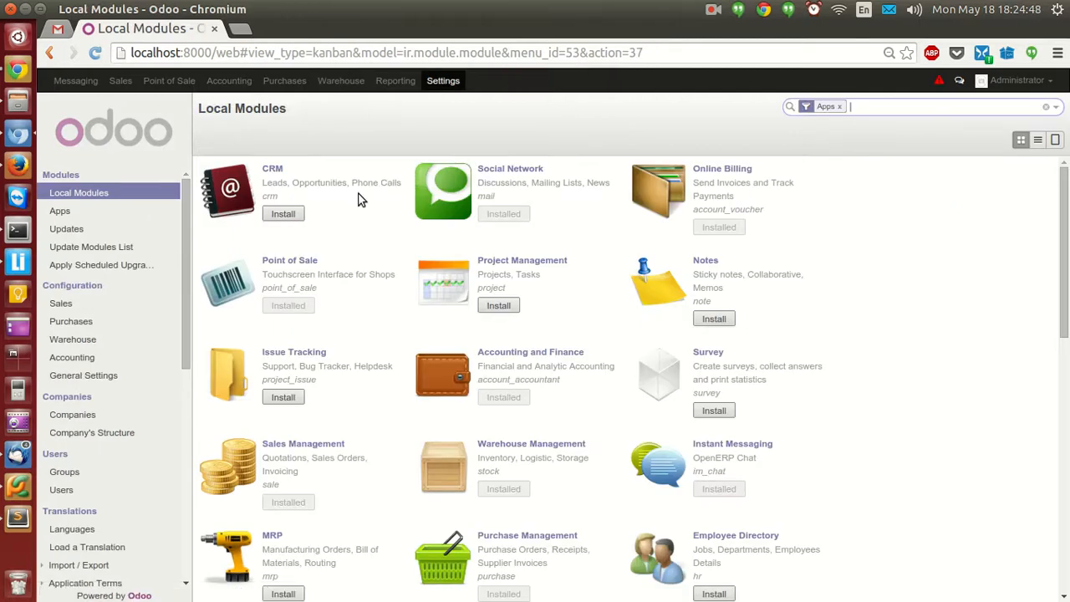
pyautogui.click(67, 492)
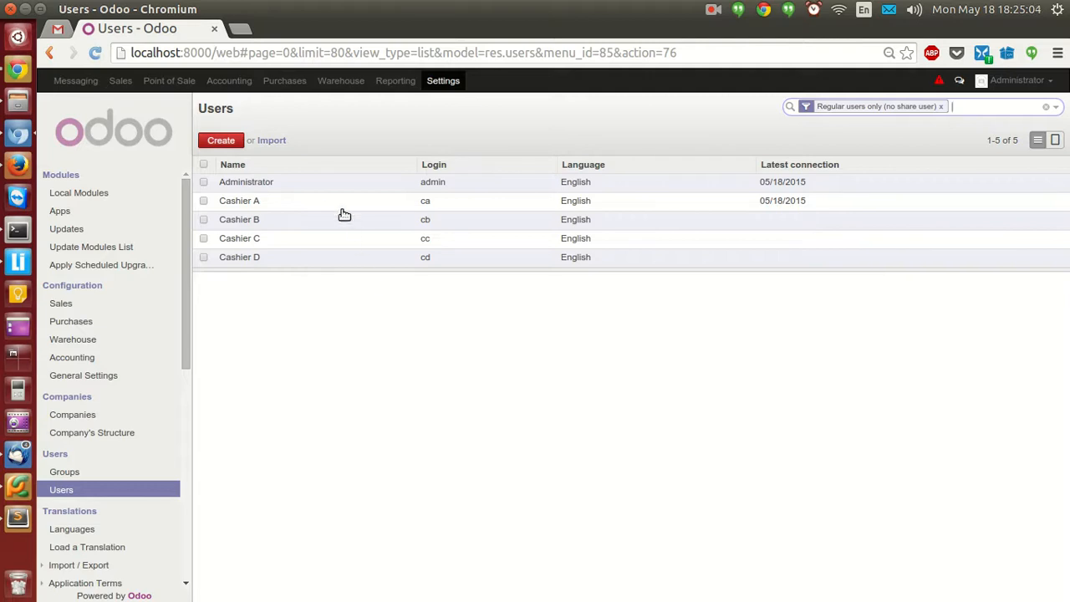
pyautogui.click(305, 183)
pyautogui.scroll(-4, 516, 385)
pyautogui.scroll(1, 516, 386)
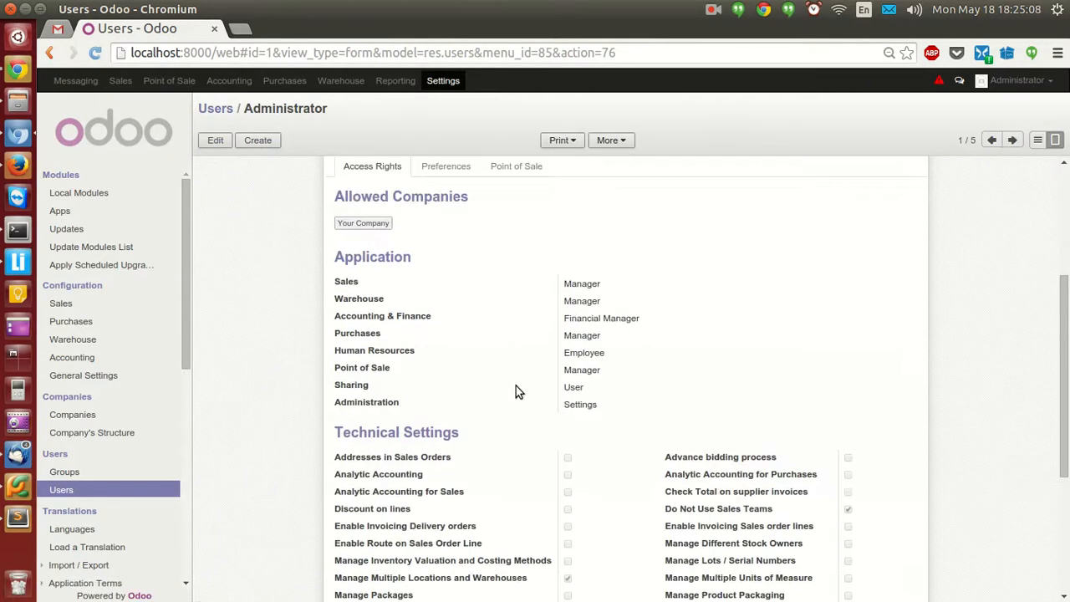
pyautogui.scroll(3, 516, 385)
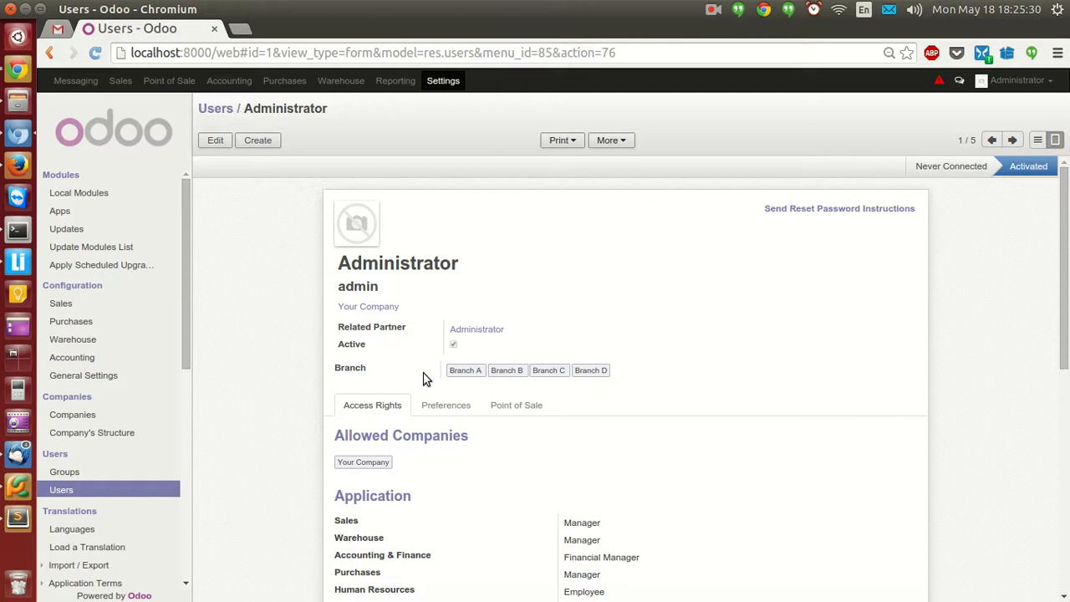
pyautogui.click(219, 109)
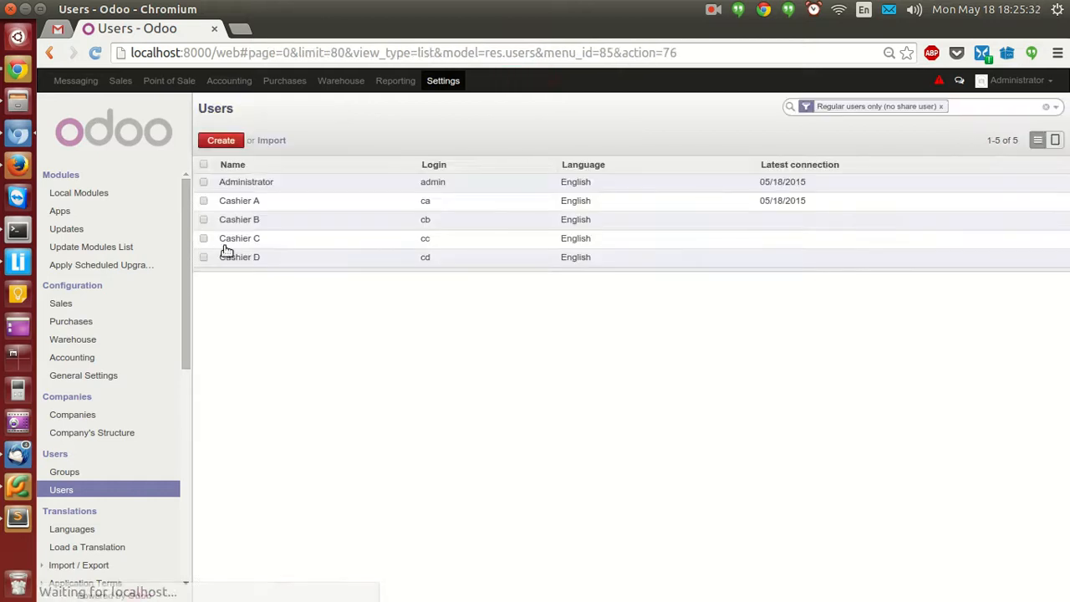
pyautogui.click(304, 207)
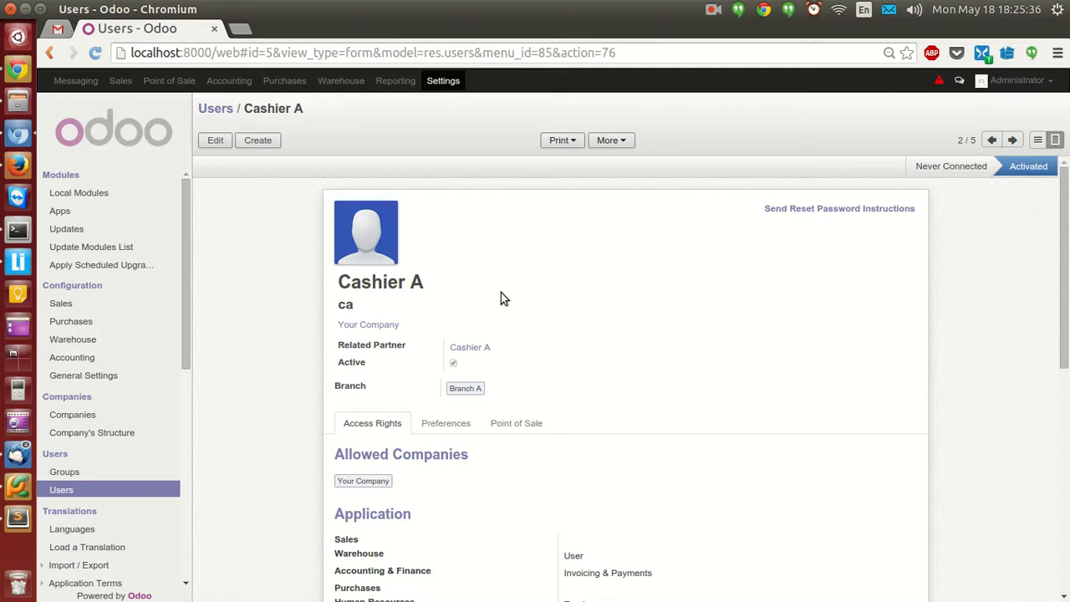
pyautogui.scroll(-1, 522, 306)
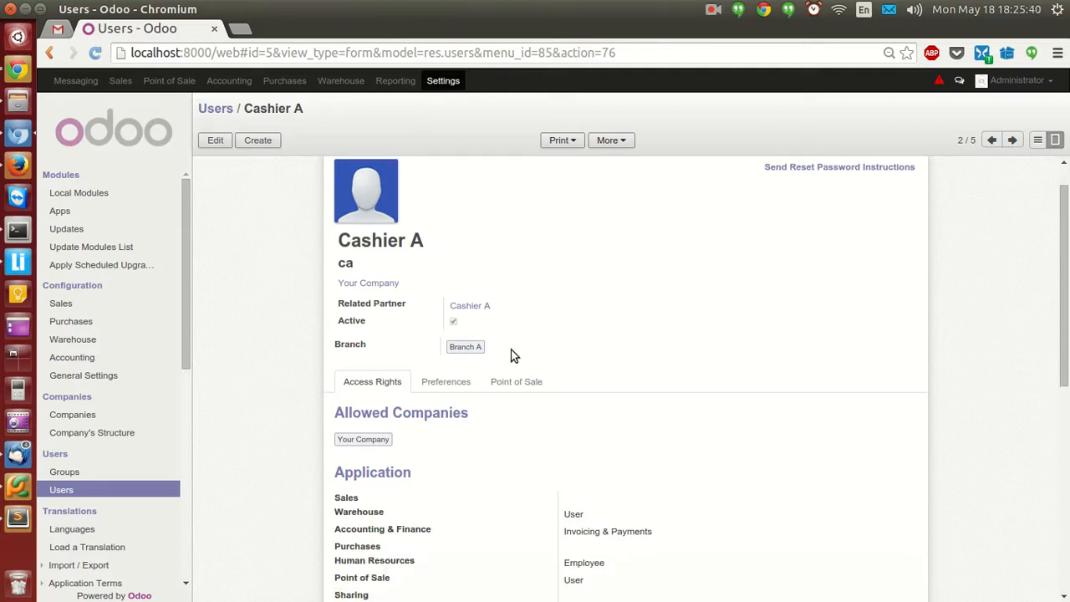
pyautogui.scroll(-2, 509, 354)
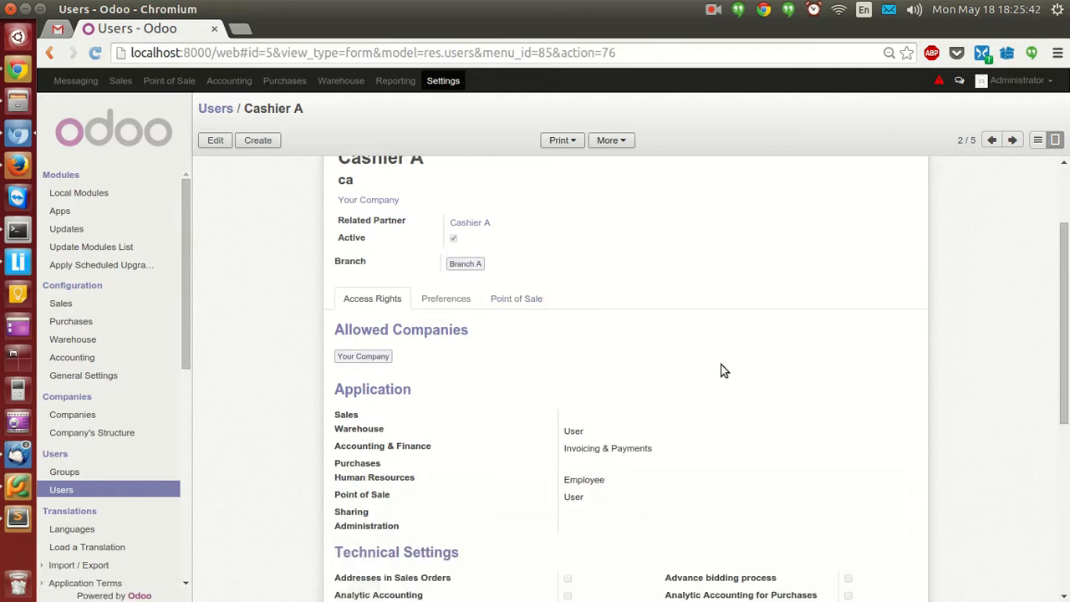
pyautogui.scroll(-4, 694, 385)
pyautogui.scroll(-3, 667, 404)
pyautogui.scroll(5, 612, 433)
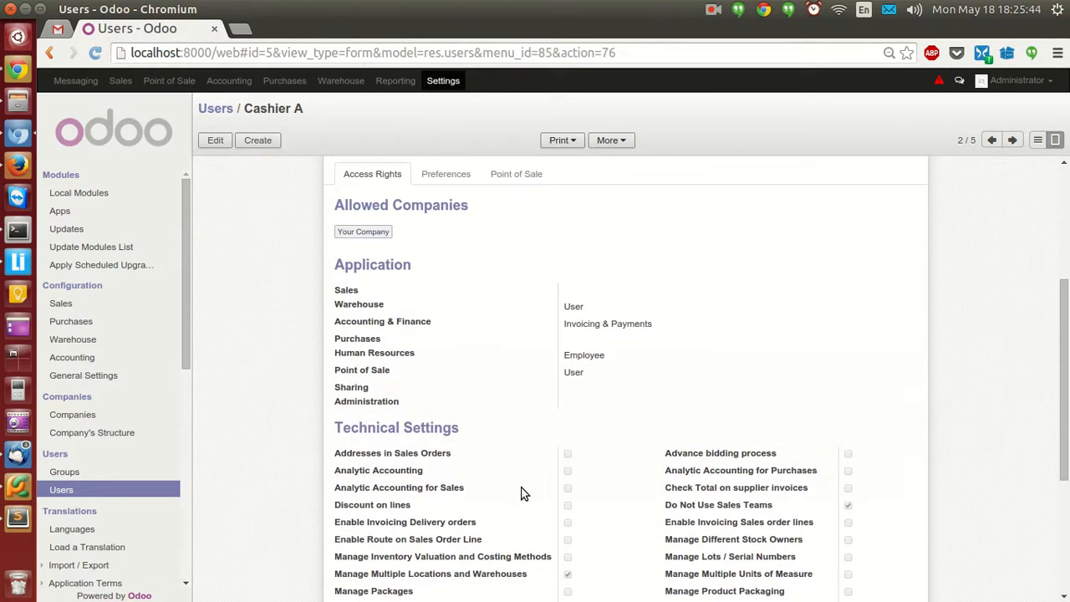
pyautogui.scroll(1, 292, 426)
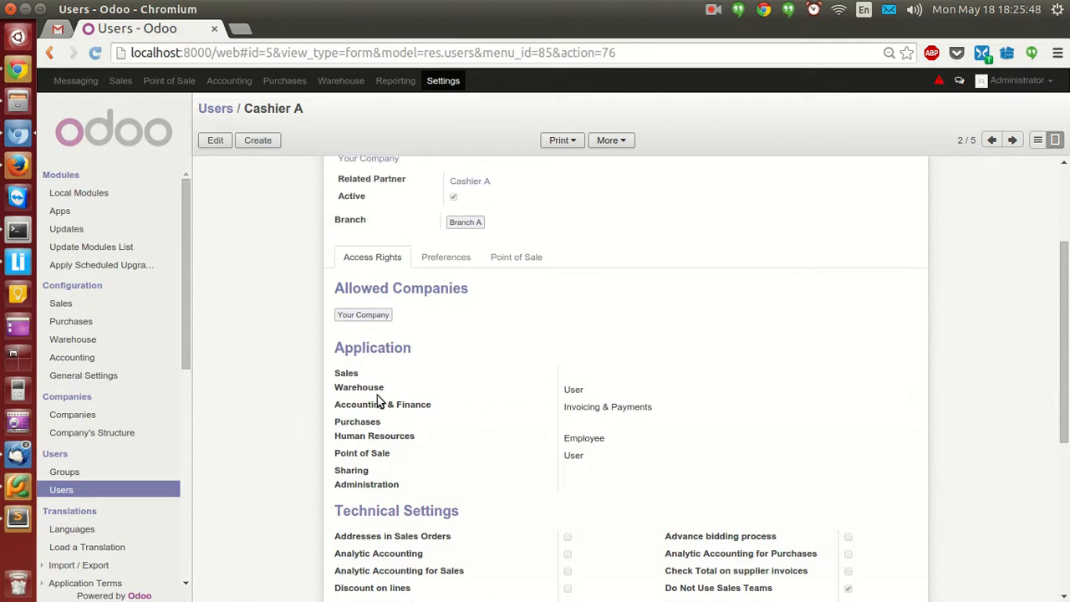
pyautogui.scroll(1, 574, 495)
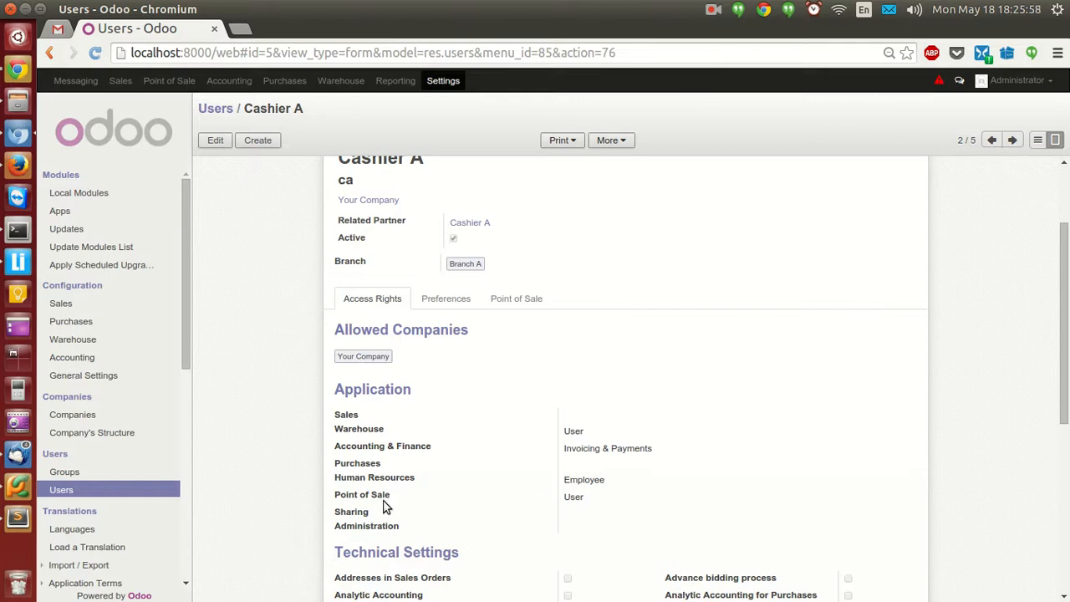
pyautogui.scroll(3, 368, 401)
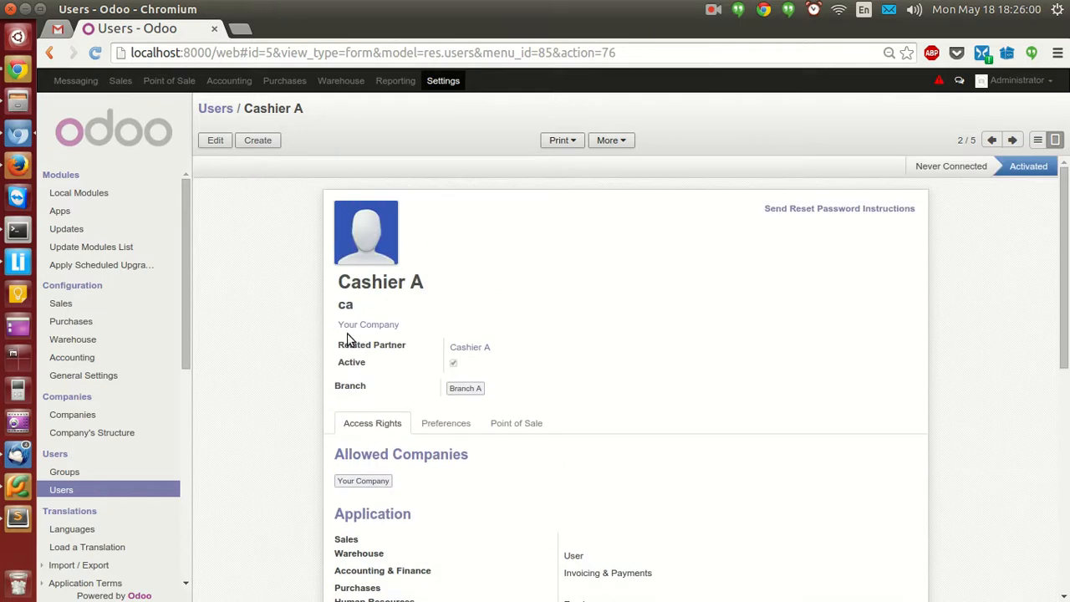
pyautogui.click(215, 108)
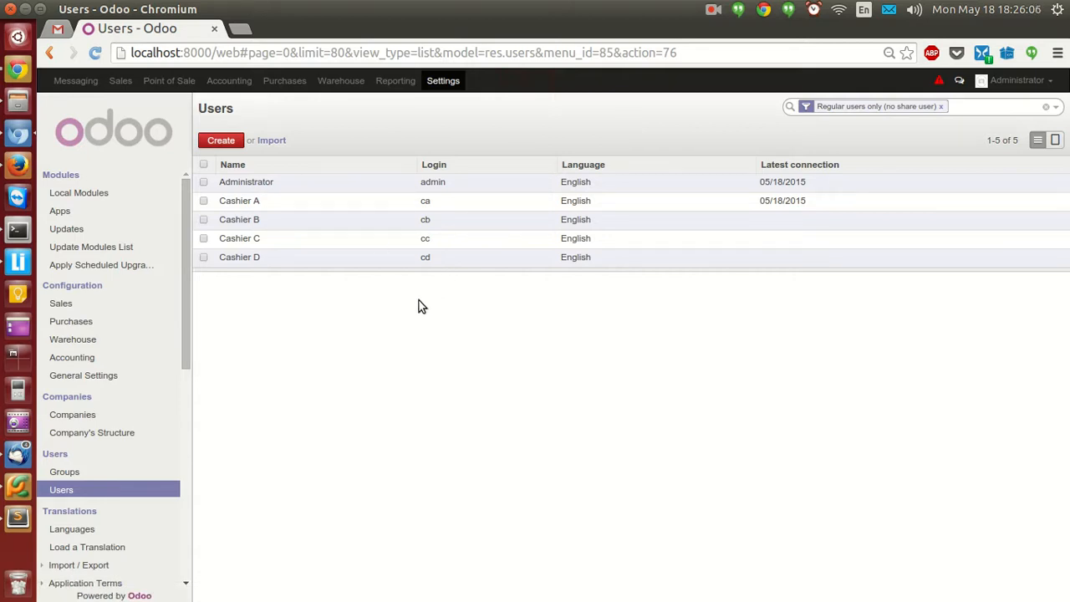
# Open the POS A point of sale from Point of Sale configuration.
pyautogui.click(160, 80)
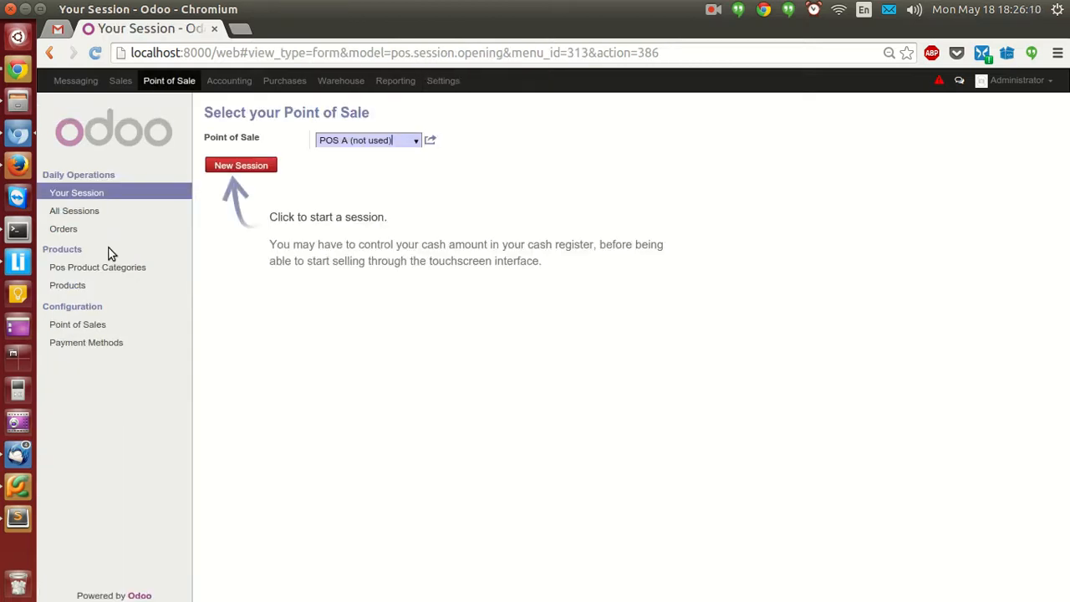
pyautogui.click(79, 329)
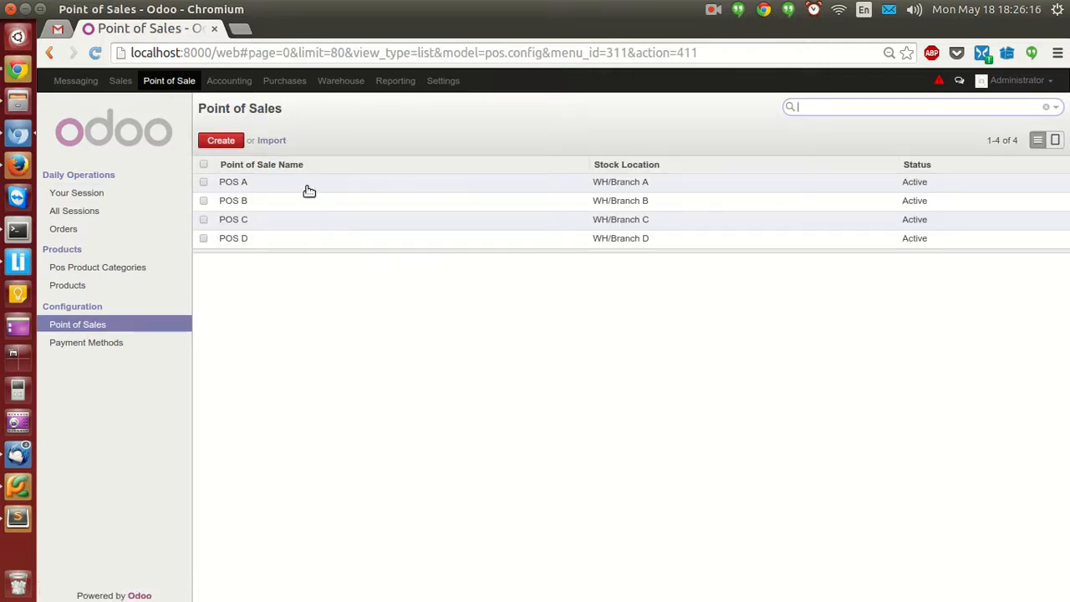
pyautogui.moveTo(309, 190)
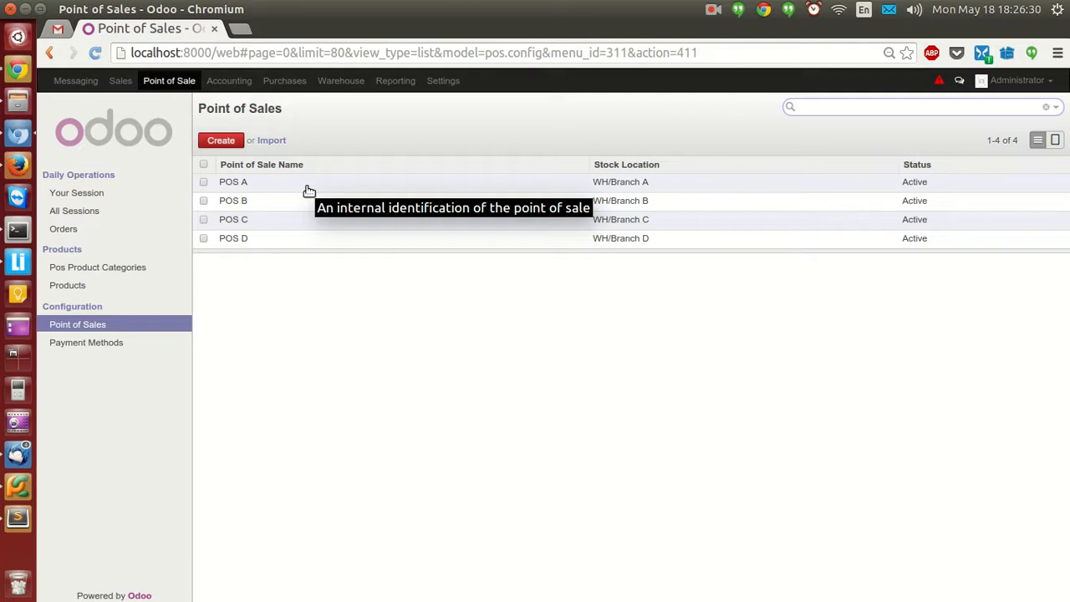
pyautogui.click(306, 187)
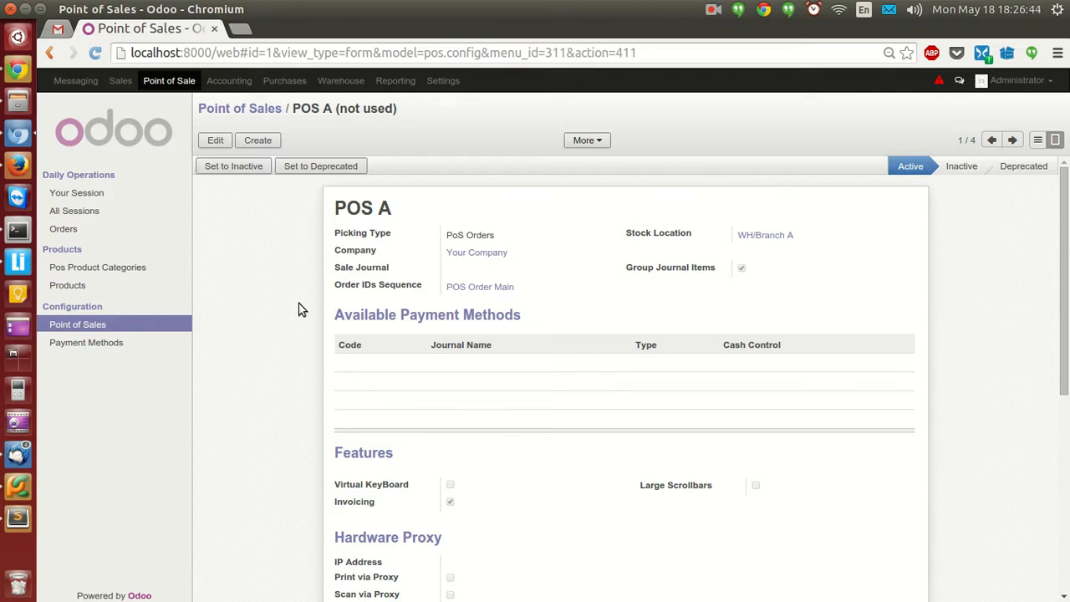
# Save POS A with WH/Branch A as its stock location and return to the list.
pyautogui.click(216, 141)
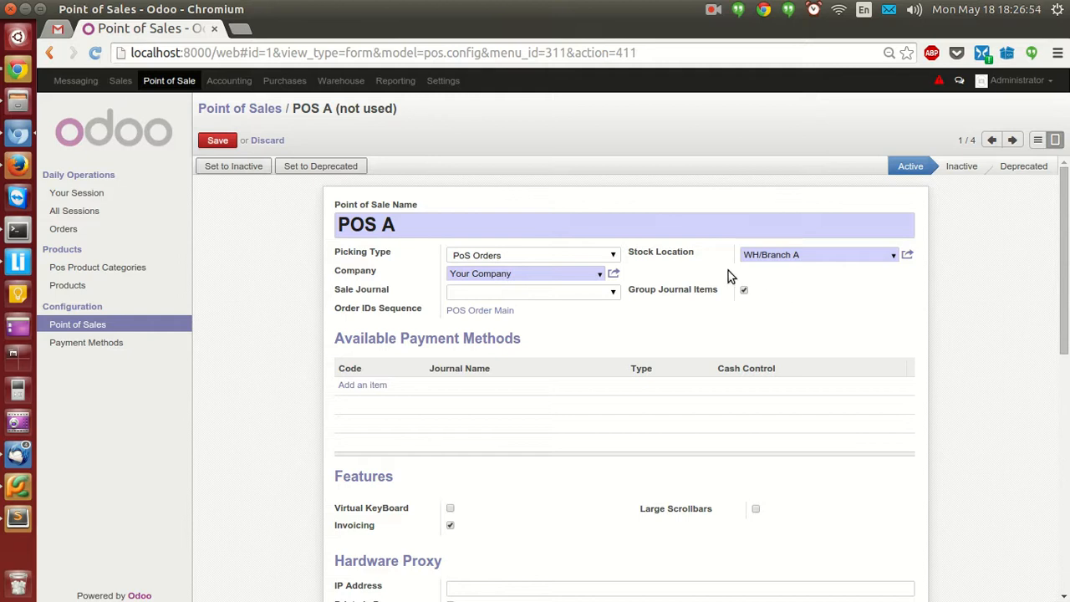
pyautogui.click(841, 255)
pyautogui.click(894, 257)
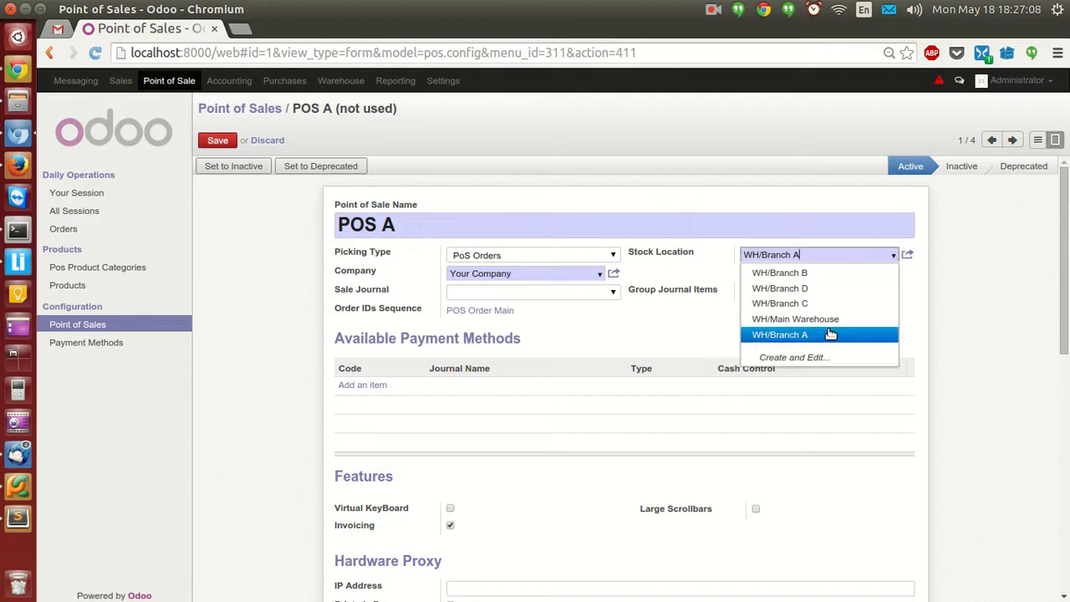
pyautogui.click(807, 337)
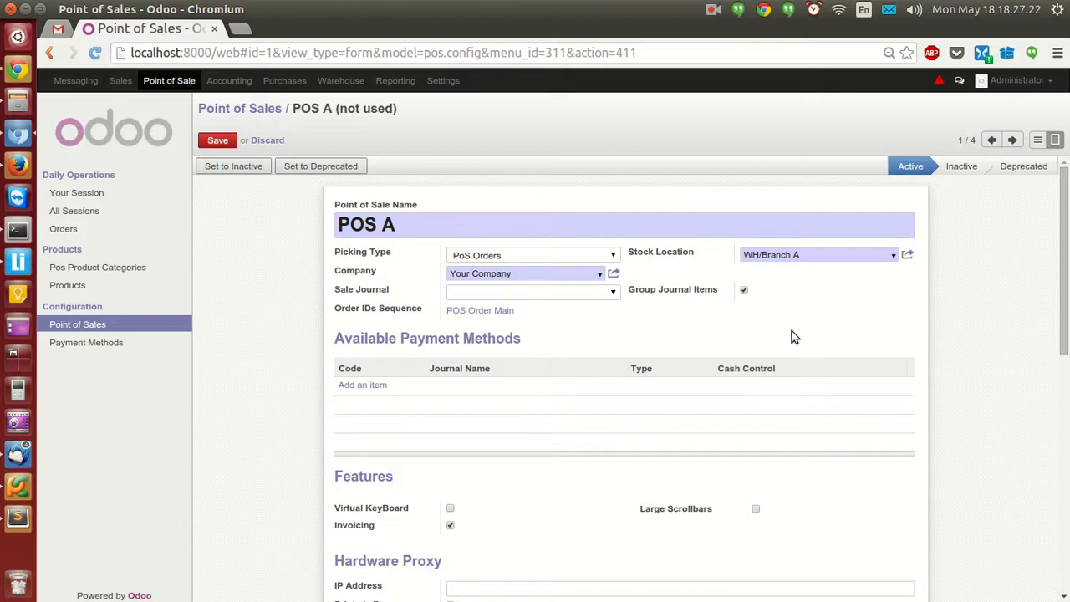
pyautogui.scroll(-3, 753, 443)
pyautogui.scroll(-4, 561, 445)
pyautogui.scroll(-6, 560, 447)
pyautogui.scroll(11, 560, 445)
pyautogui.scroll(2, 559, 444)
pyautogui.click(220, 141)
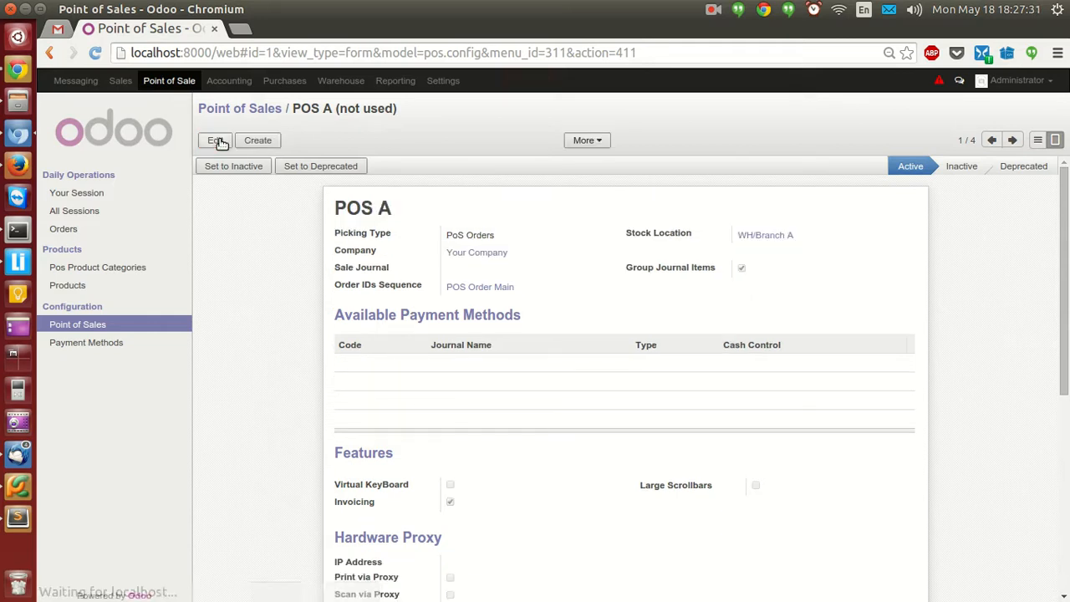
pyautogui.click(134, 326)
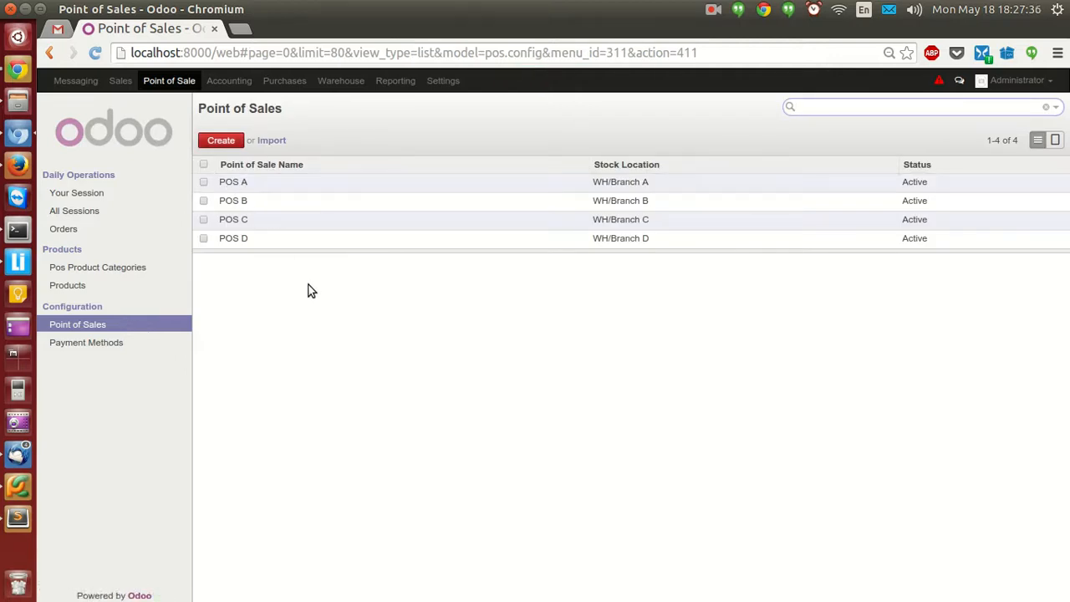
# Check the Bread Bag product's Sales settings, then go to the Warehouse operations dashboard.
pyautogui.click(83, 287)
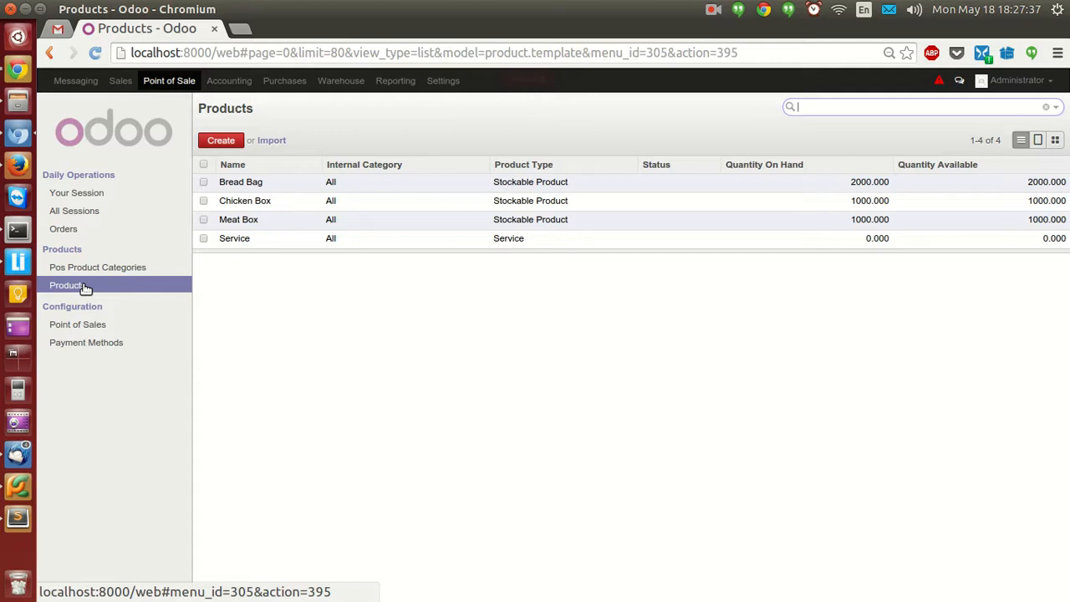
pyautogui.click(343, 183)
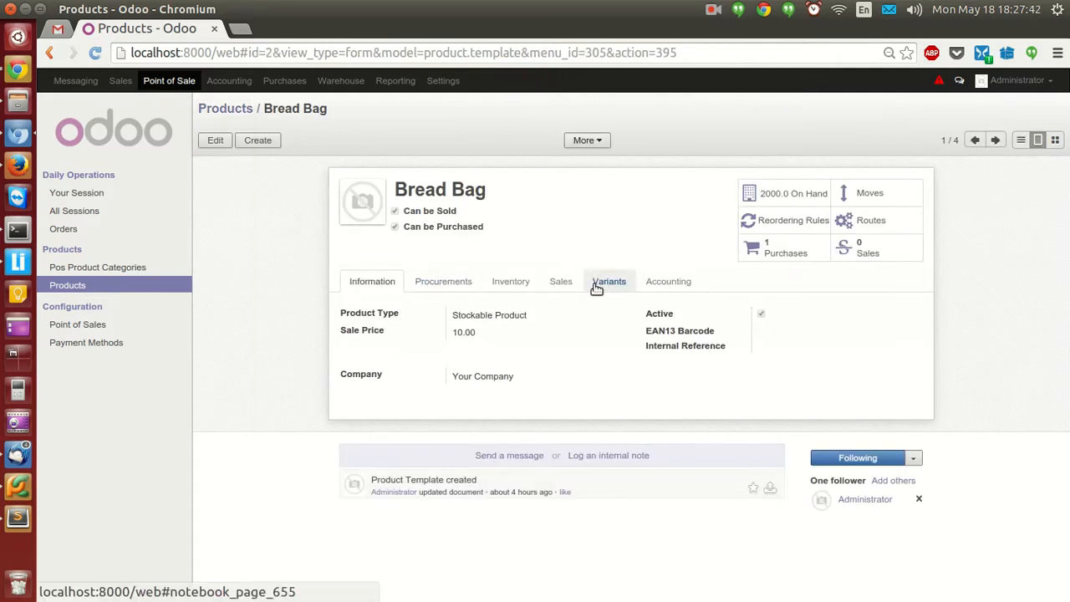
pyautogui.click(561, 283)
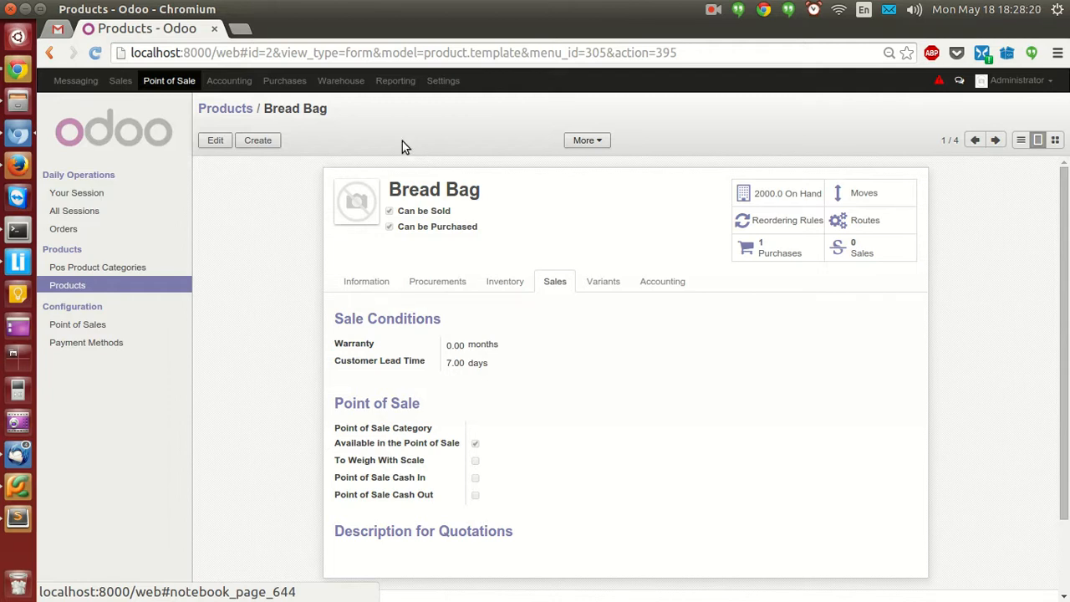
pyautogui.click(340, 81)
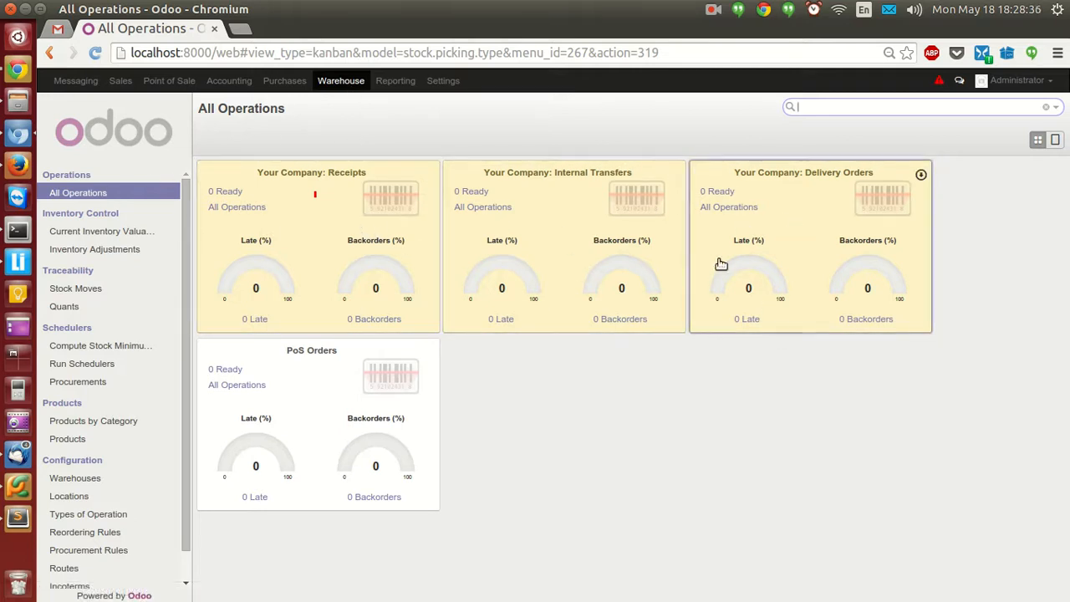
# Create a new internal transfer from the Internal Transfers list.
pyautogui.click(494, 209)
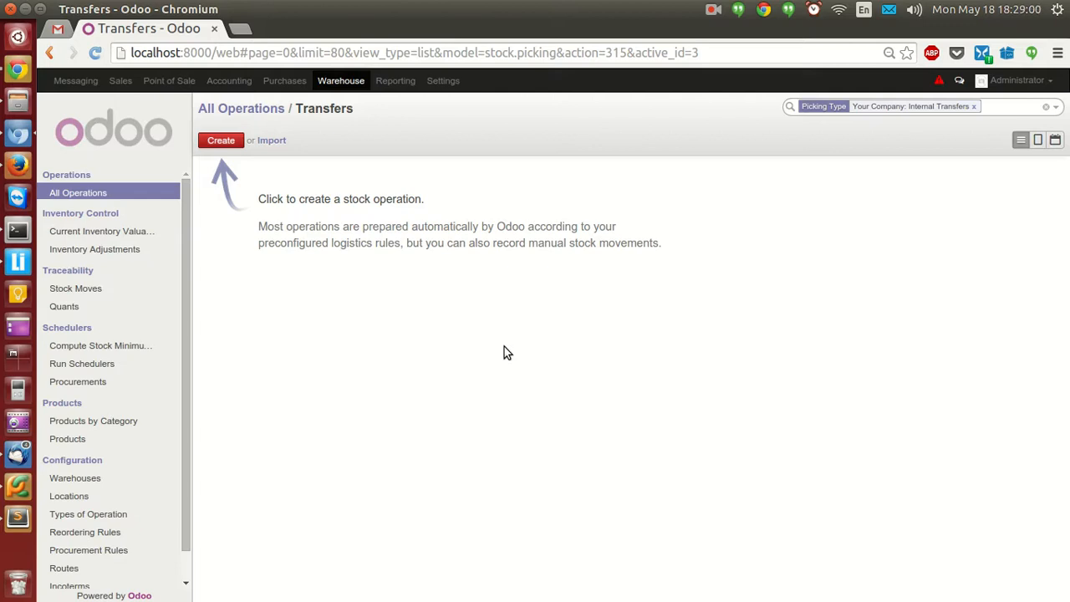
pyautogui.click(220, 141)
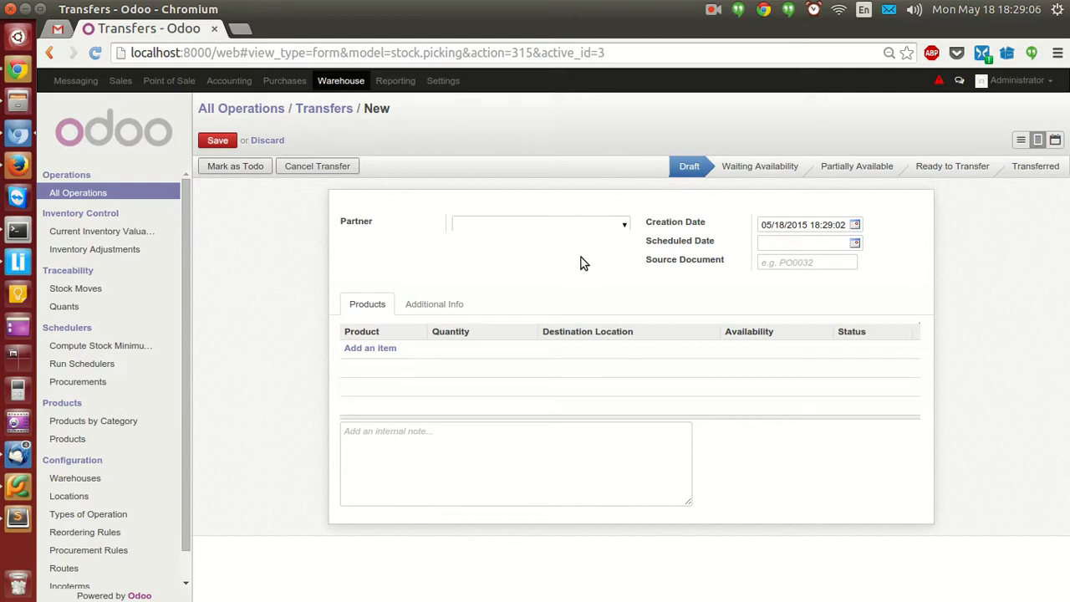
# Add a Bread Bag line of 100 to WH/Branch A.
pyautogui.click(392, 354)
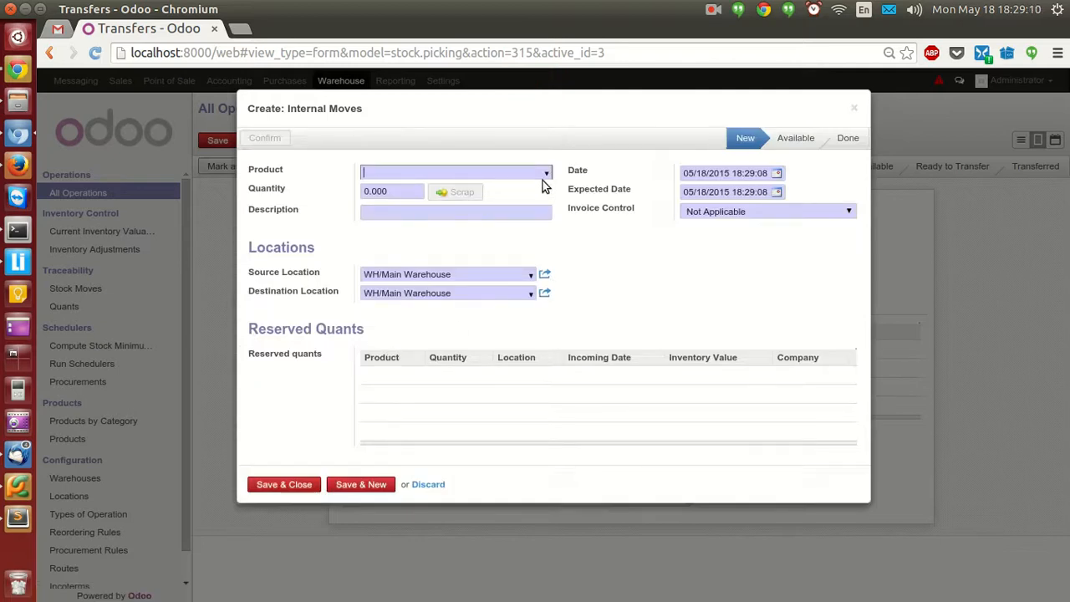
pyautogui.click(545, 174)
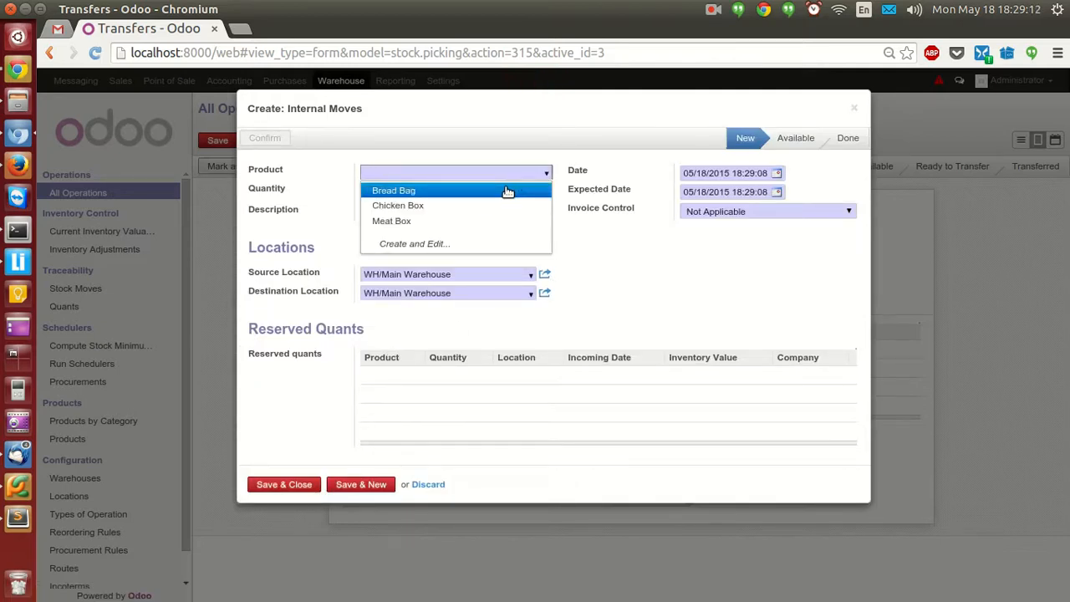
pyautogui.click(508, 192)
pyautogui.doubleClick(406, 189)
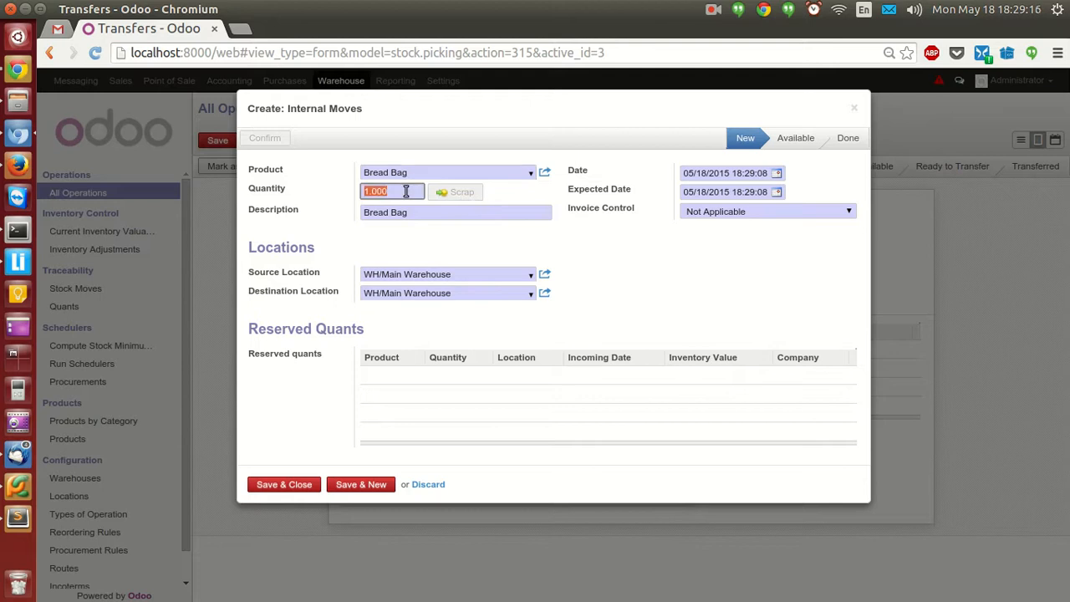
pyautogui.write('100')
pyautogui.click(529, 294)
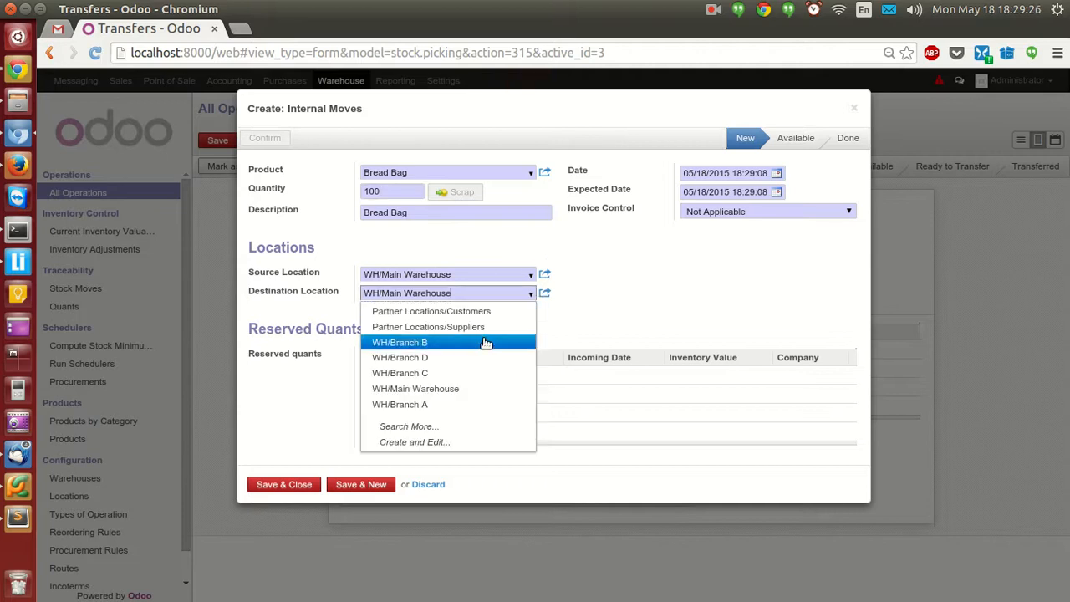
pyautogui.click(477, 404)
pyautogui.click(585, 315)
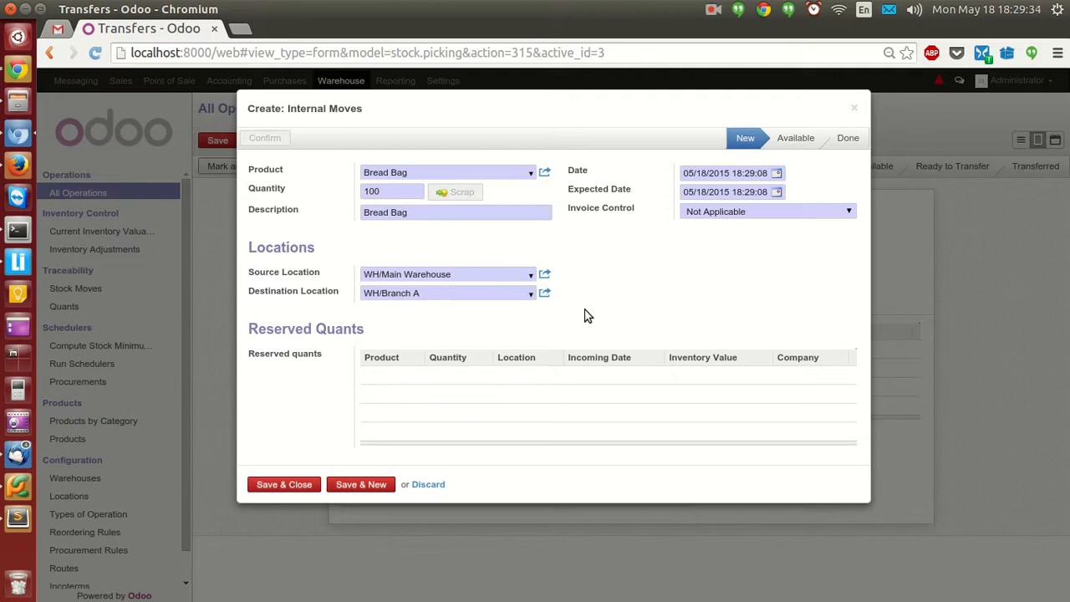
pyautogui.click(339, 486)
# Add a Chicken Box line of 100 to WH/Branch A.
pyautogui.click(546, 174)
pyautogui.click(483, 208)
pyautogui.click(410, 193)
pyautogui.doubleClick(410, 193)
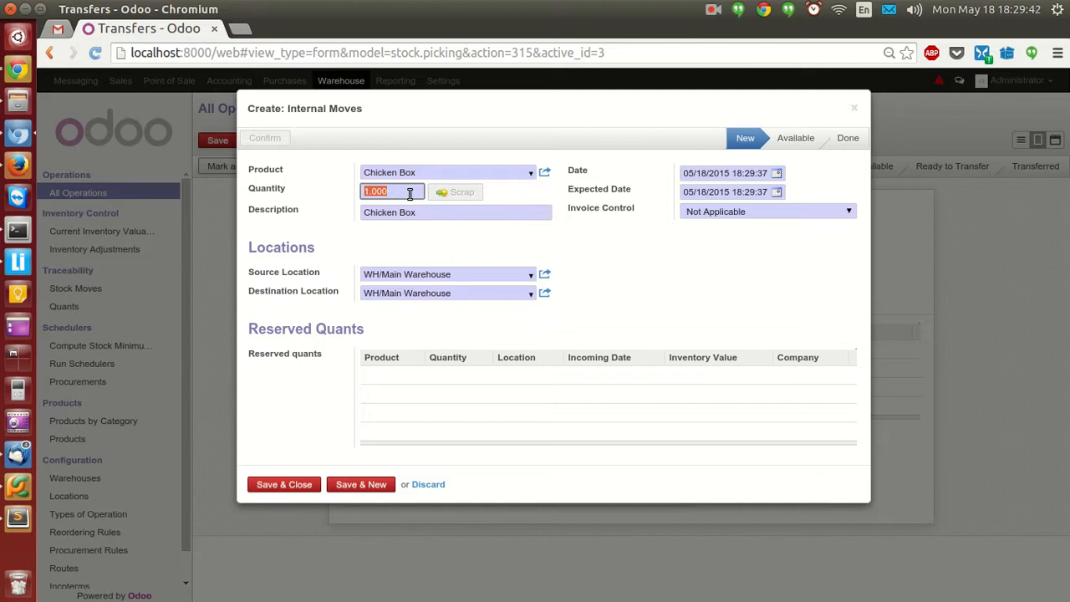
pyautogui.write('100')
pyautogui.click(529, 294)
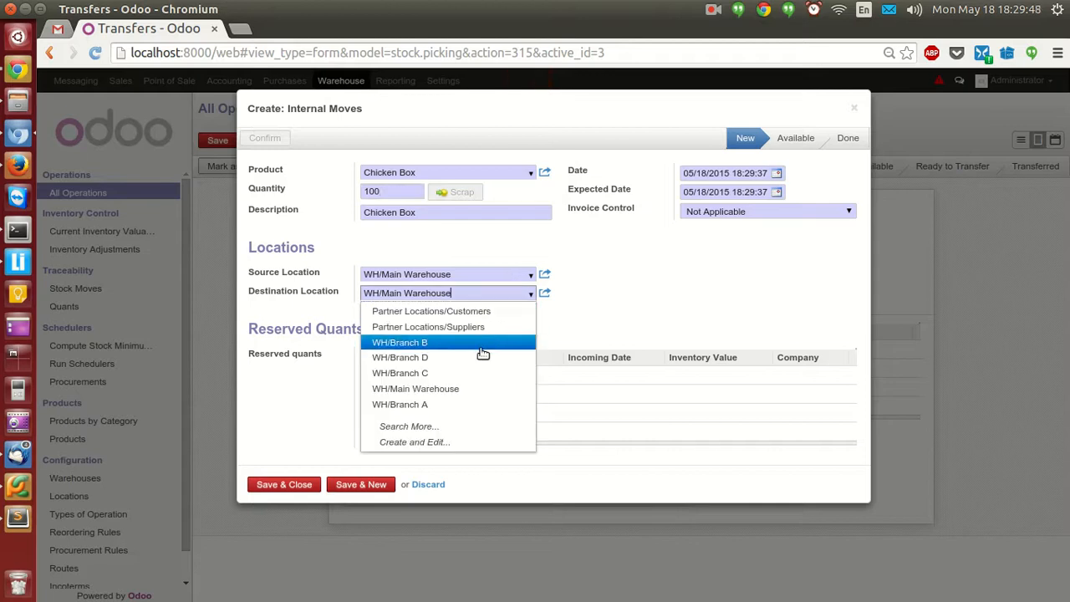
pyautogui.click(476, 404)
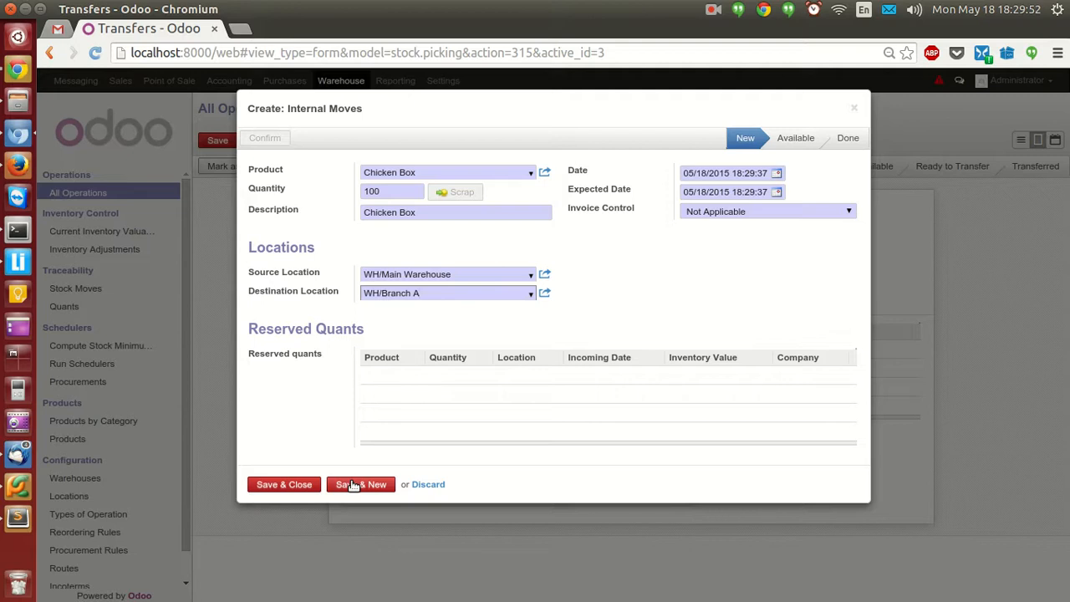
pyautogui.click(353, 486)
# Add a Meat Box line of 100 to WH/Branch A and close the dialog.
pyautogui.click(545, 173)
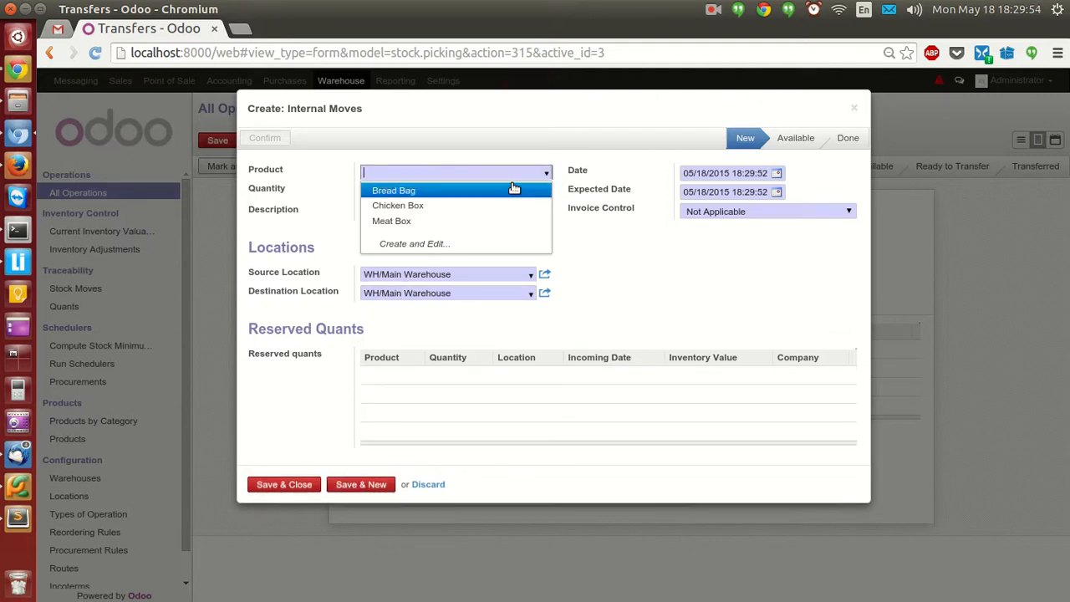
pyautogui.click(485, 221)
pyautogui.doubleClick(407, 192)
pyautogui.write('100')
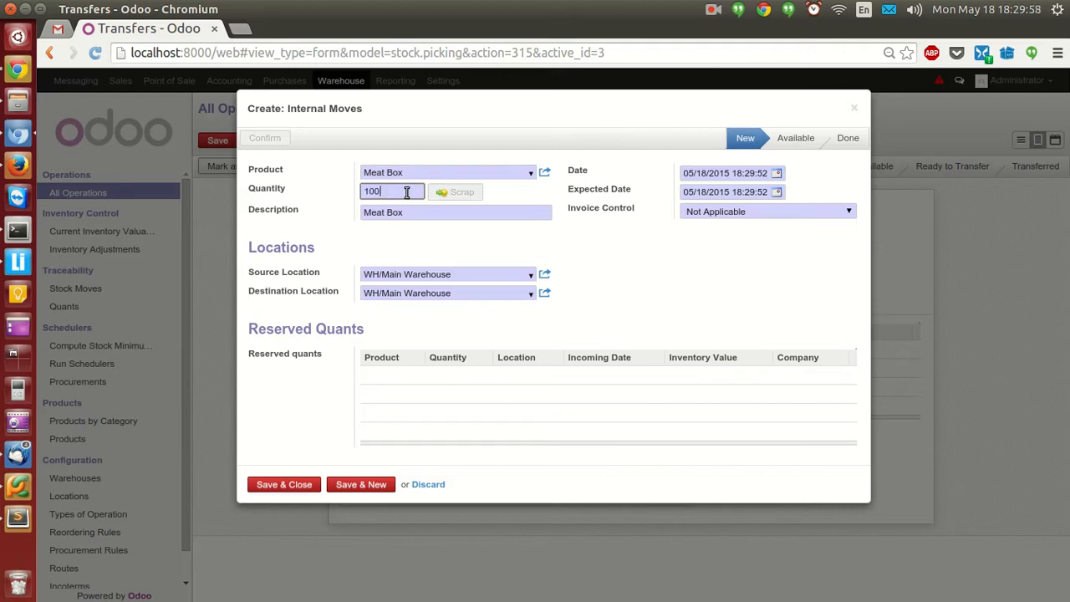
pyautogui.click(531, 297)
pyautogui.click(456, 405)
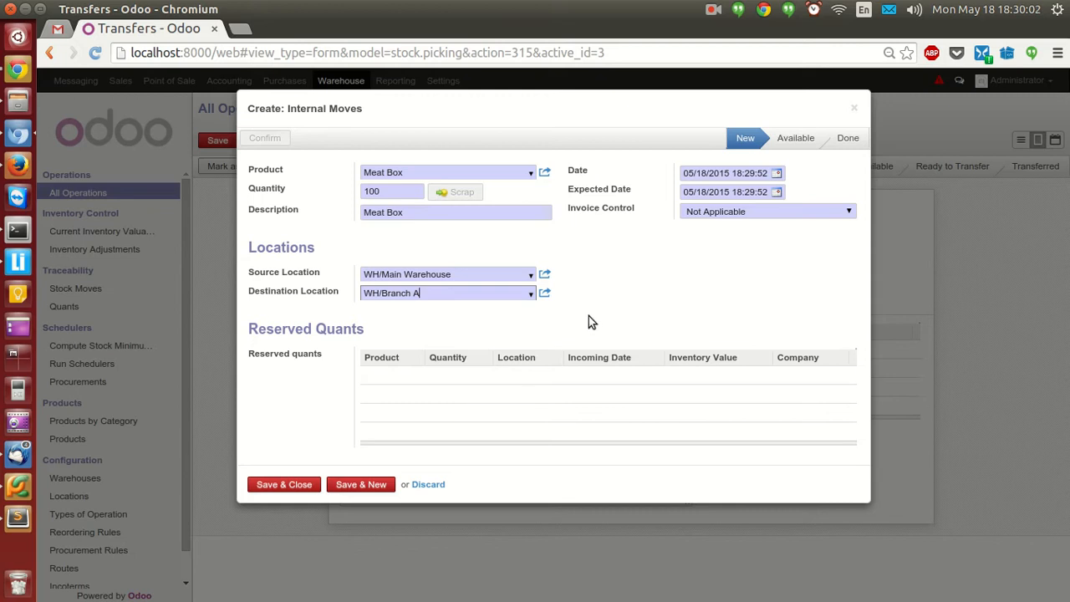
pyautogui.click(301, 485)
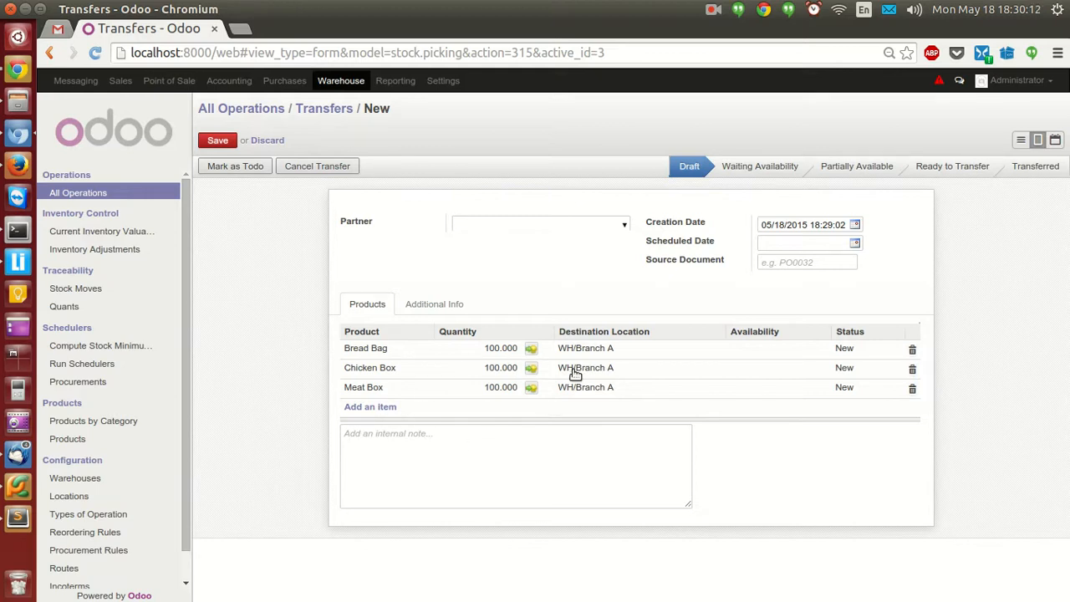
# Add a Bread Bag line of 200 to WH/Branch B.
pyautogui.moveTo(598, 353)
pyautogui.click(370, 408)
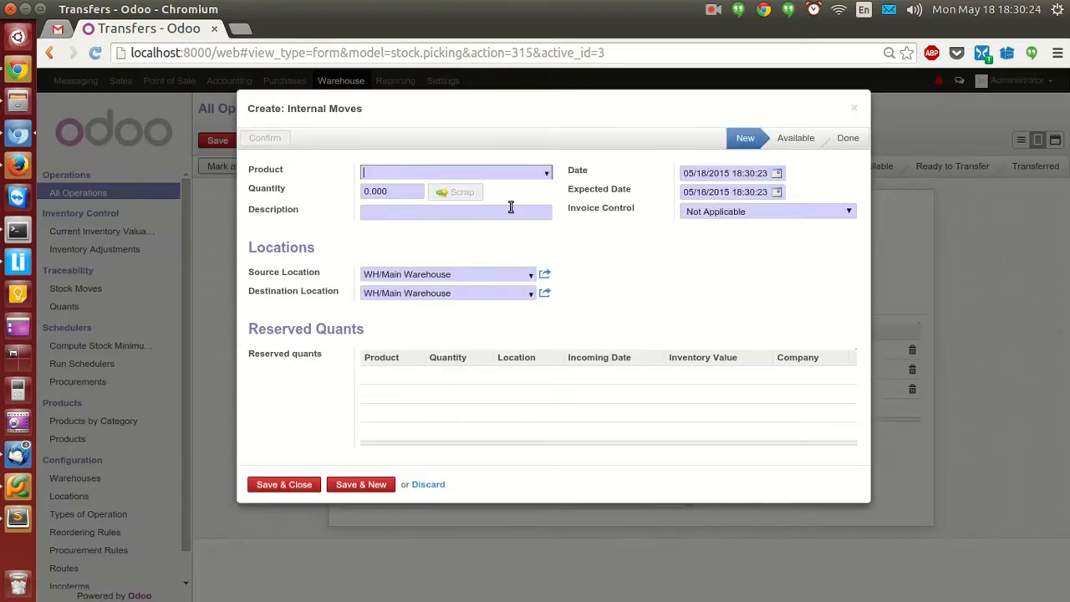
pyautogui.click(546, 173)
pyautogui.click(511, 193)
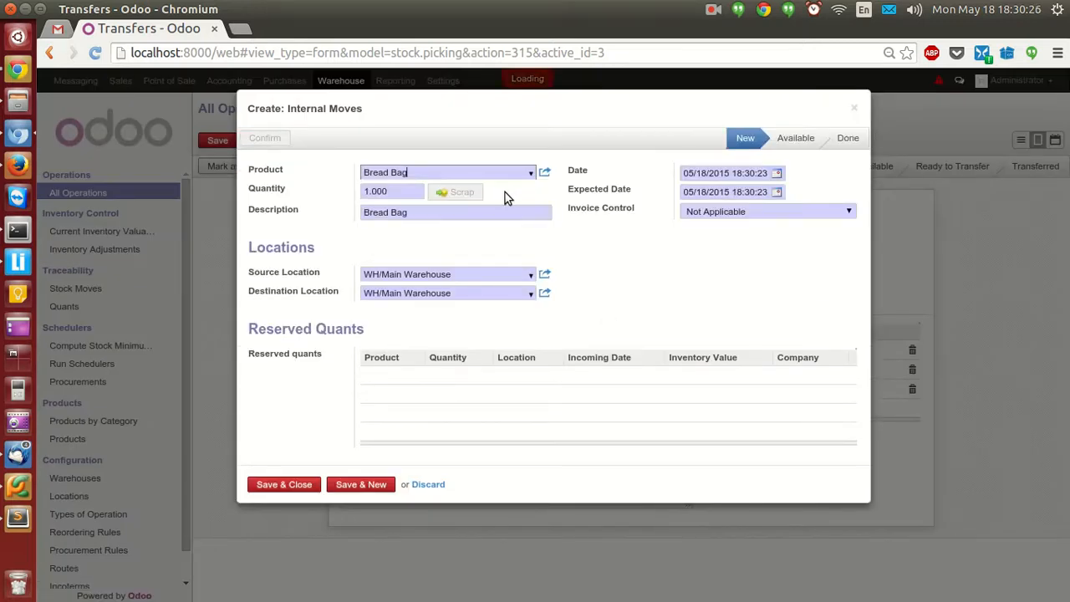
pyautogui.doubleClick(403, 194)
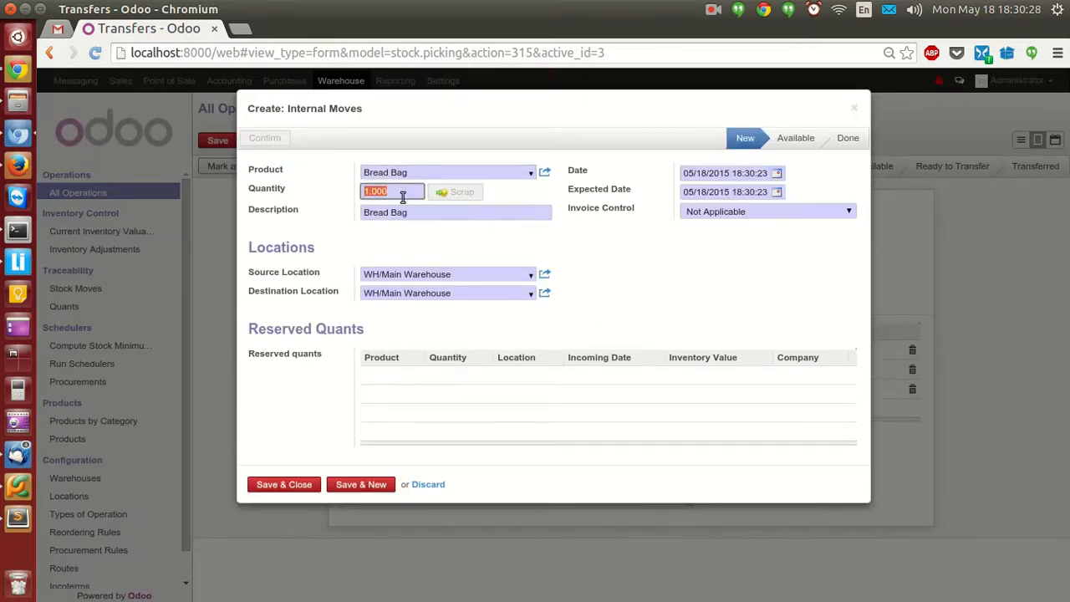
pyautogui.write('200')
pyautogui.click(487, 241)
pyautogui.click(530, 295)
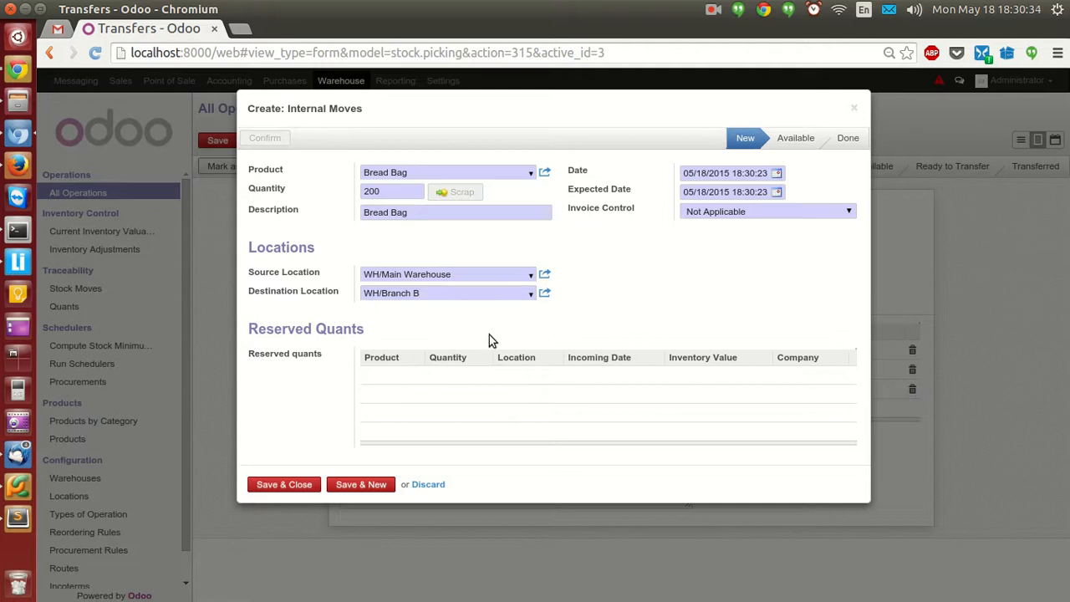
pyautogui.click(362, 484)
# Add a Chicken Box line of 200 to WH/Branch B.
pyautogui.click(548, 177)
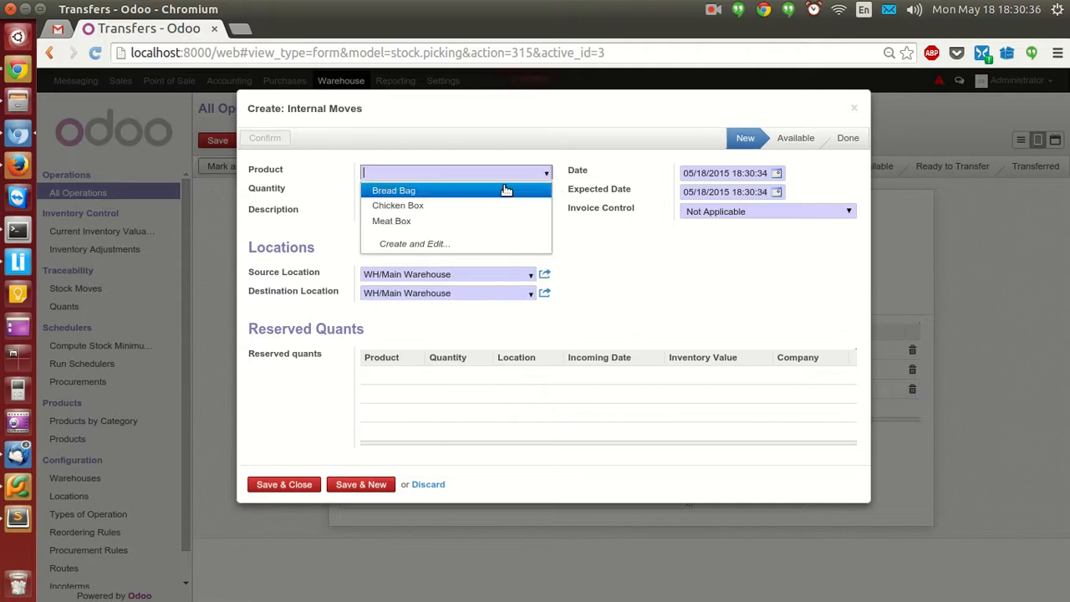
pyautogui.click(490, 208)
pyautogui.click(408, 193)
pyautogui.doubleClick(408, 193)
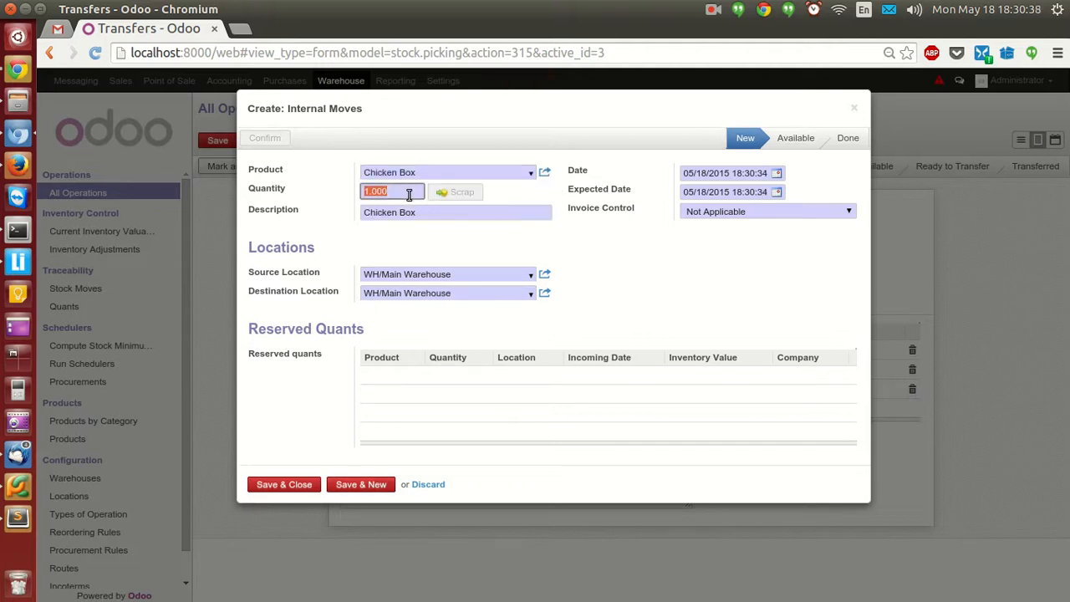
pyautogui.write('200')
pyautogui.click(525, 294)
pyautogui.click(459, 343)
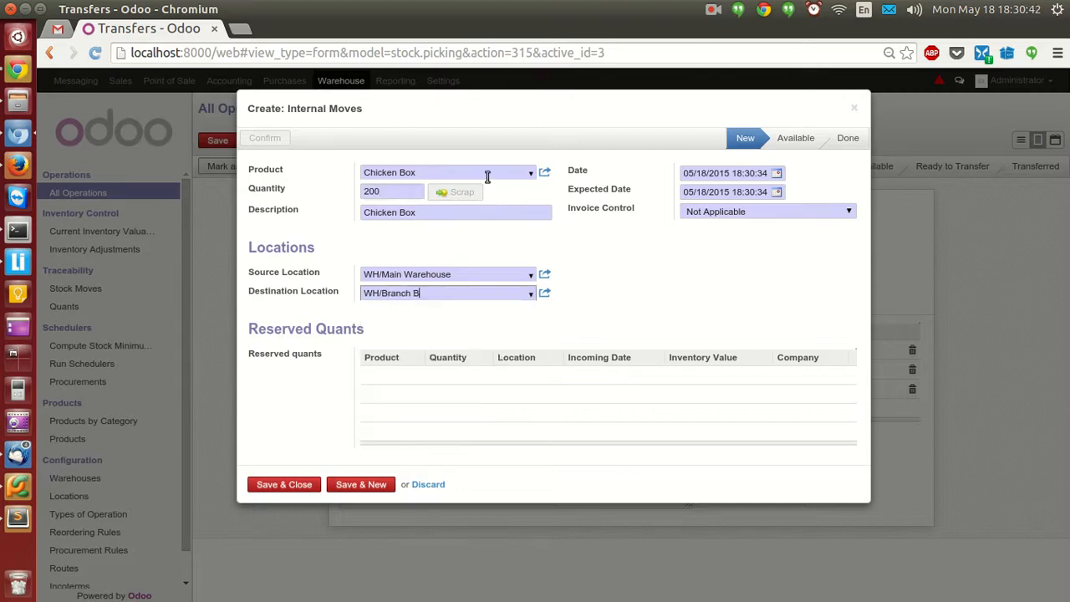
pyautogui.click(366, 486)
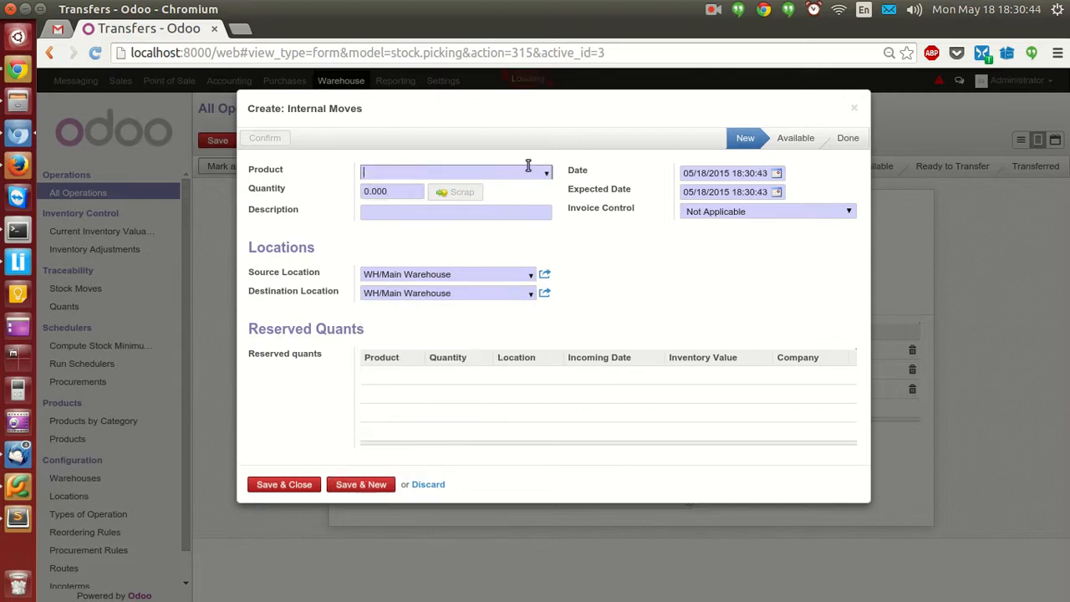
# Add a Meat Box line of 200 to WH/Branch B and close the dialog.
pyautogui.click(544, 174)
pyautogui.click(485, 221)
pyautogui.click(401, 188)
pyautogui.write('200')
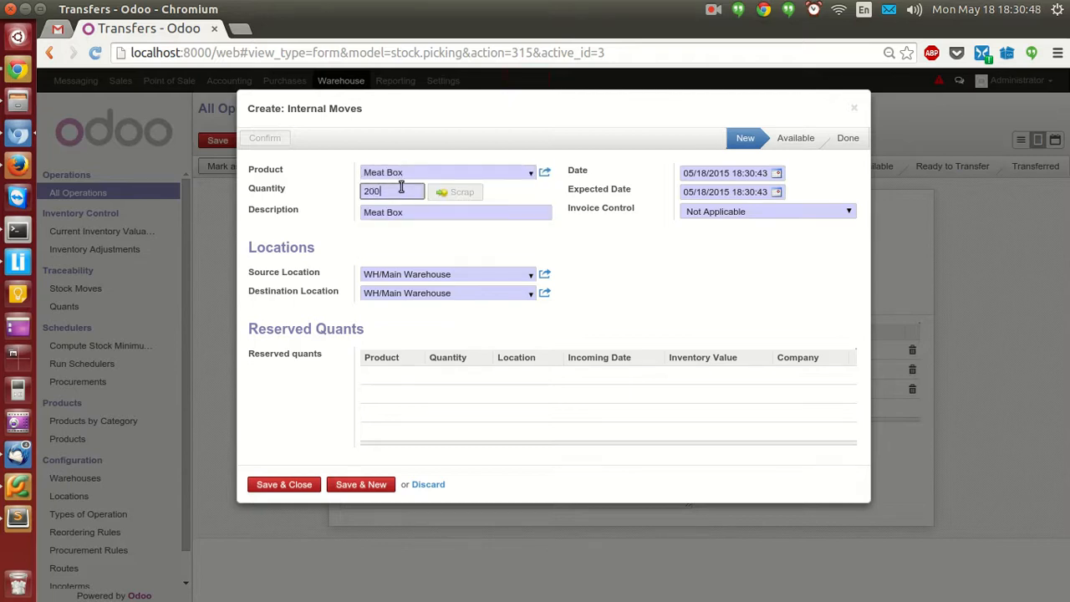
pyautogui.click(529, 293)
pyautogui.click(454, 342)
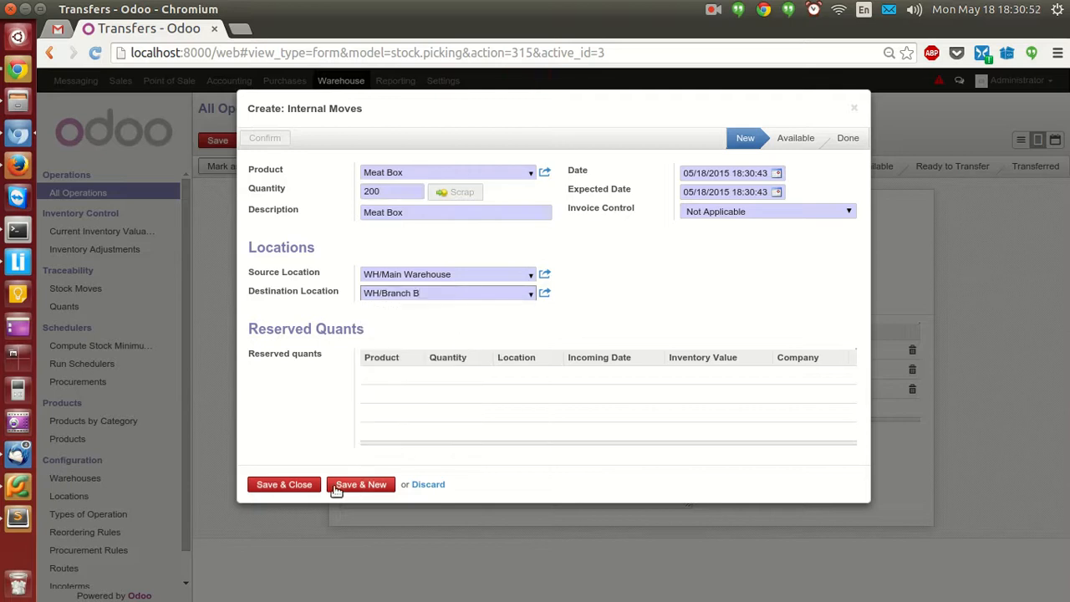
pyautogui.click(284, 484)
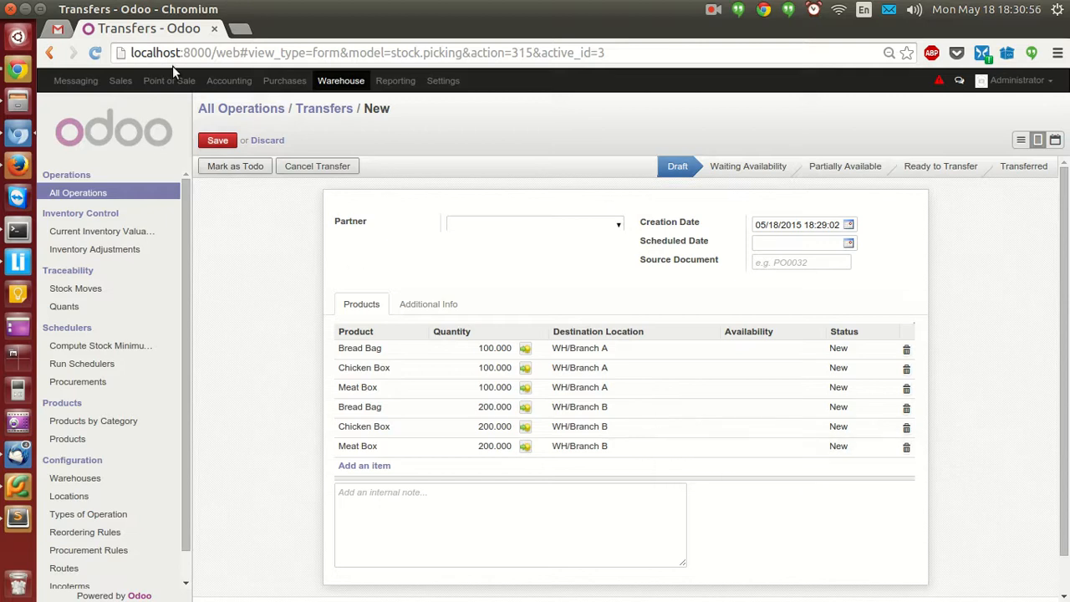
# Save the internal transfer as WH/INT/00001 and review its Additional Info and Products tabs.
pyautogui.click(216, 143)
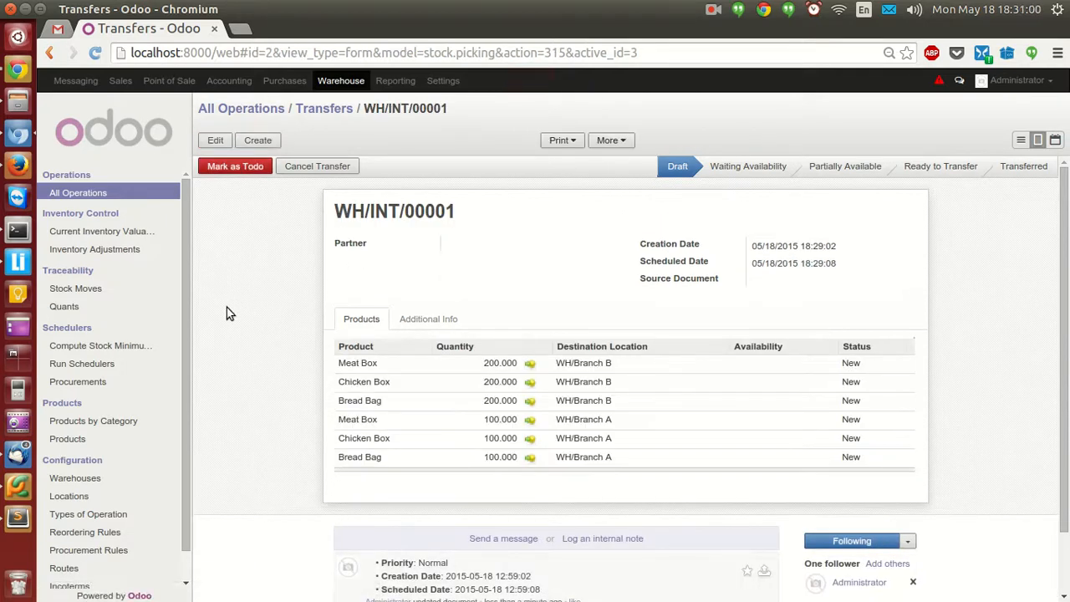
pyautogui.moveTo(583, 432)
pyautogui.click(447, 328)
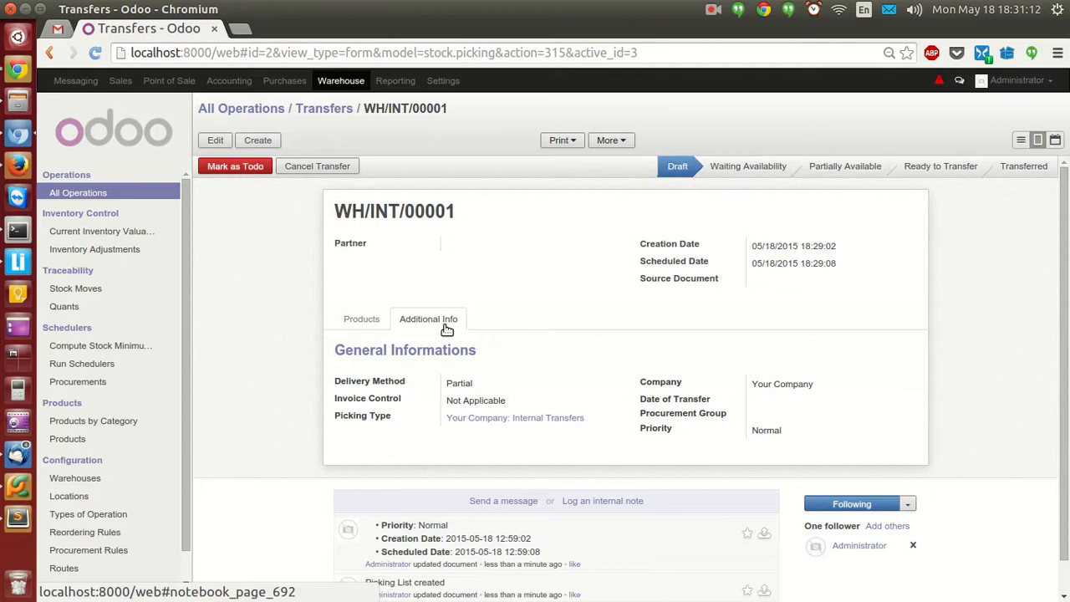
pyautogui.click(362, 324)
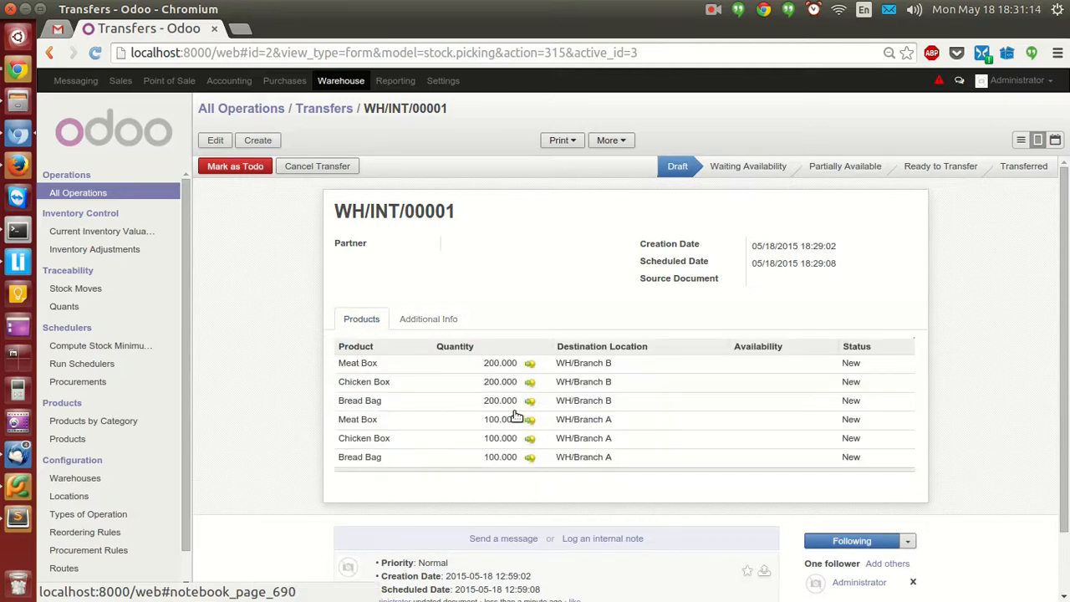
pyautogui.moveTo(503, 418)
pyautogui.click(446, 323)
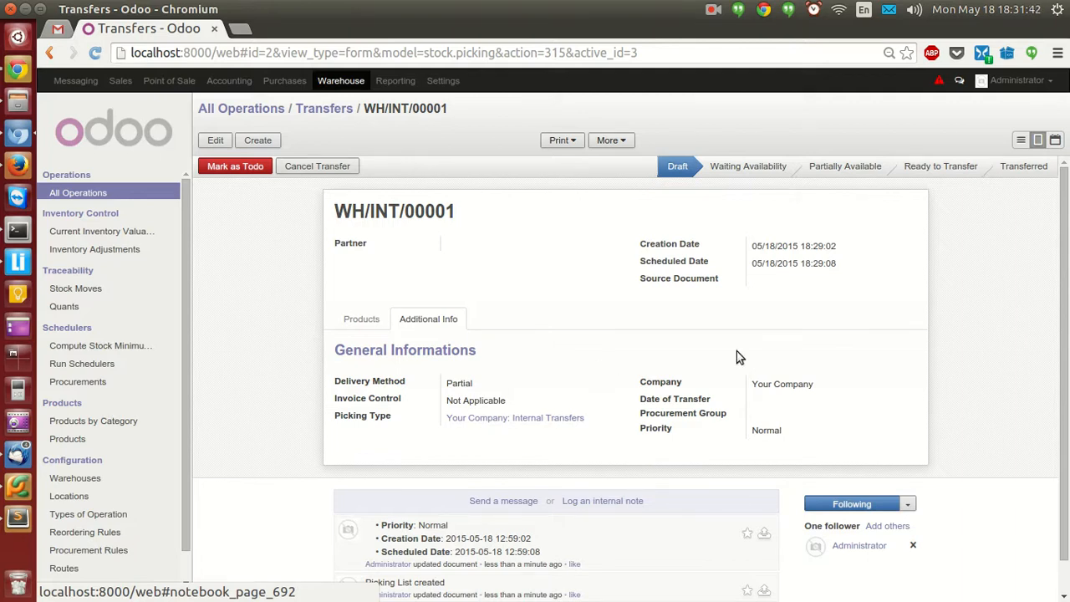
pyautogui.click(344, 325)
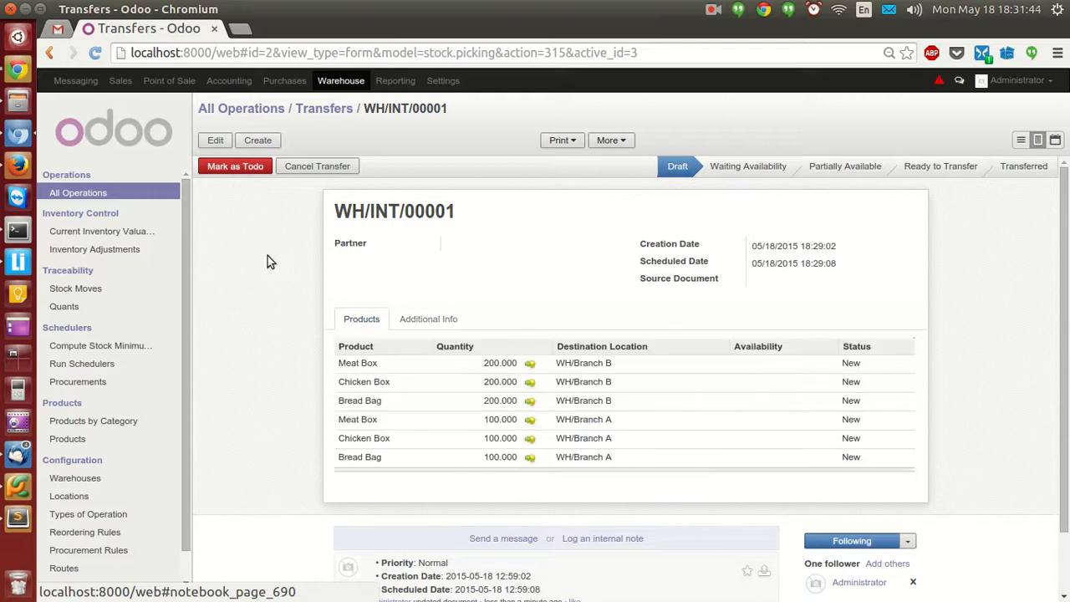
# Mark WH/INT/00001 as To Do and check availability to reserve all six product lines.
pyautogui.click(245, 166)
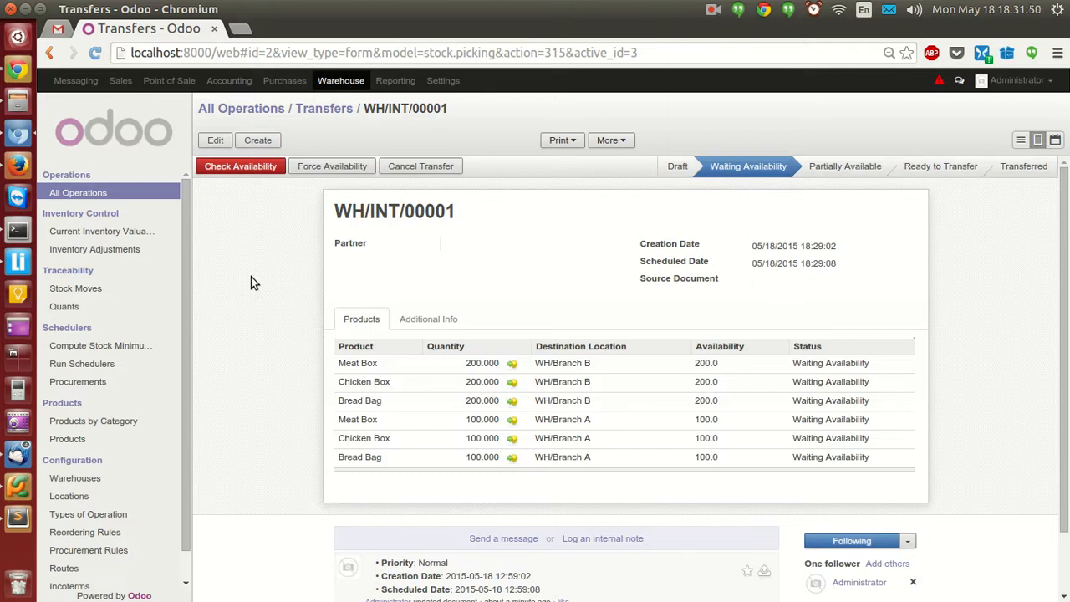
pyautogui.click(251, 168)
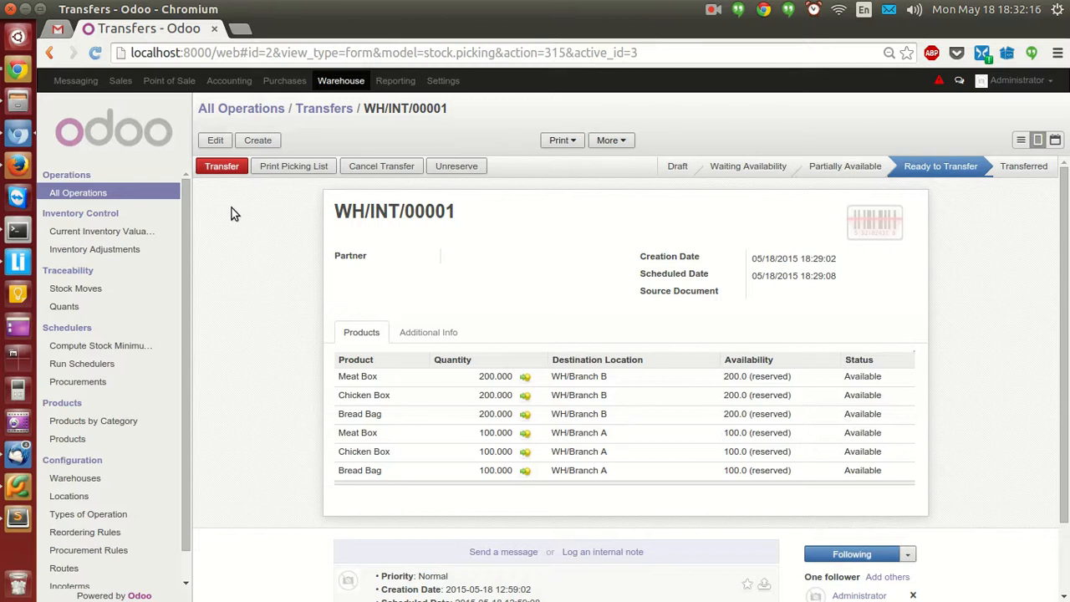
# Start transferring WH/INT/00001's reserved products, then switch to transfer WH/INT/00002.
pyautogui.click(219, 171)
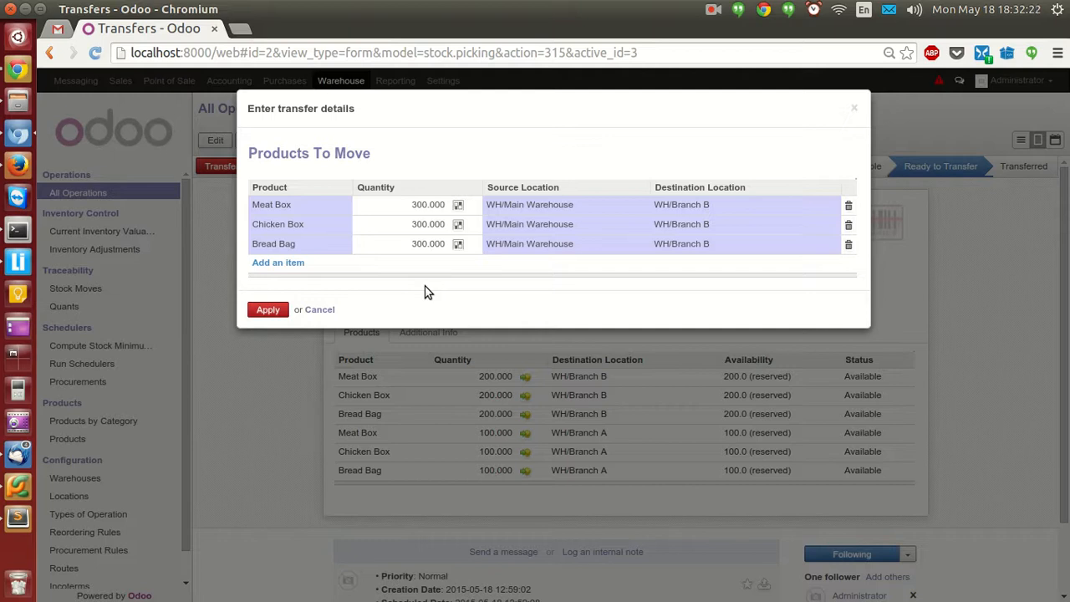
pyautogui.click(712, 15)
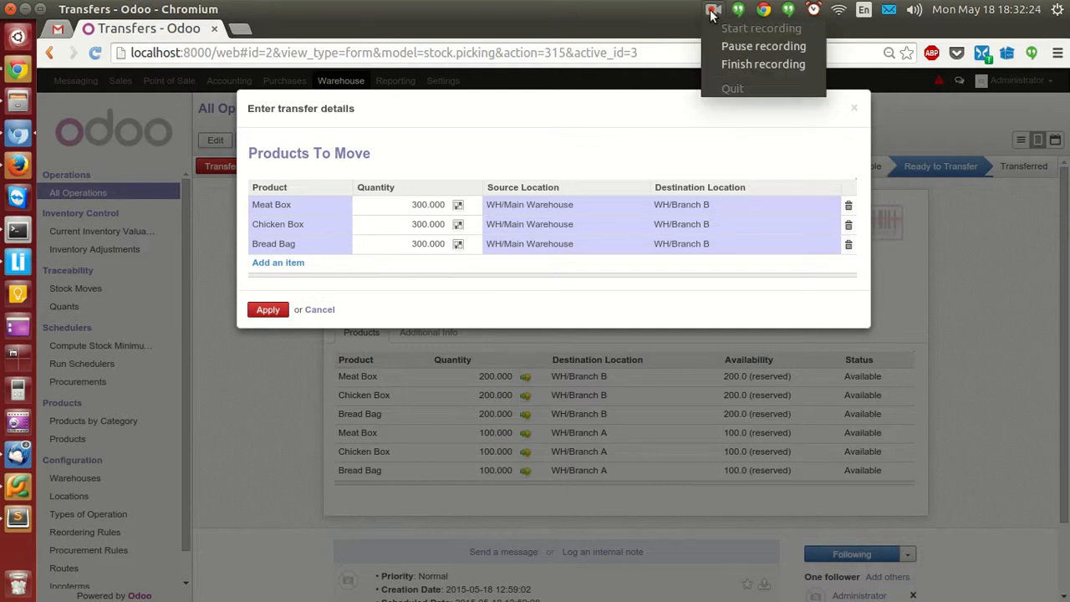
pyautogui.click(724, 41)
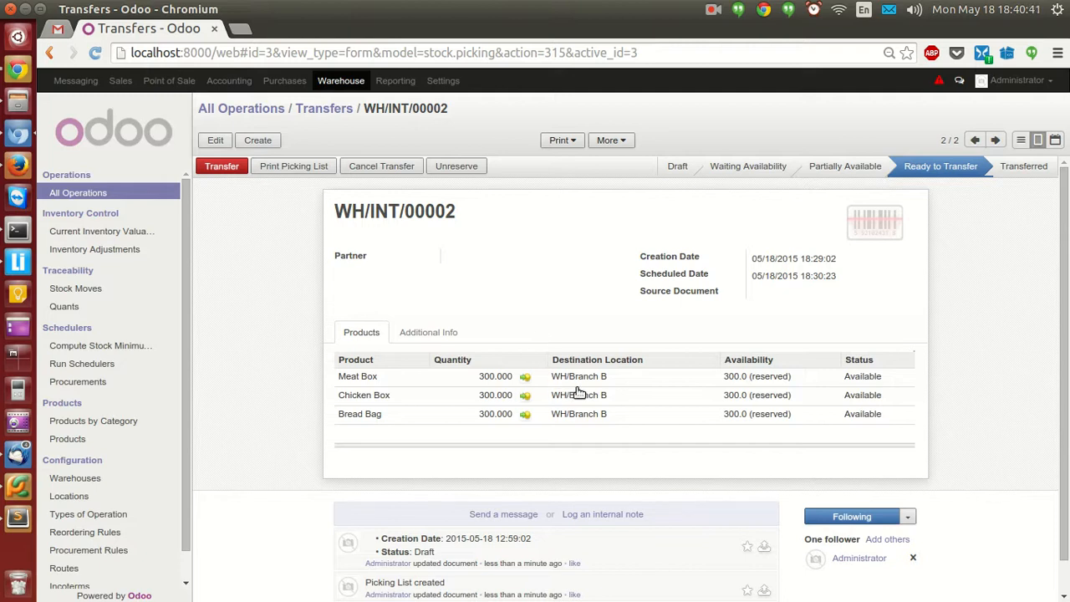
# Transfer WH/INT/00002's 300 Meat Box, Chicken Box and Bread Bag to WH/Branch B.
pyautogui.moveTo(576, 392)
pyautogui.click(223, 166)
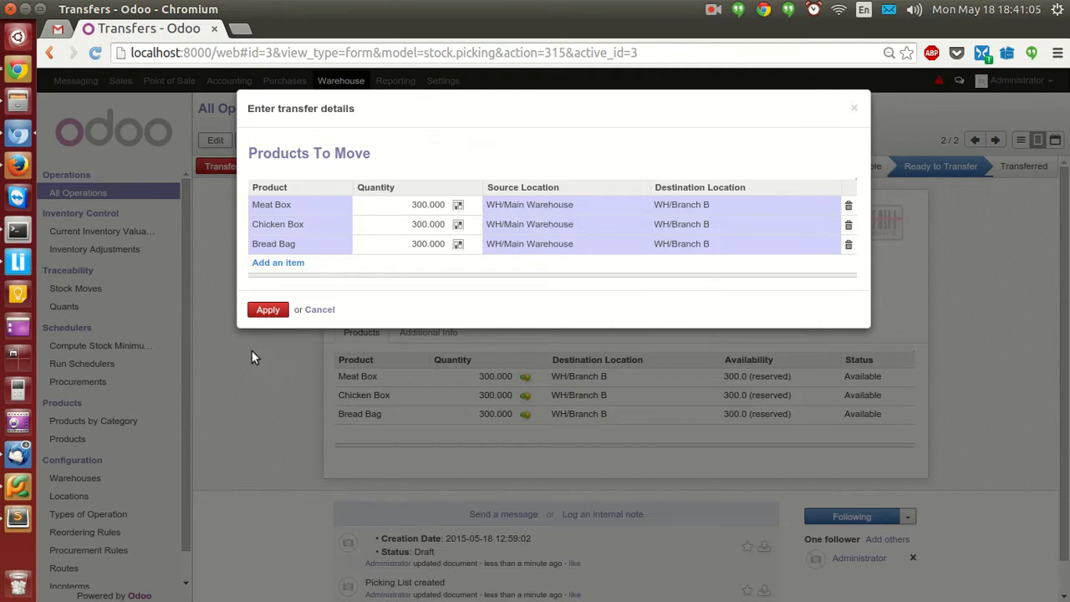
pyautogui.click(264, 311)
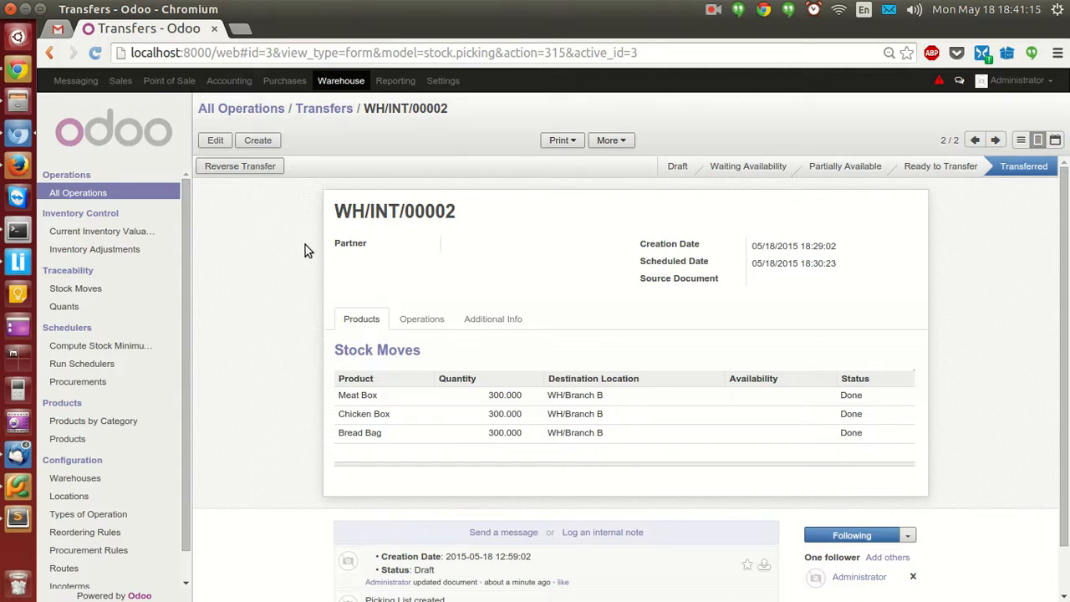
pyautogui.scroll(-1, 134, 475)
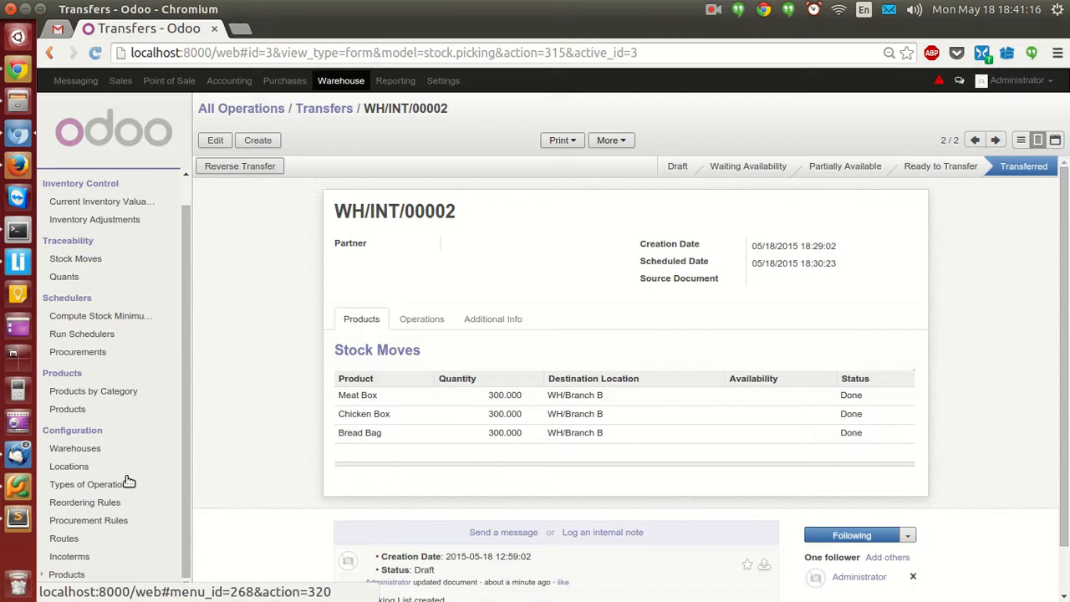
# Check the current stock at location WH/Branch B, inspecting the Bread Bag entries.
pyautogui.click(70, 471)
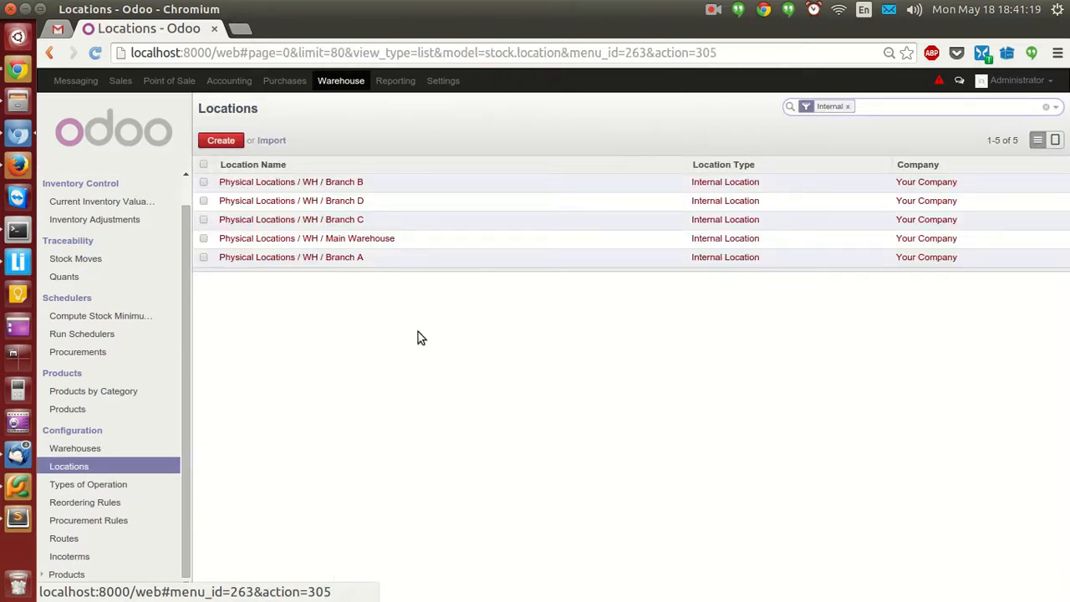
pyautogui.click(340, 182)
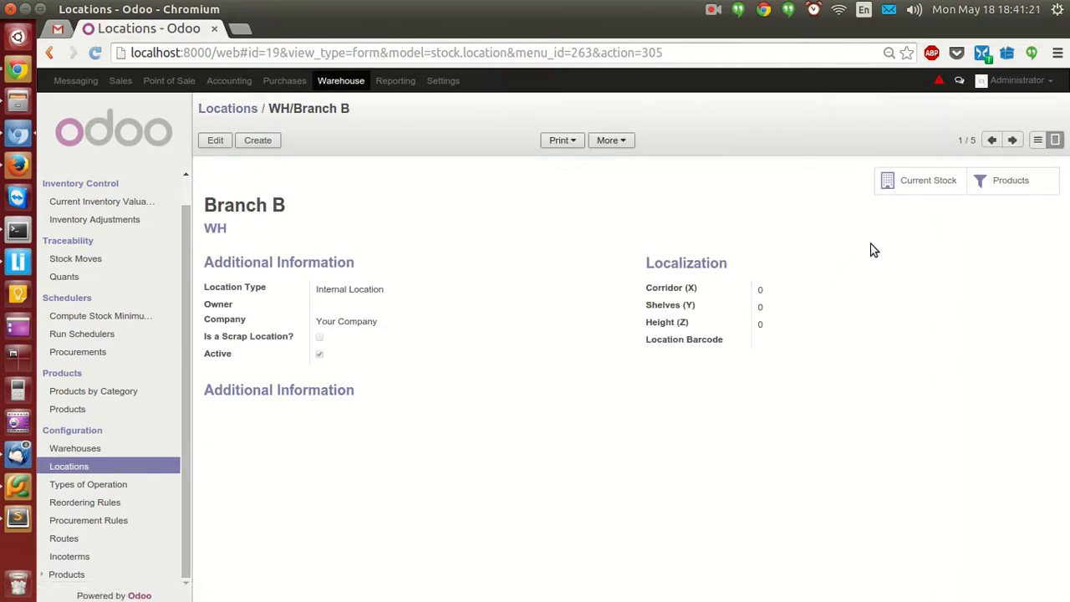
pyautogui.click(912, 185)
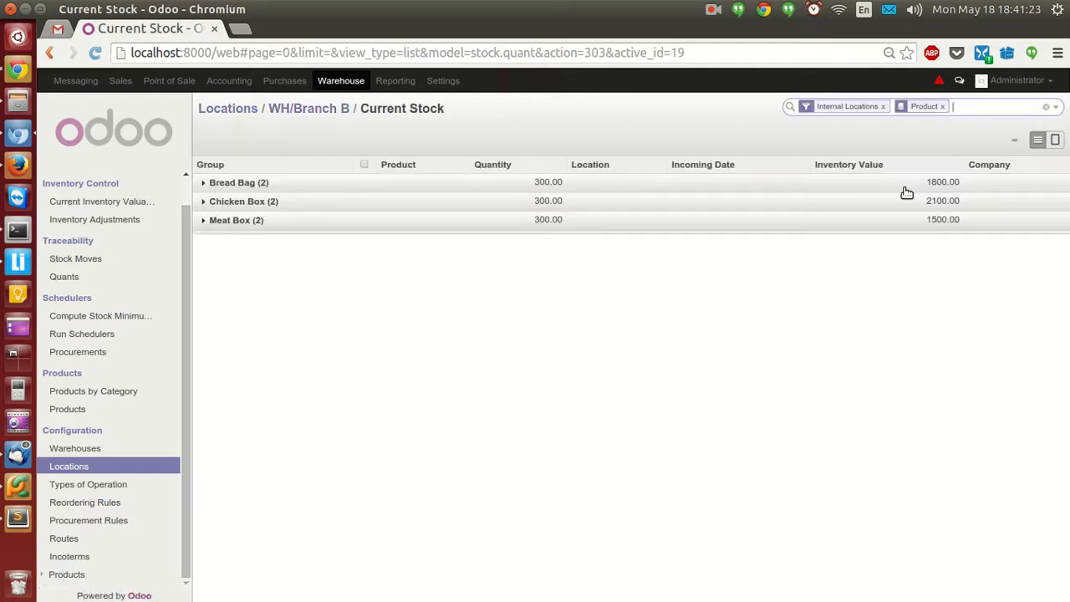
pyautogui.click(205, 186)
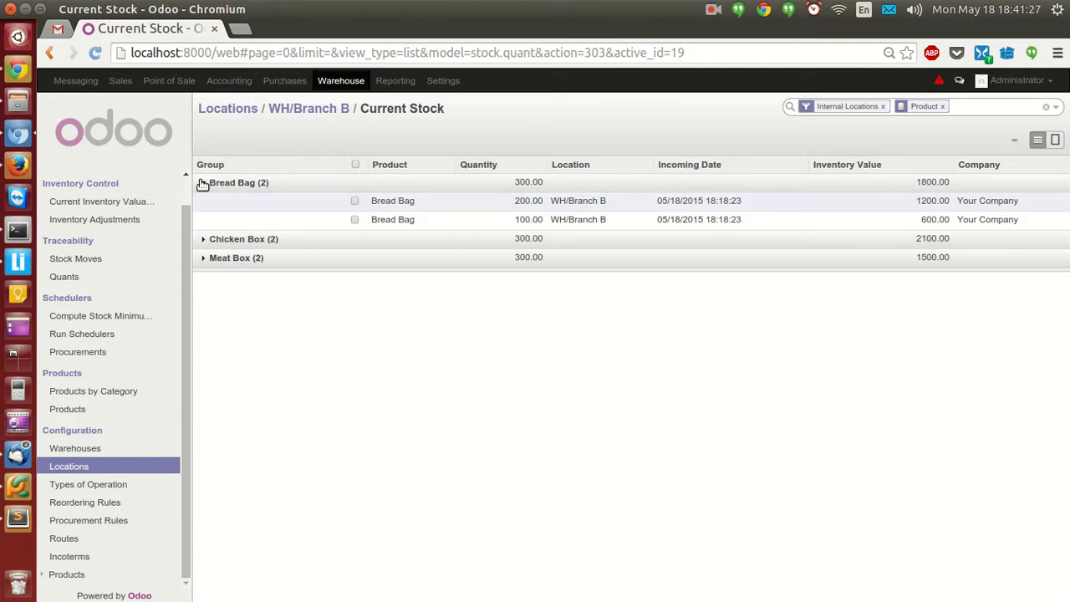
pyautogui.click(204, 184)
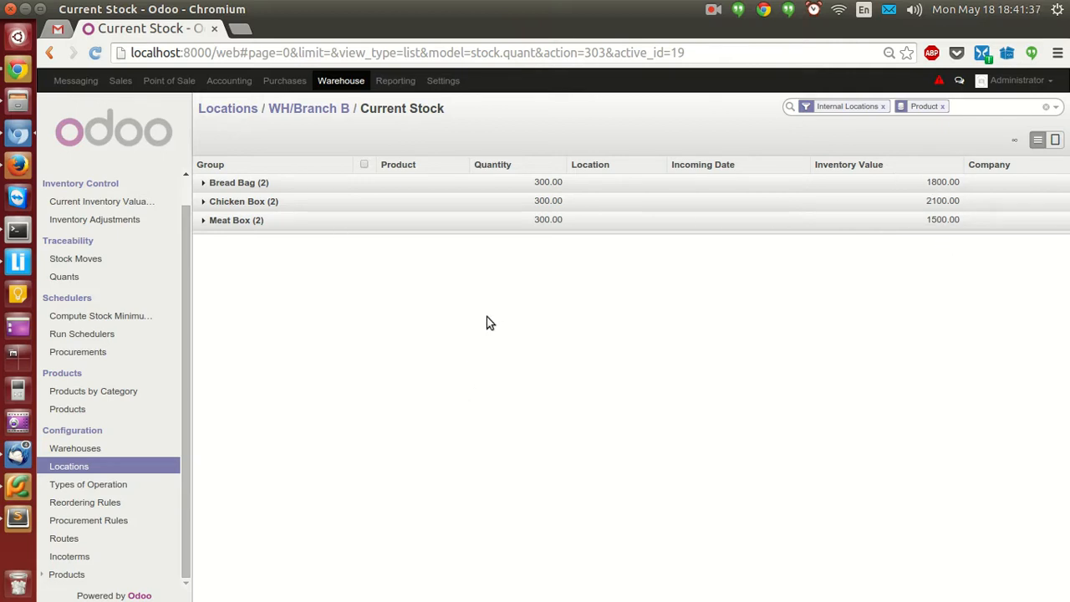
# Check WH/Main Warehouse's current stock (1700 Bread Bag) and return to the operations overview.
pyautogui.click(109, 466)
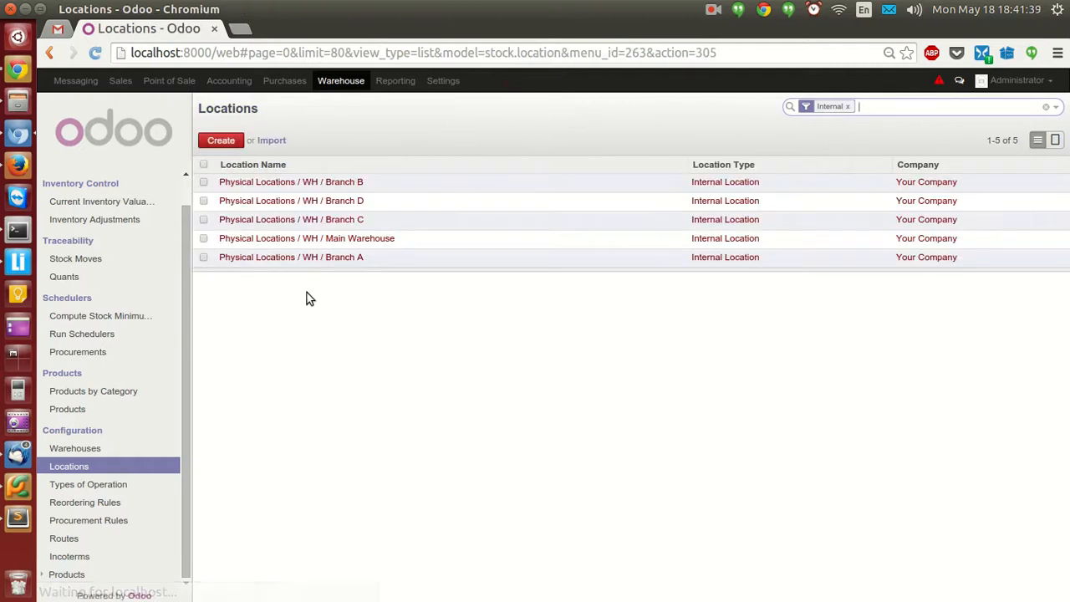
pyautogui.click(338, 243)
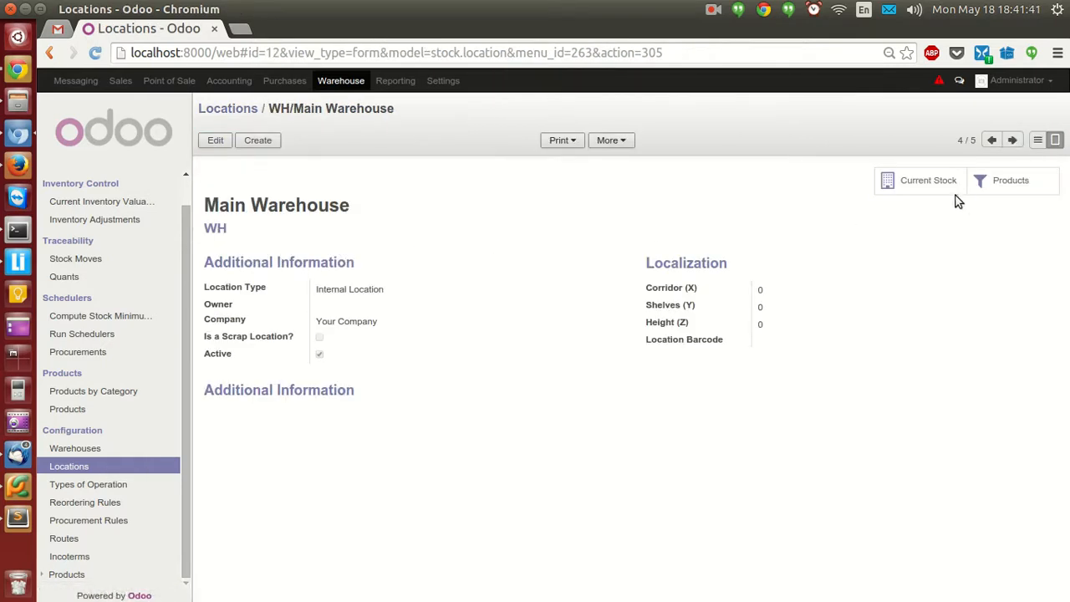
pyautogui.click(927, 186)
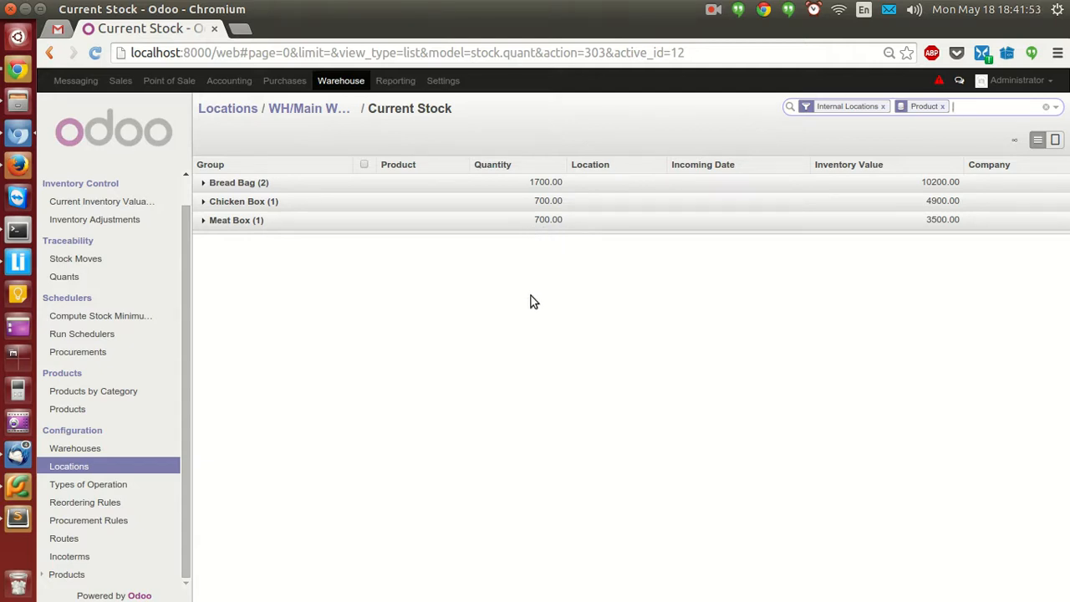
pyautogui.click(342, 86)
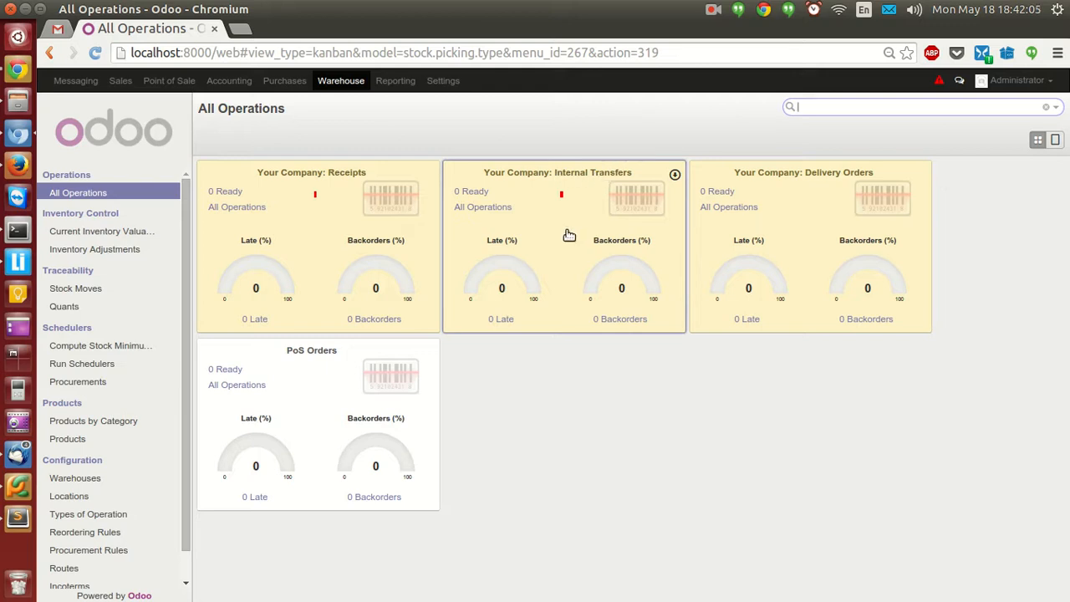
# List all internal transfers, return to the warehouse dashboard, then switch to Accounting.
pyautogui.click(494, 209)
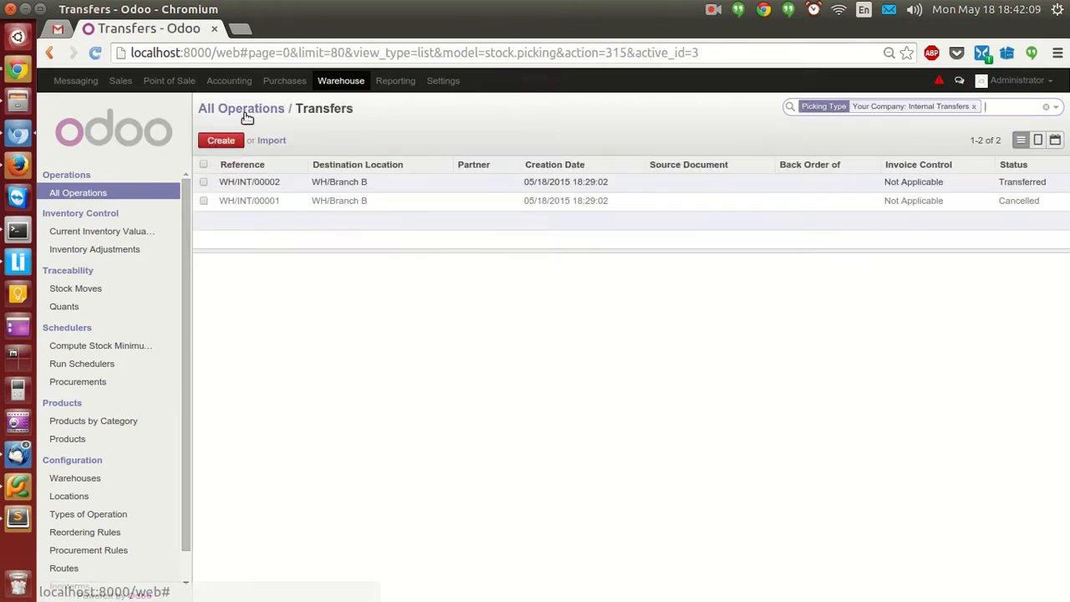
pyautogui.click(236, 109)
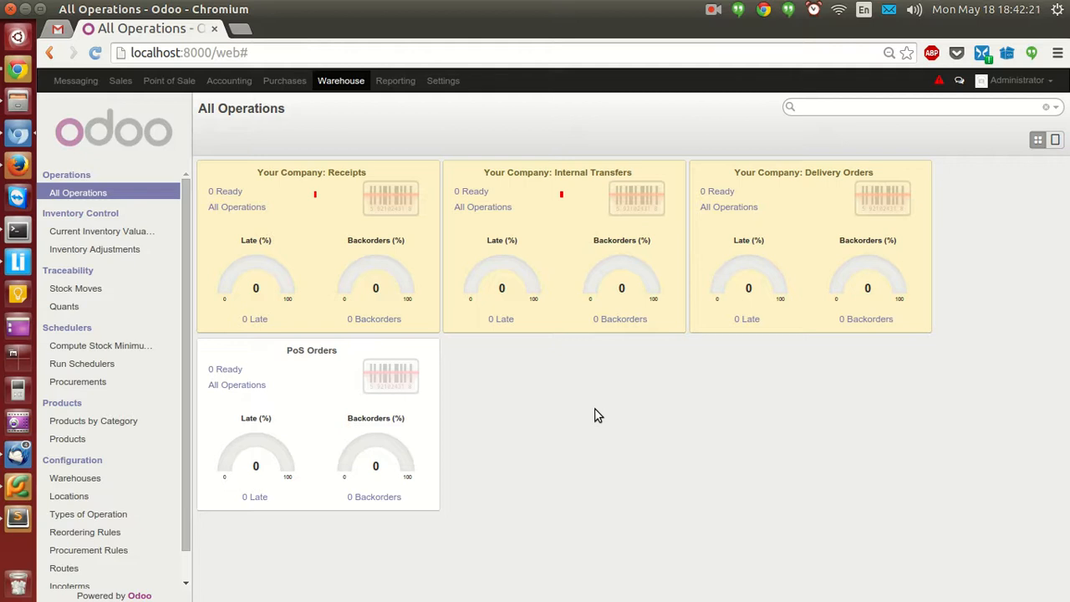
pyautogui.click(229, 80)
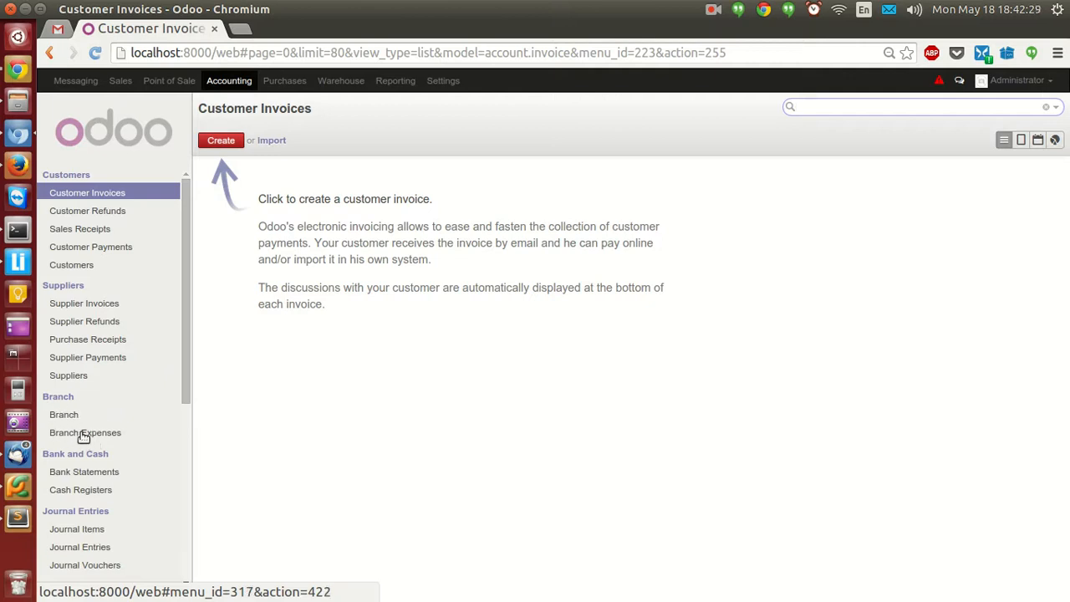
# Open the Branch A record from the branch list and save it unchanged.
pyautogui.click(66, 418)
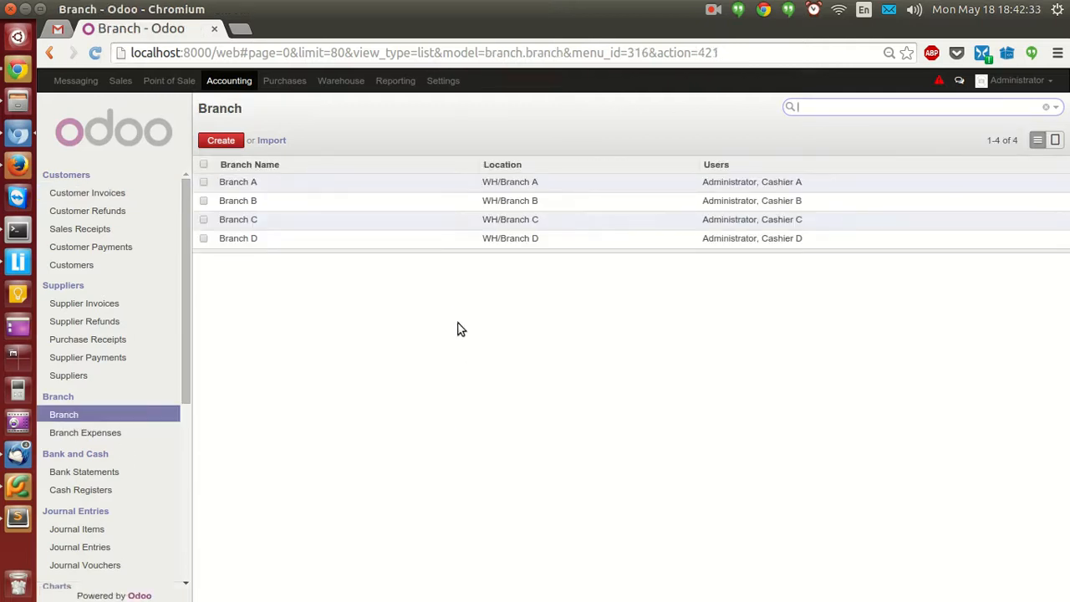
pyautogui.click(270, 183)
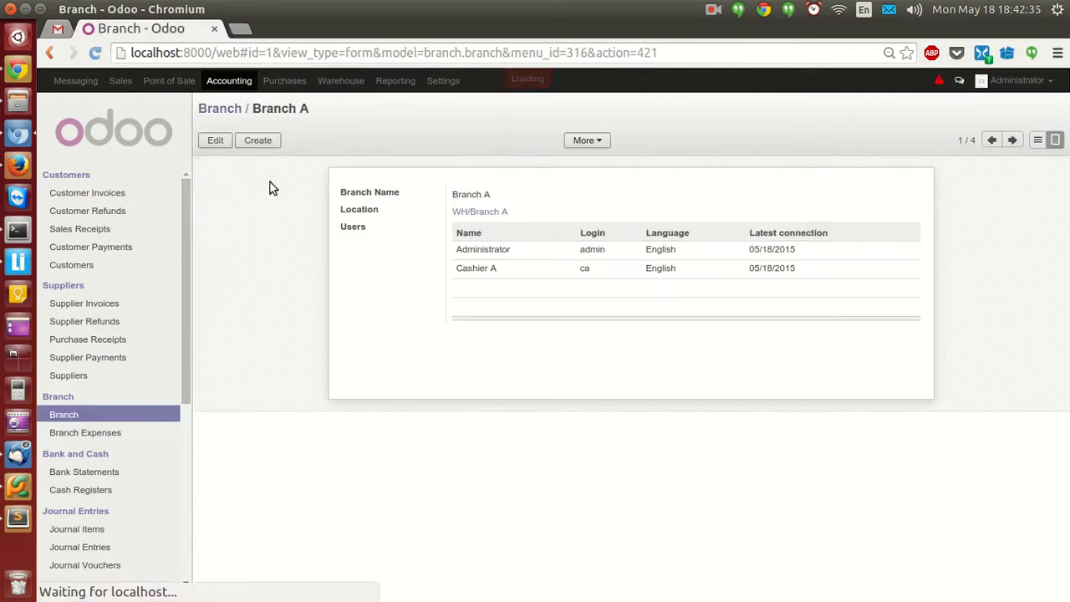
pyautogui.click(215, 141)
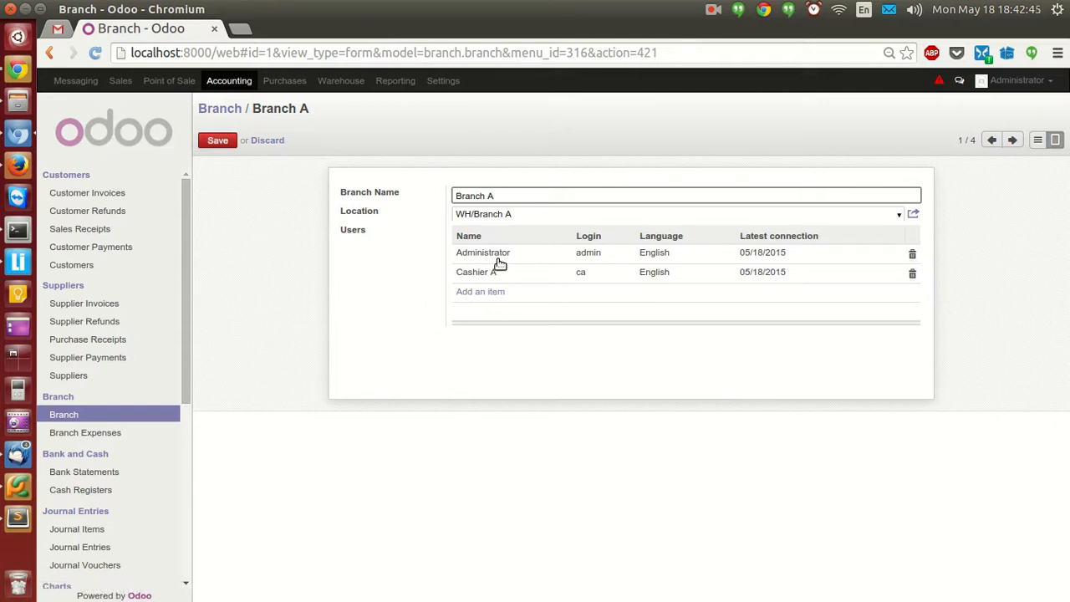
pyautogui.click(218, 141)
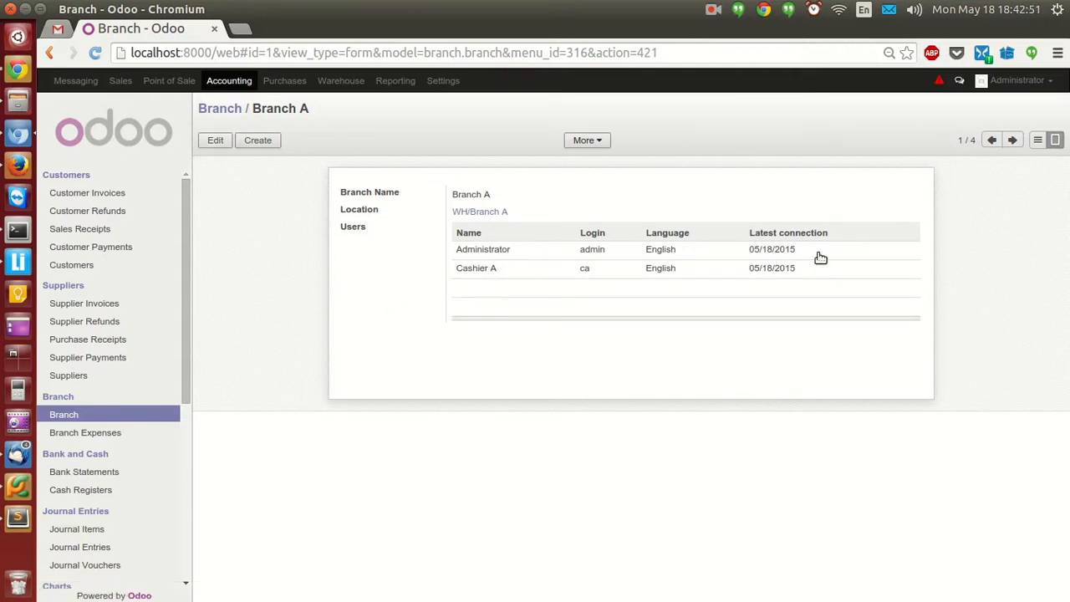
# Page through the Branch B, C and D records, then go to Settings.
pyautogui.click(1013, 141)
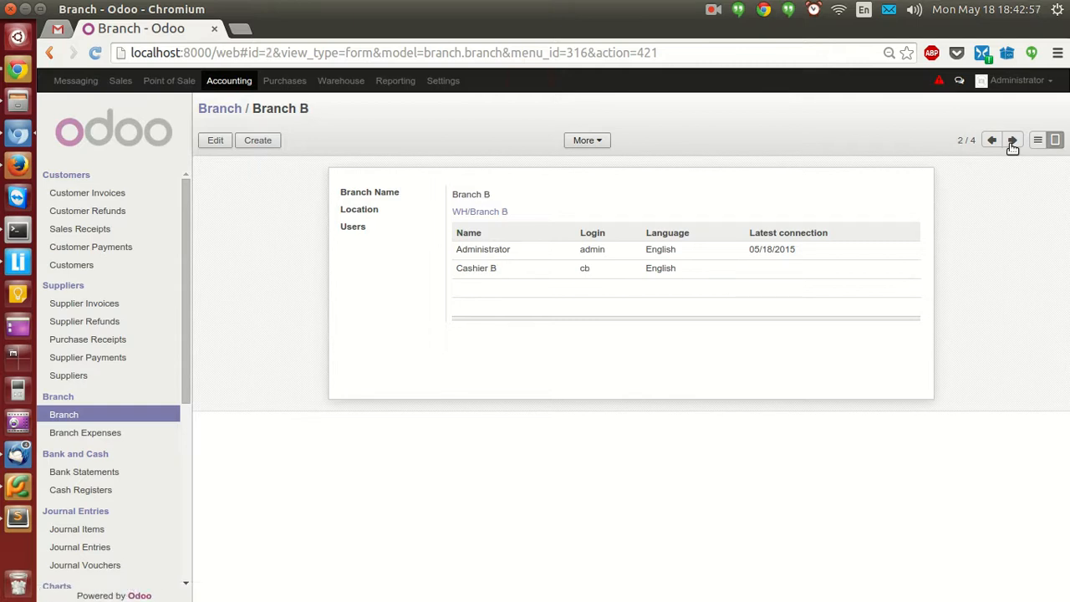
pyautogui.click(1013, 142)
pyautogui.click(1013, 142)
pyautogui.click(443, 81)
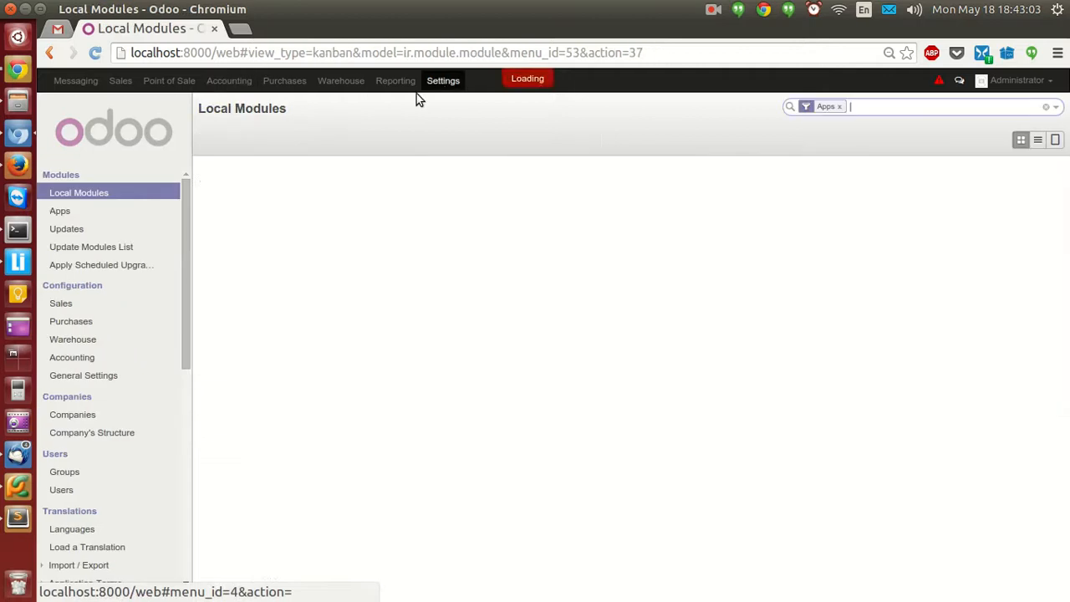
# Save Cashier A's user record with Branch A as its only branch, removing Branch B.
pyautogui.click(60, 490)
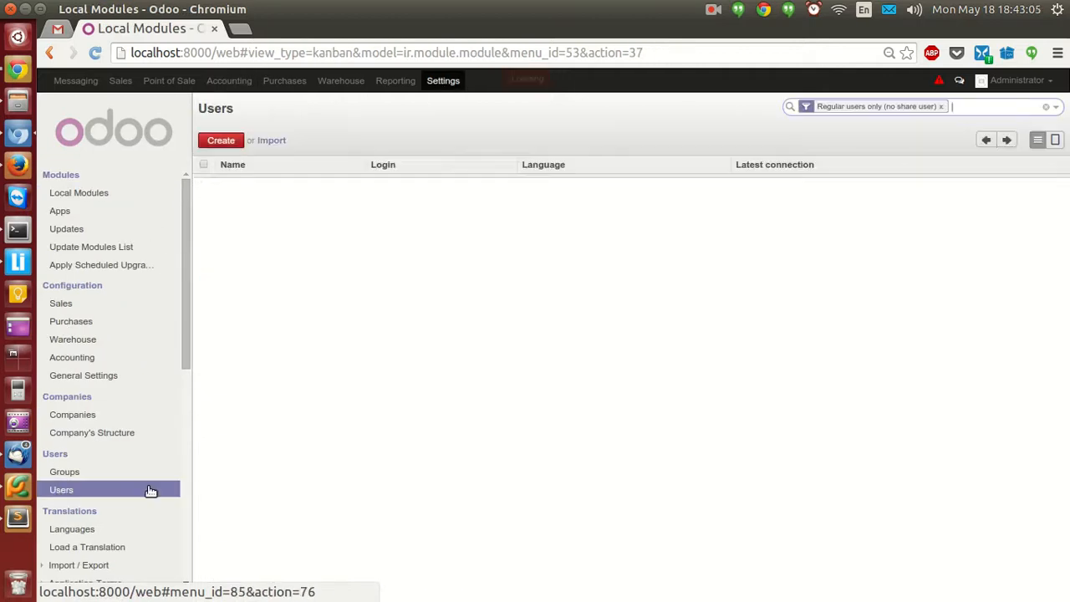
pyautogui.click(257, 208)
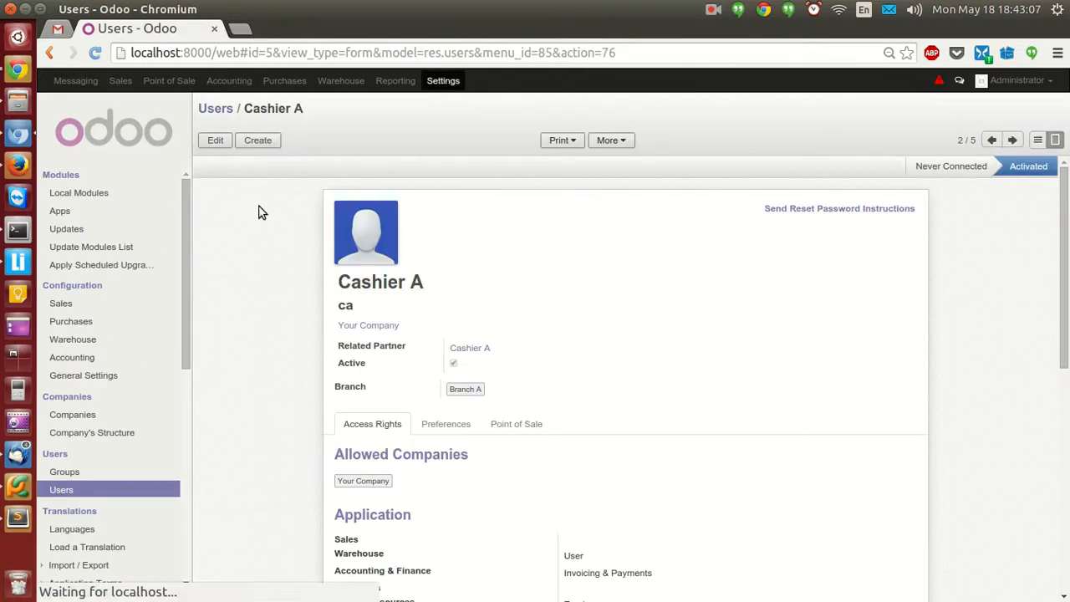
pyautogui.click(215, 140)
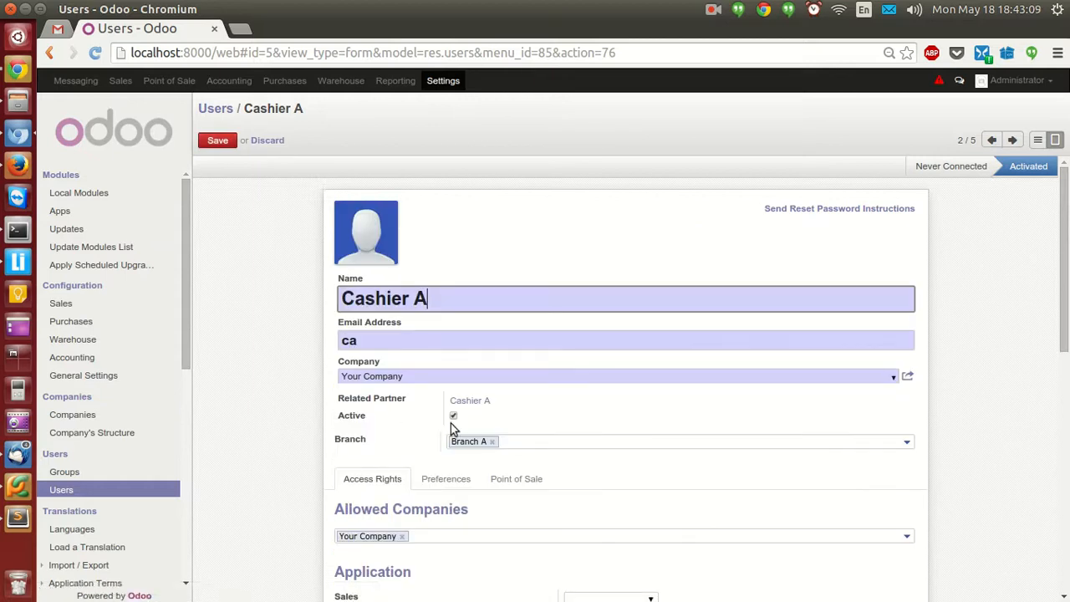
pyautogui.click(906, 443)
pyautogui.click(544, 472)
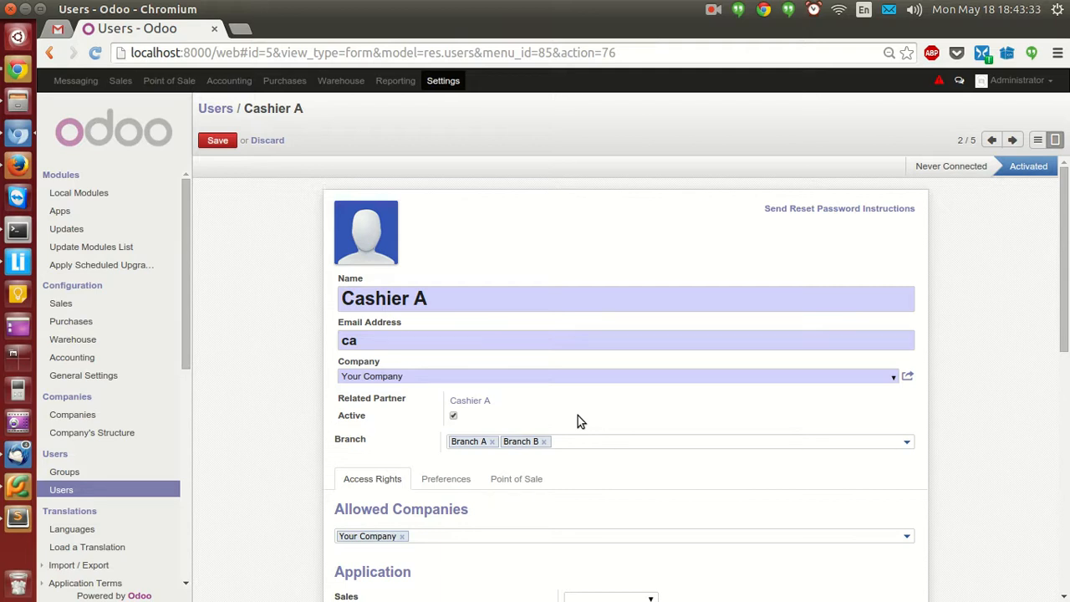
pyautogui.click(599, 442)
pyautogui.press('BackSpace')
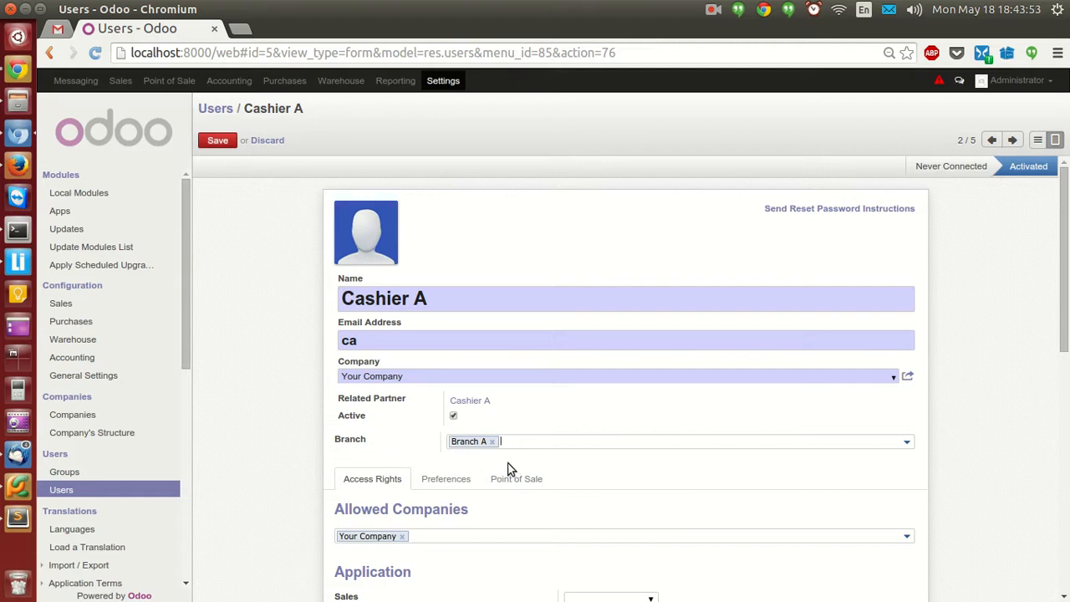
pyautogui.click(216, 141)
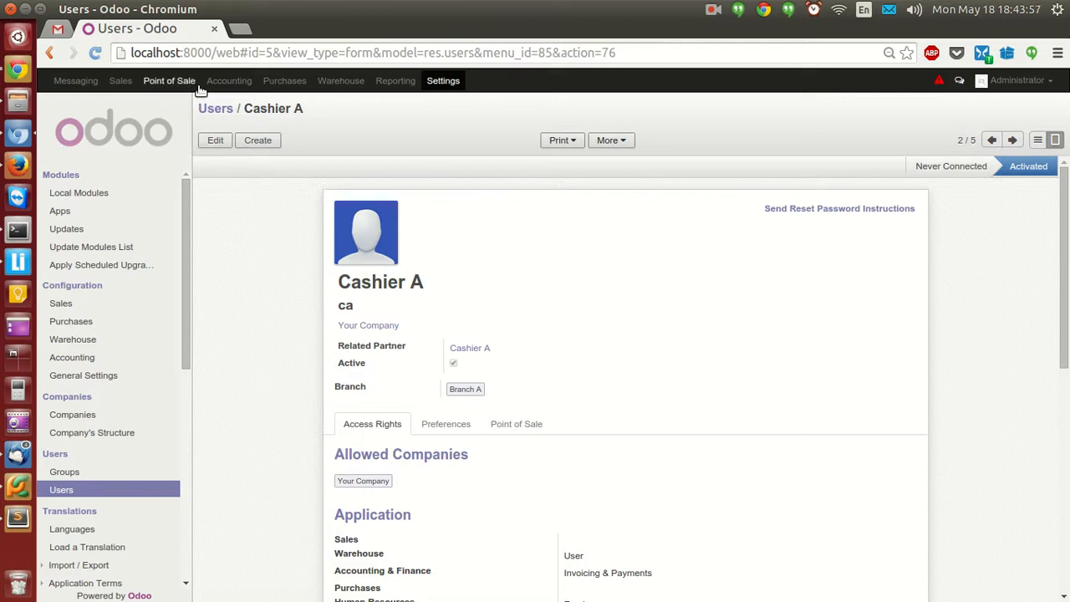
pyautogui.click(229, 80)
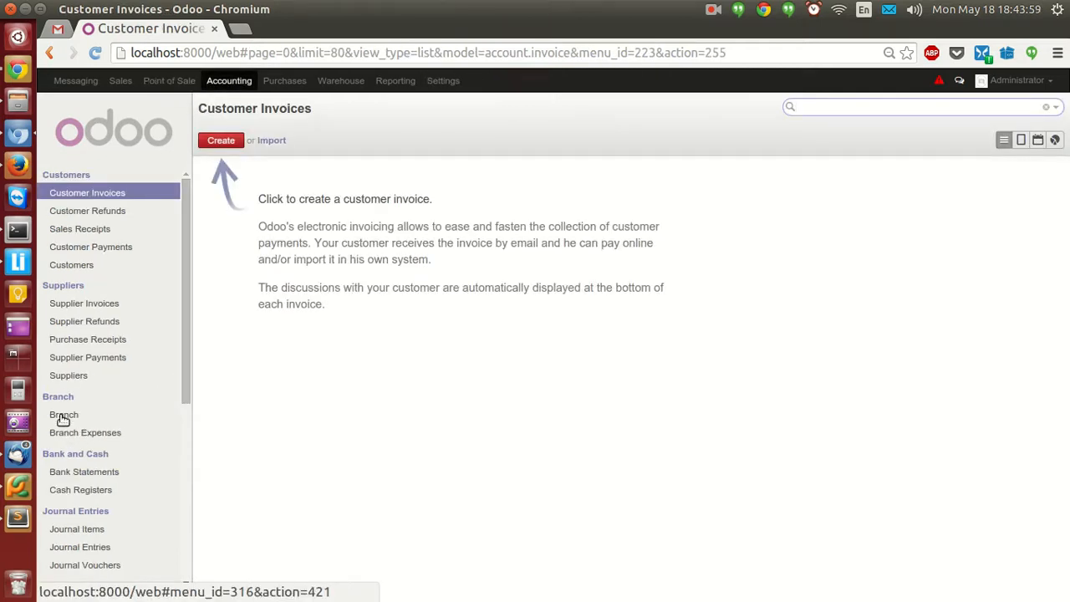
# Open Accounting's Branch Expenses list and create a new branch expense voucher.
pyautogui.click(63, 416)
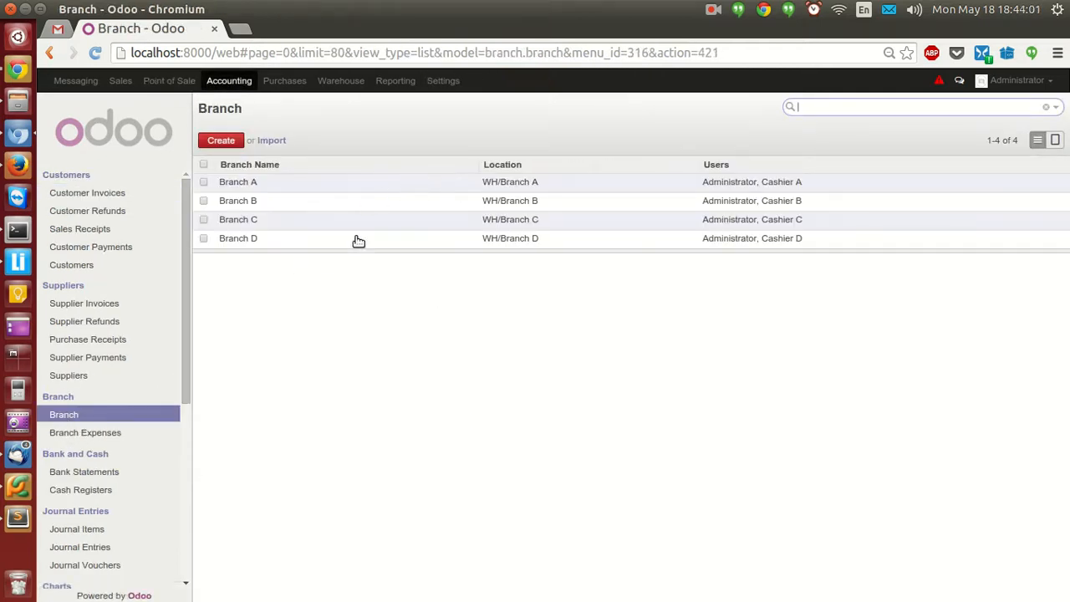
pyautogui.click(80, 438)
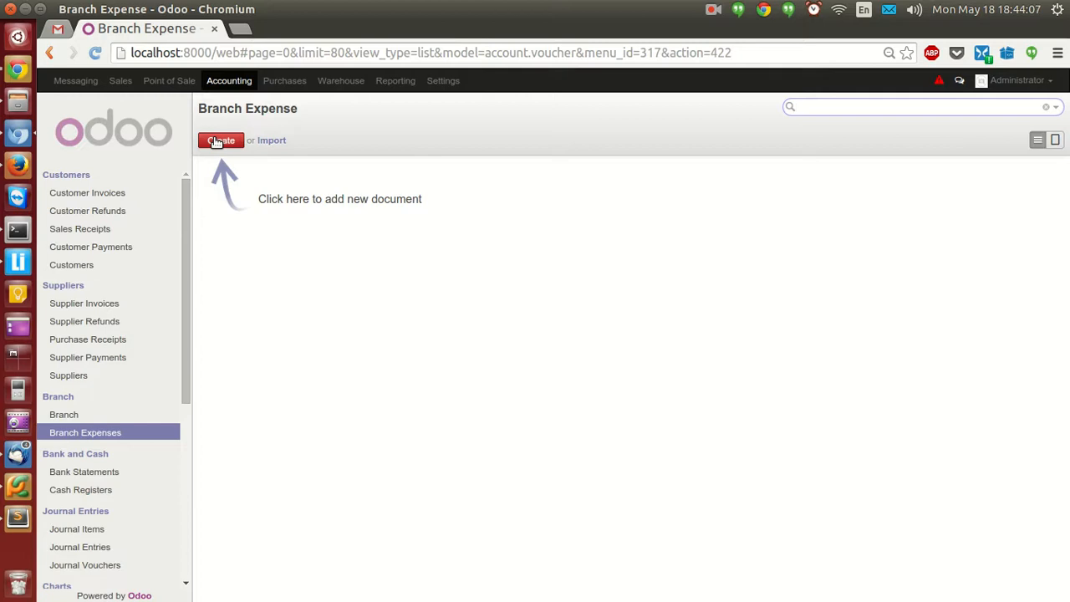
pyautogui.click(216, 142)
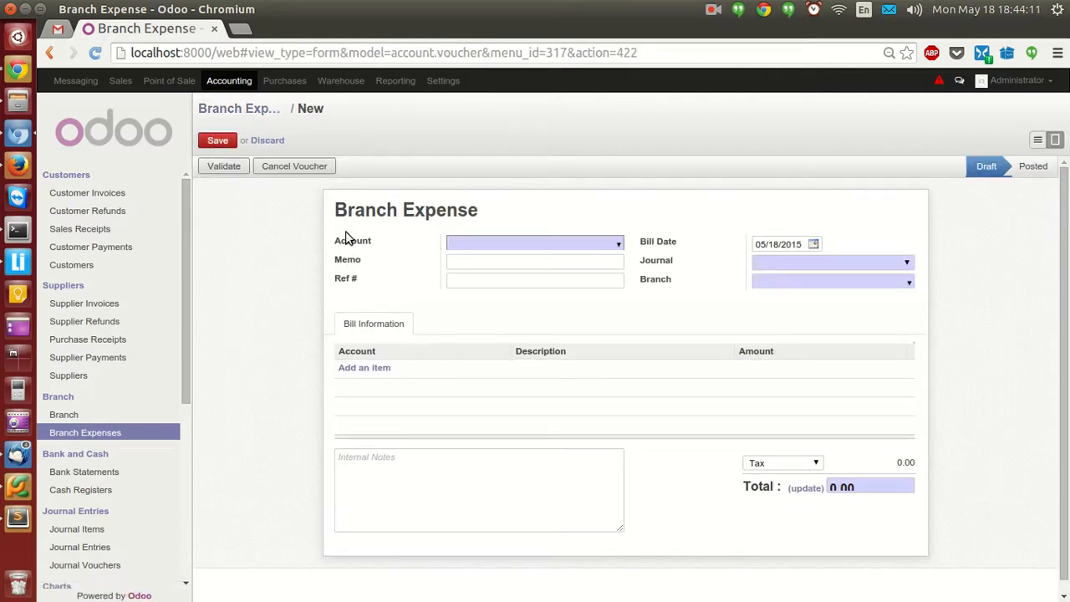
# Set the voucher account to 110401 Cash and the journal to Purchase Journal (EUR).
pyautogui.click(619, 242)
pyautogui.click(585, 265)
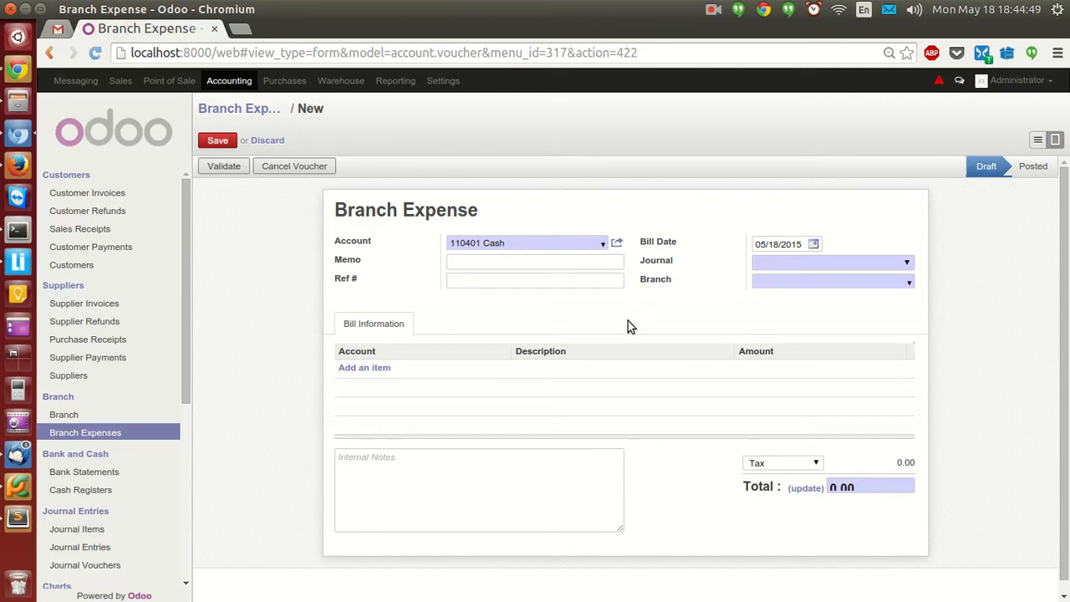
pyautogui.click(907, 264)
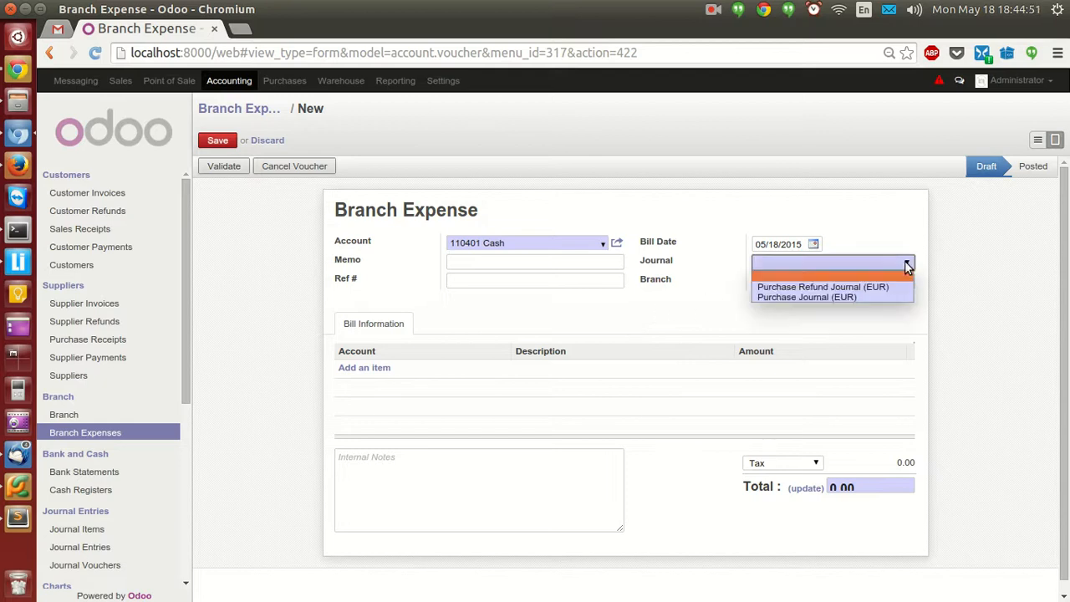
pyautogui.click(875, 295)
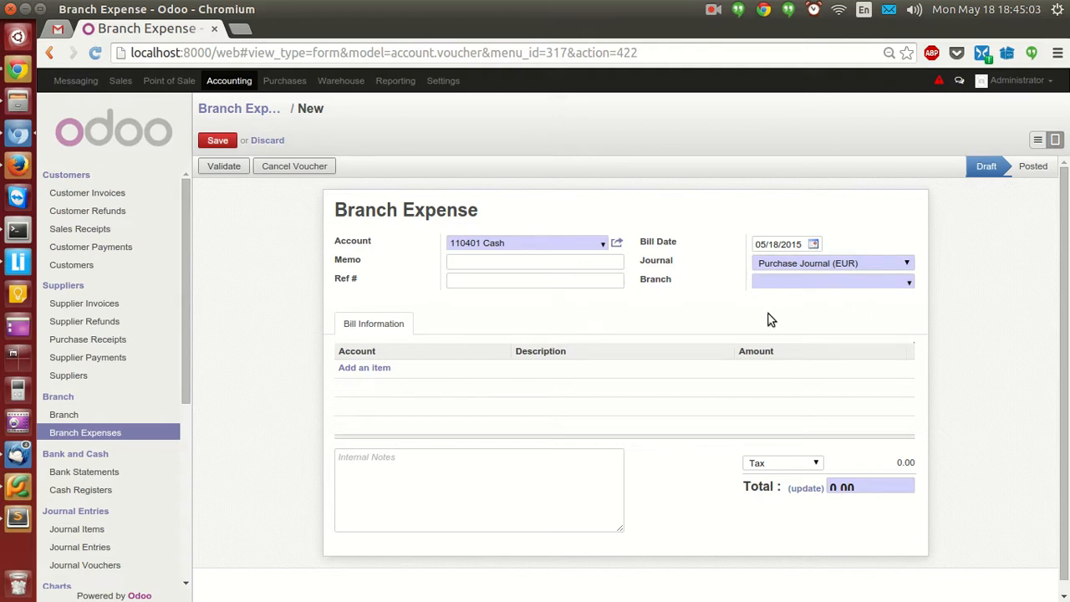
pyautogui.click(903, 269)
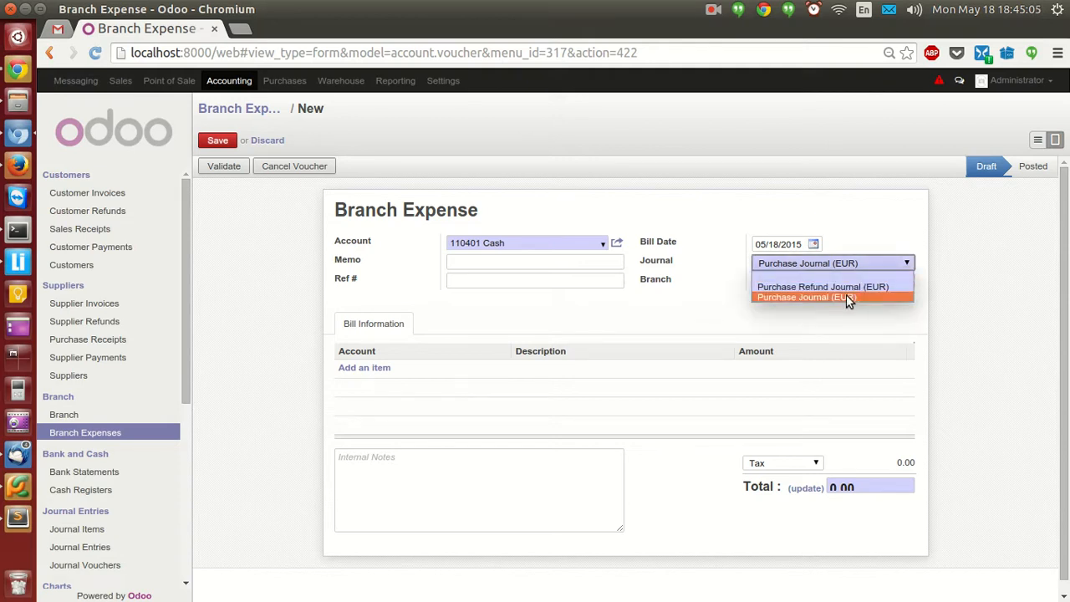
pyautogui.click(809, 294)
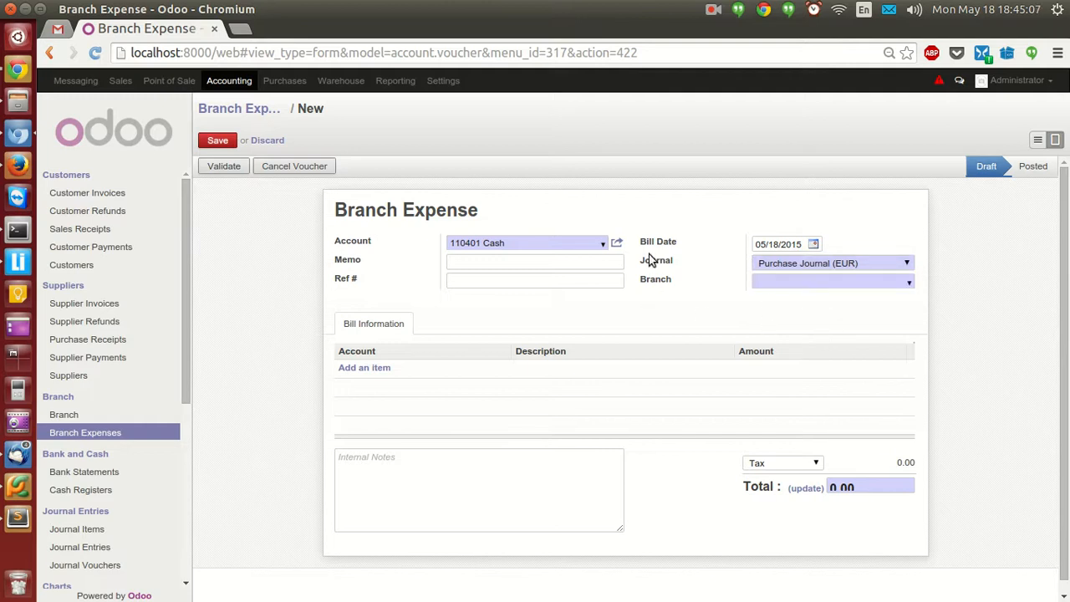
# Review the Branch dropdown choices, leaving the voucher's branch empty.
pyautogui.click(911, 285)
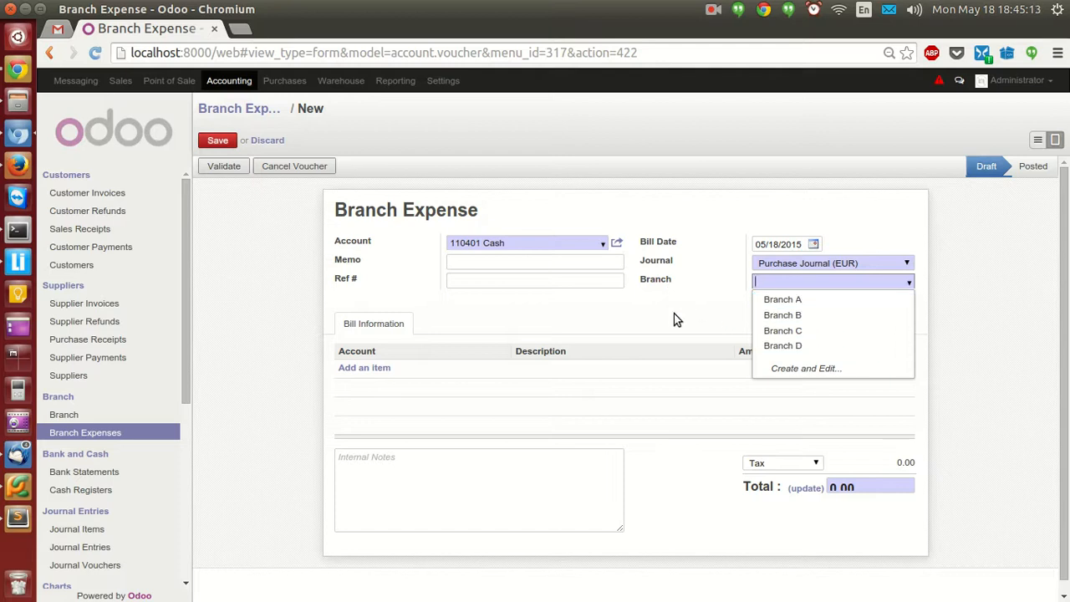
pyautogui.press('Escape')
pyautogui.click(914, 283)
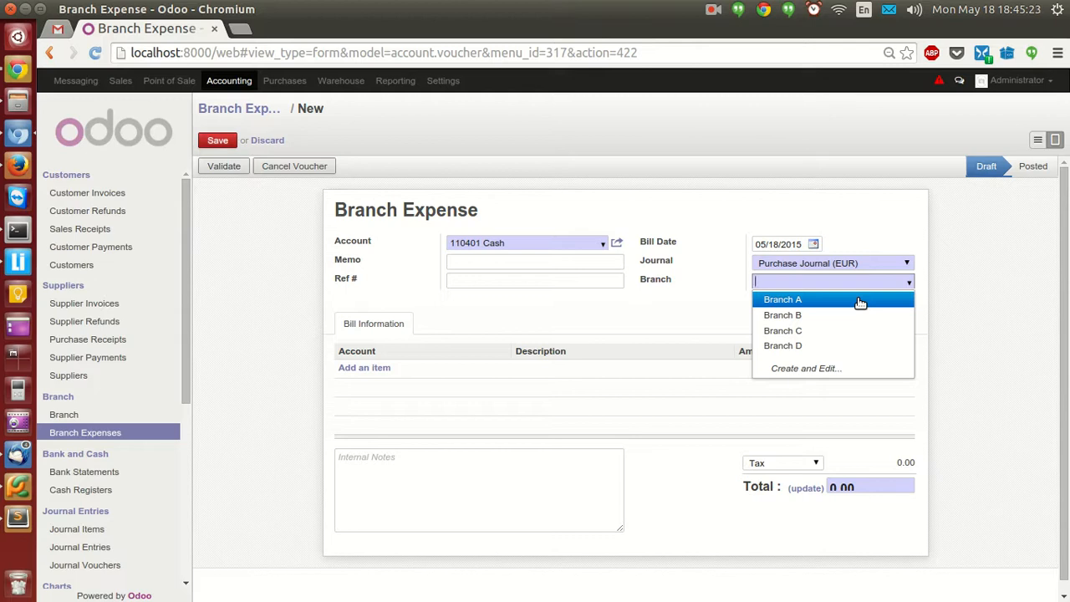
pyautogui.click(999, 279)
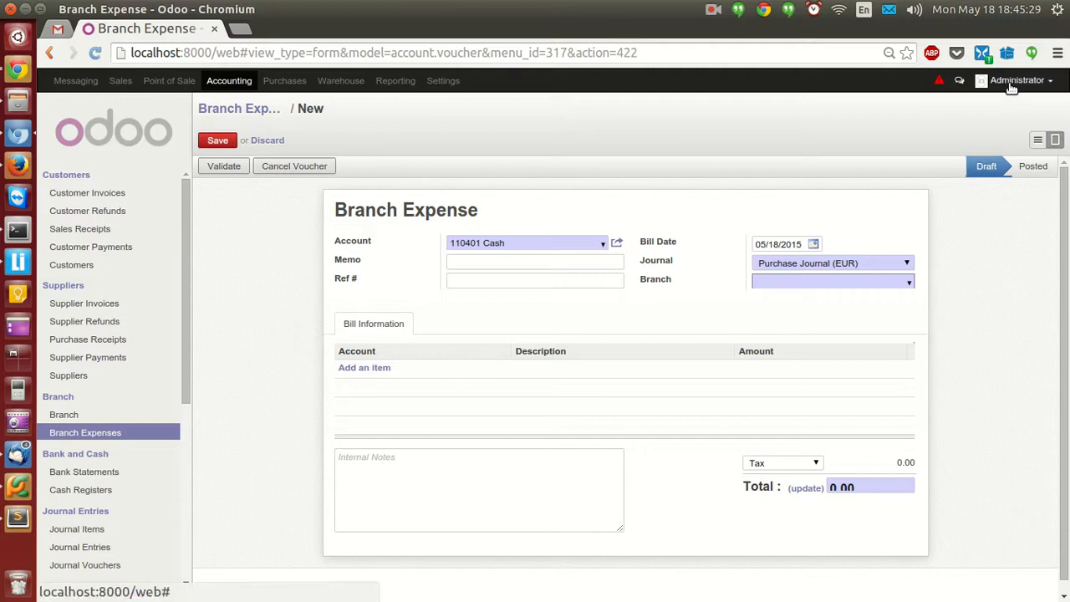
pyautogui.click(909, 283)
pyautogui.click(968, 298)
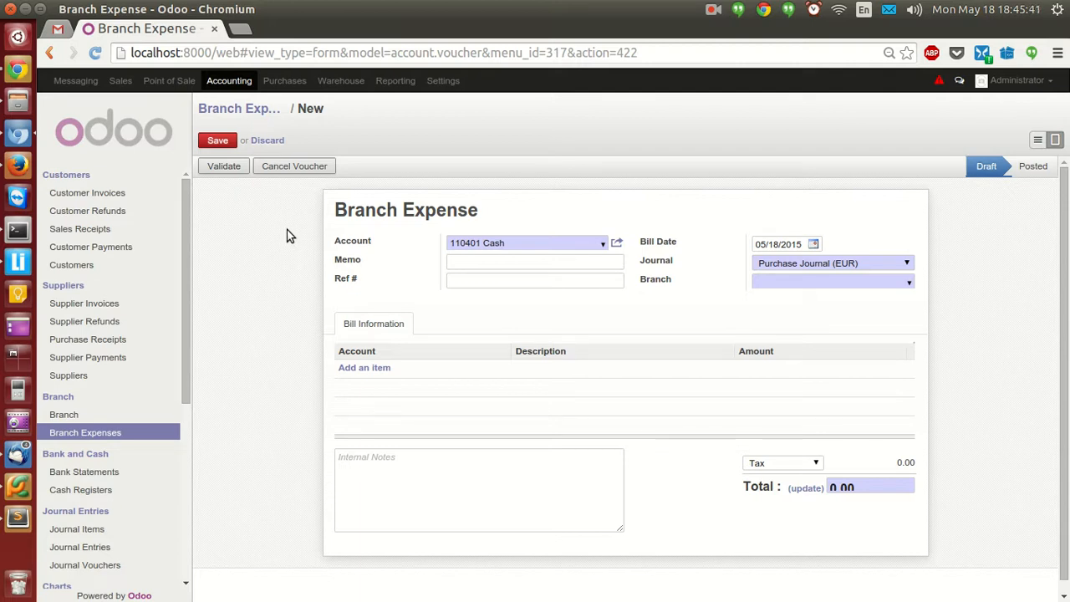
# Sign in to Odoo as the cashier user in the other browser window.
pyautogui.click(18, 69)
pyautogui.click(482, 383)
pyautogui.write('ca')
pyautogui.press('Tab')
pyautogui.write('ca')
pyautogui.press('Return')
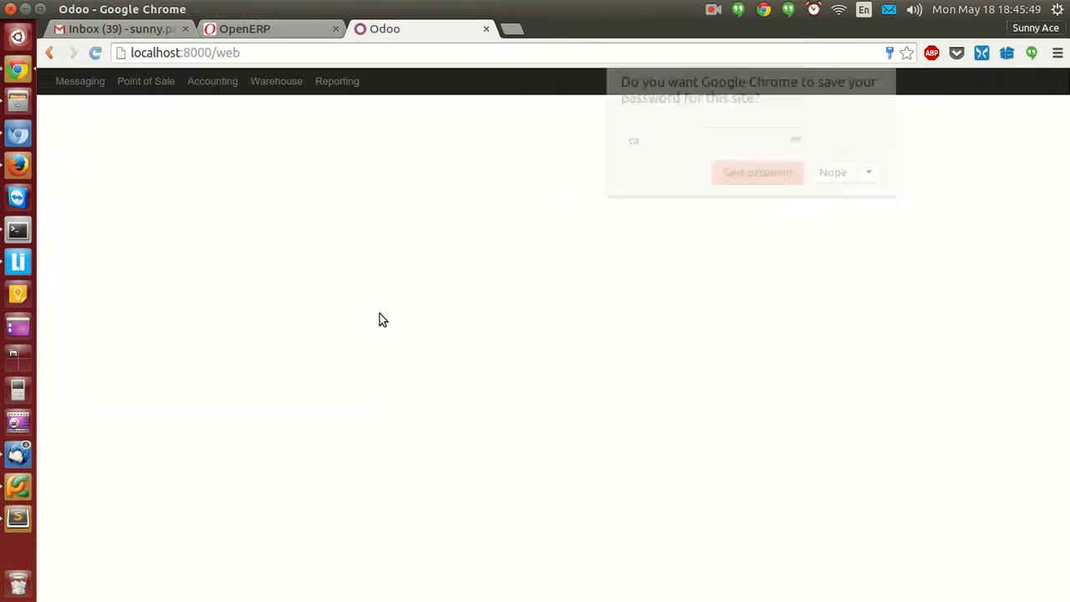
# Dismiss the save-password prompt and start a new Branch Expense under Accounting.
pyautogui.click(837, 177)
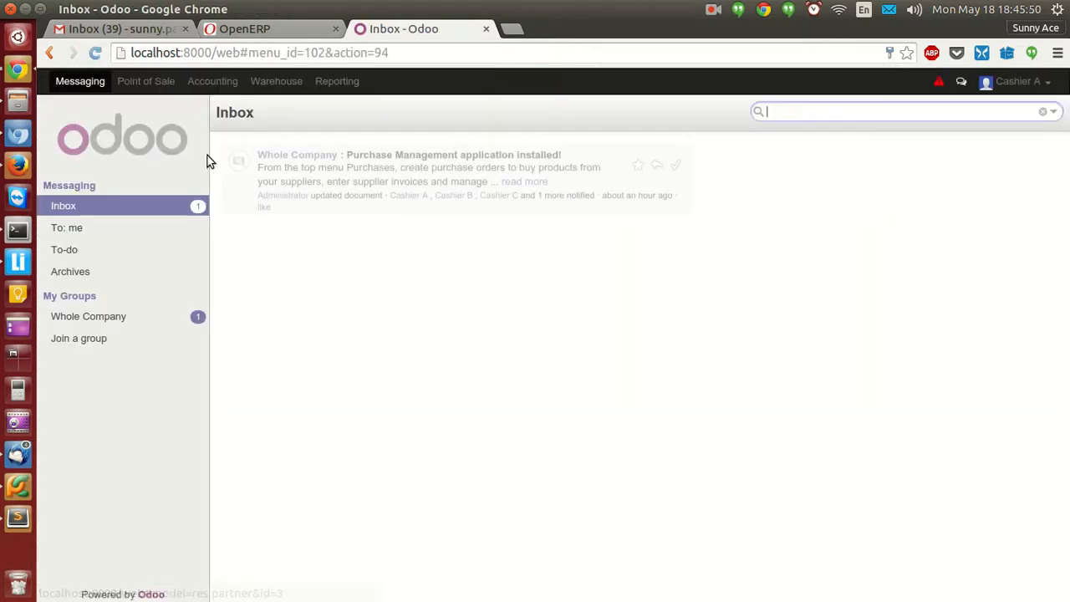
pyautogui.click(212, 81)
pyautogui.click(88, 493)
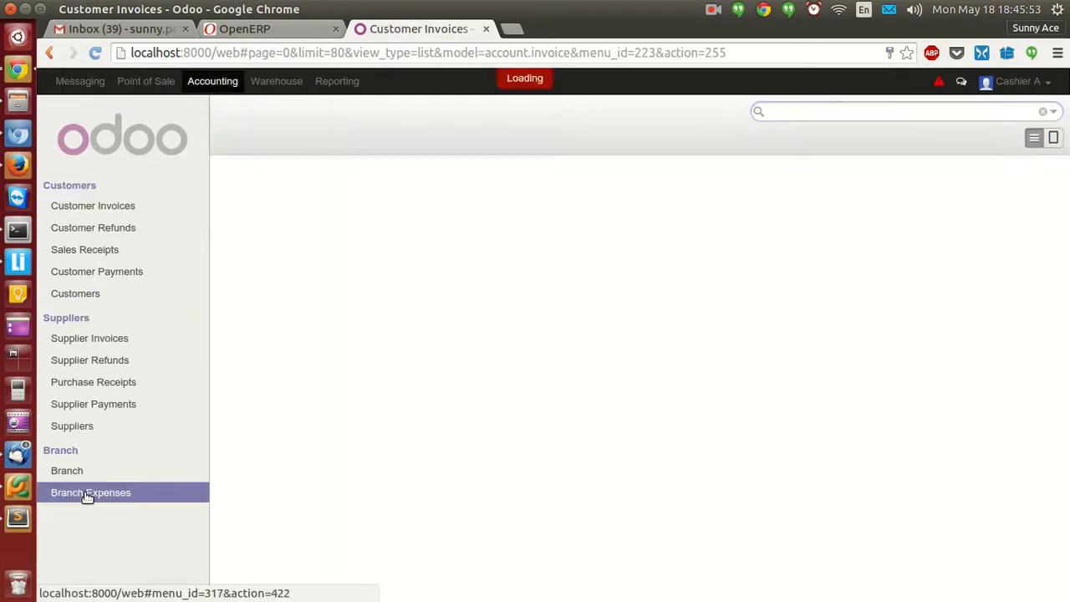
pyautogui.click(239, 151)
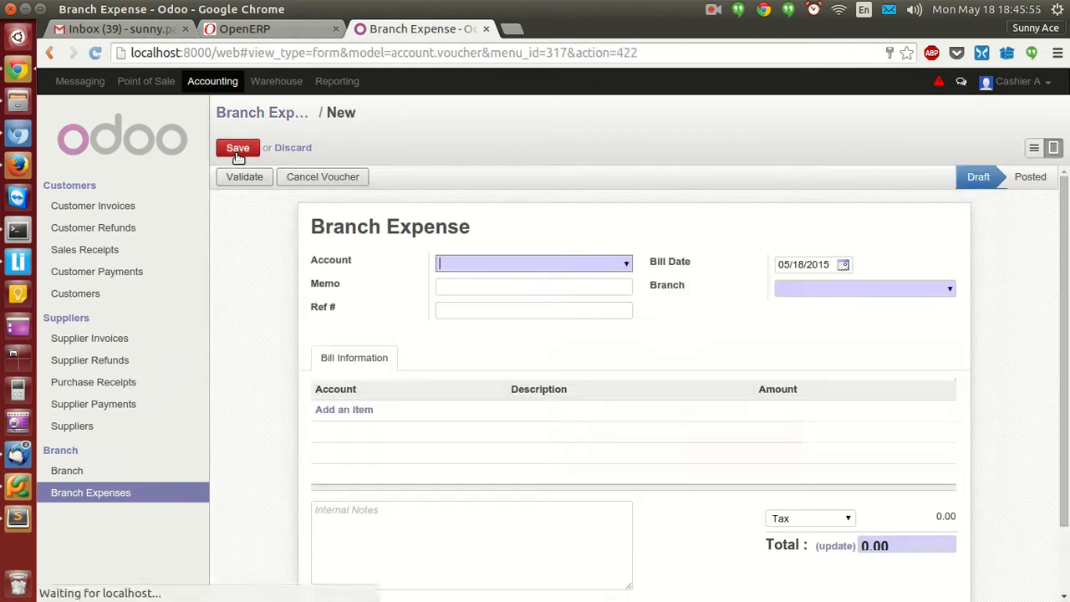
# Set the expense's Account to 110401 Cash and its Branch to Branch A.
pyautogui.click(629, 264)
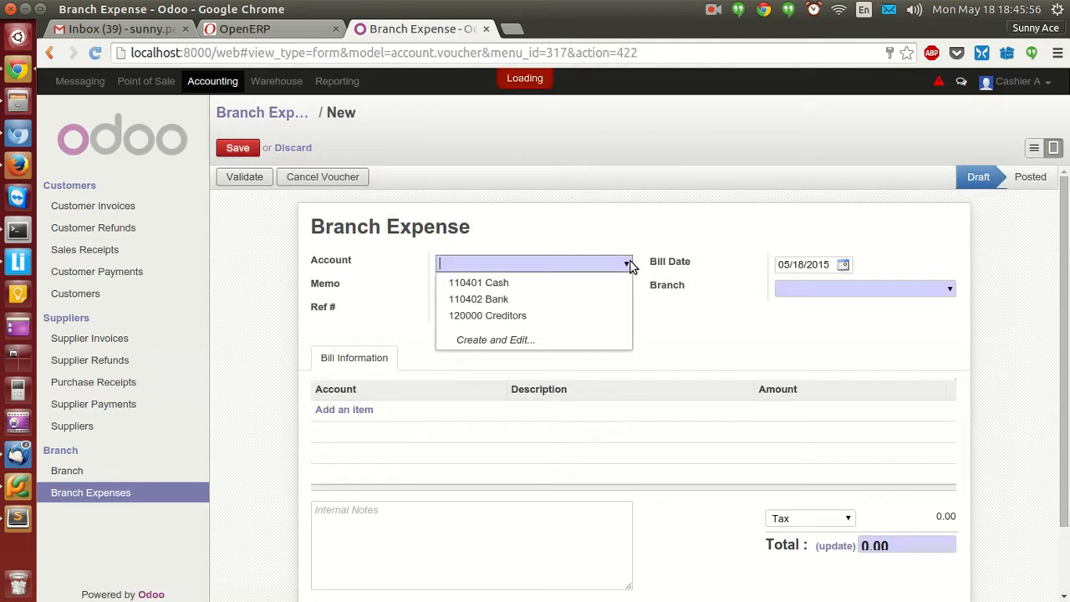
pyautogui.click(591, 287)
pyautogui.click(951, 290)
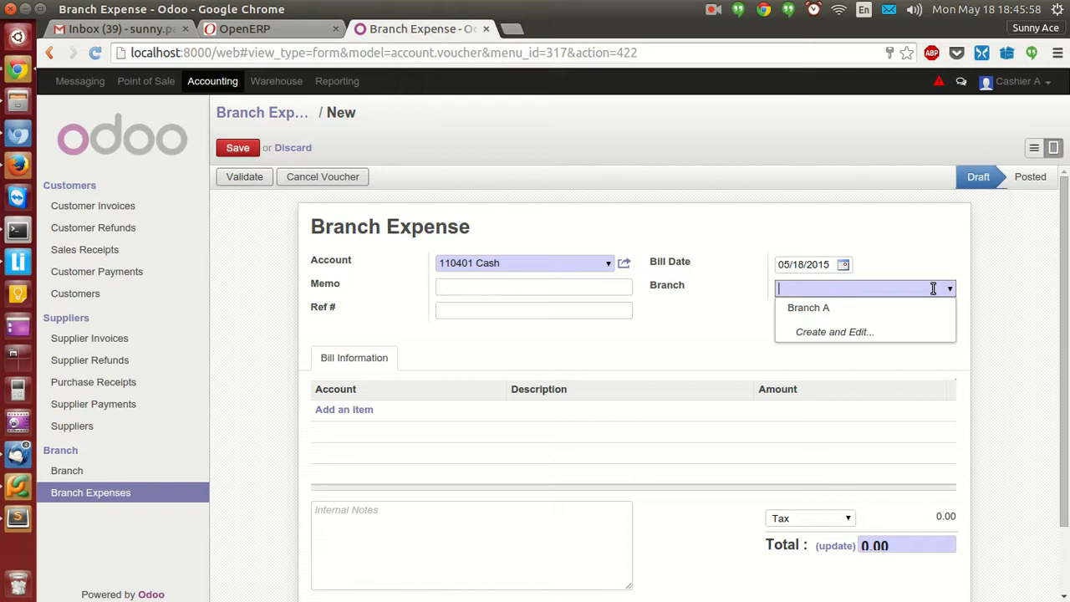
pyautogui.click(863, 307)
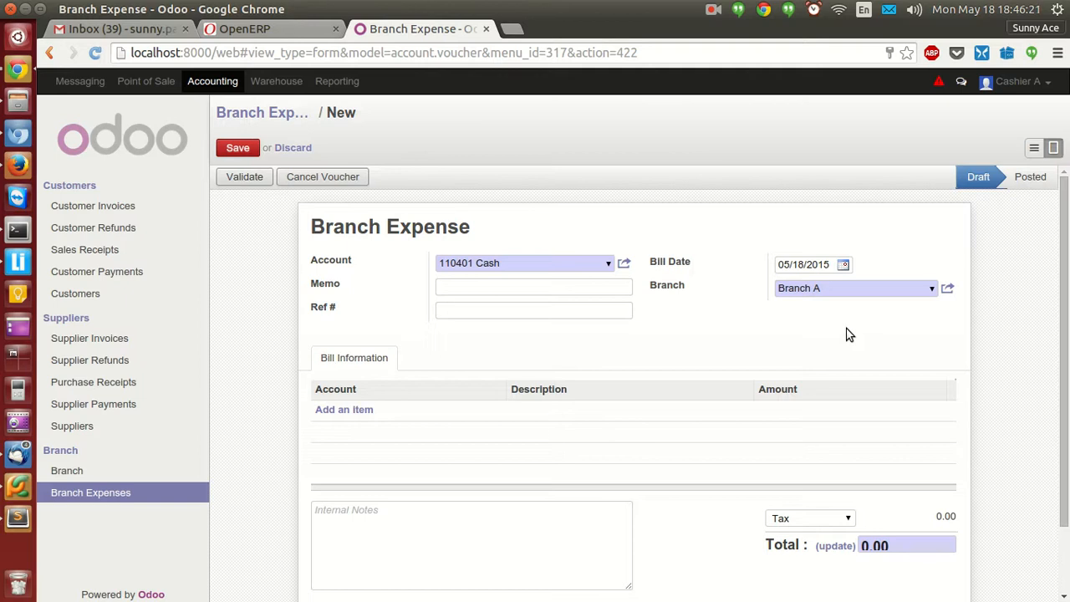
pyautogui.click(931, 291)
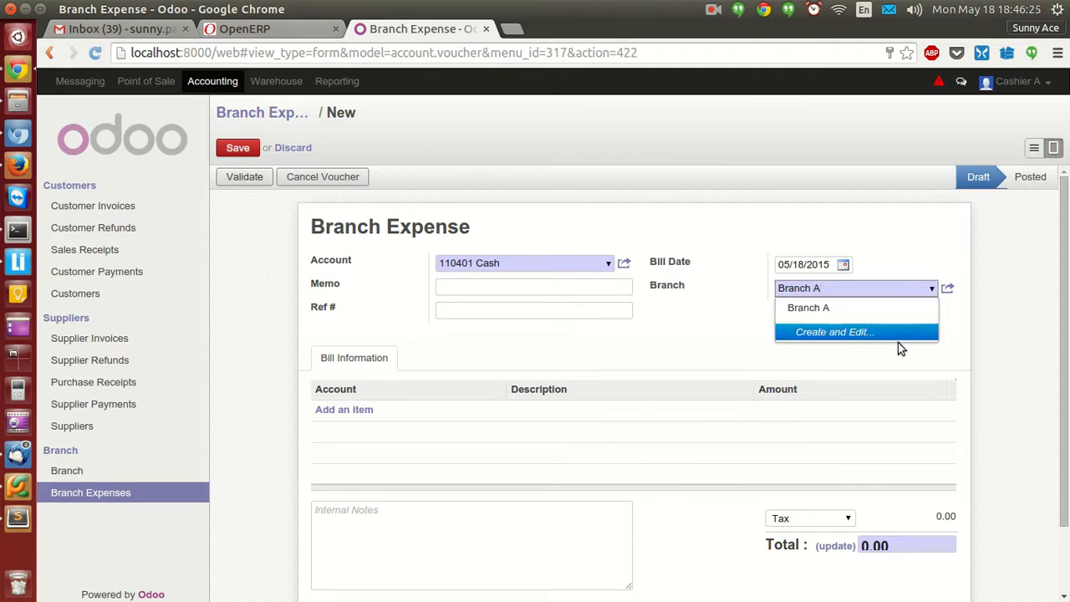
pyautogui.click(831, 307)
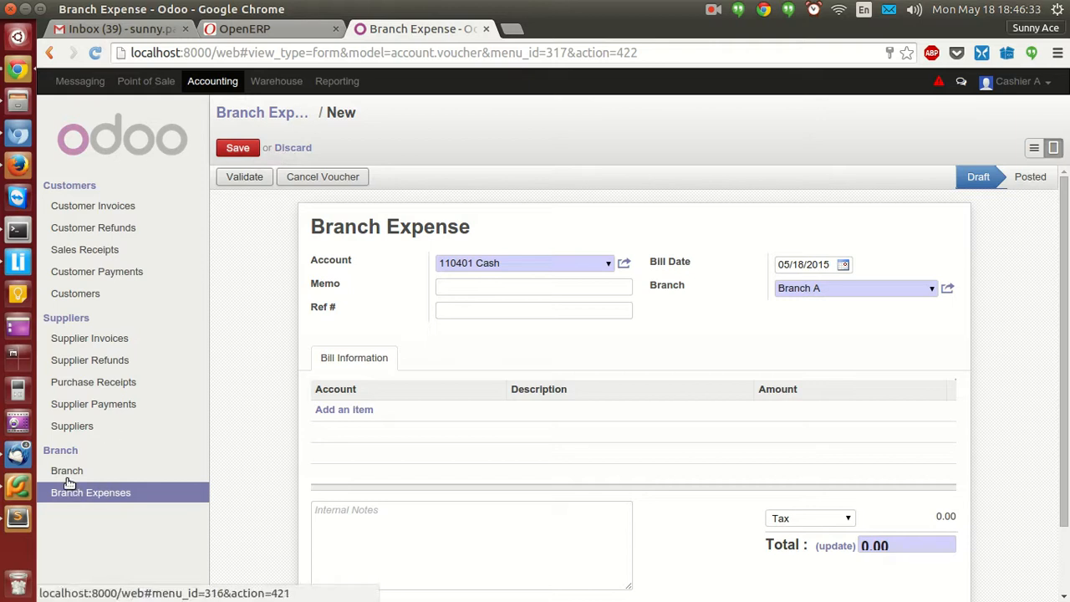
pyautogui.click(18, 165)
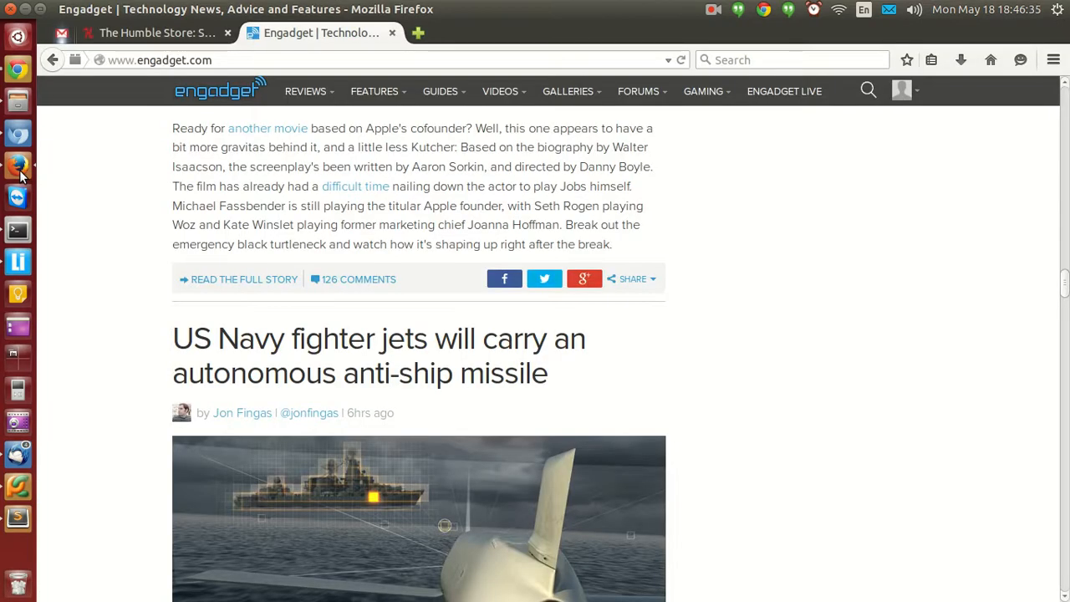
# Return to the Odoo expense form and set Branch to Branch A.
pyautogui.click(14, 139)
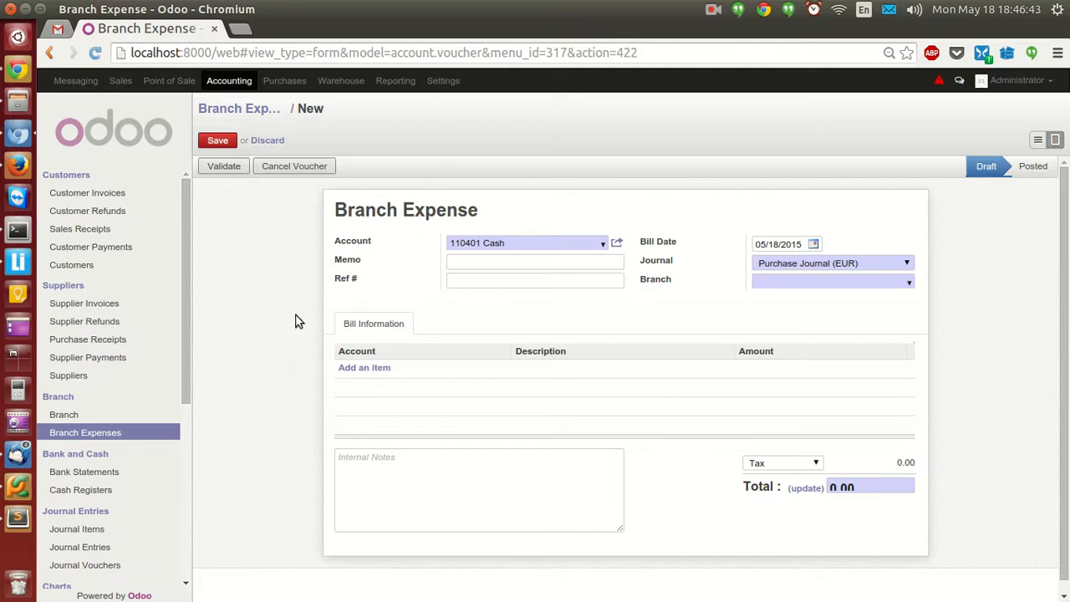
pyautogui.click(911, 284)
pyautogui.click(867, 301)
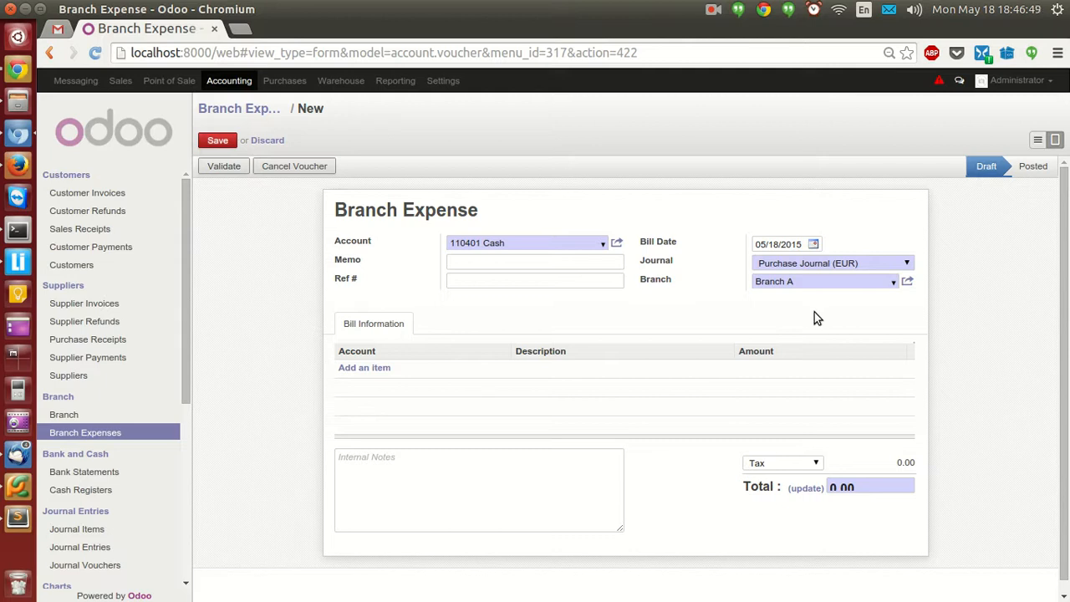
# Add a bill line 'Salary' for 10000 on account 221000 Salary Expenses.
pyautogui.click(360, 370)
pyautogui.click(597, 374)
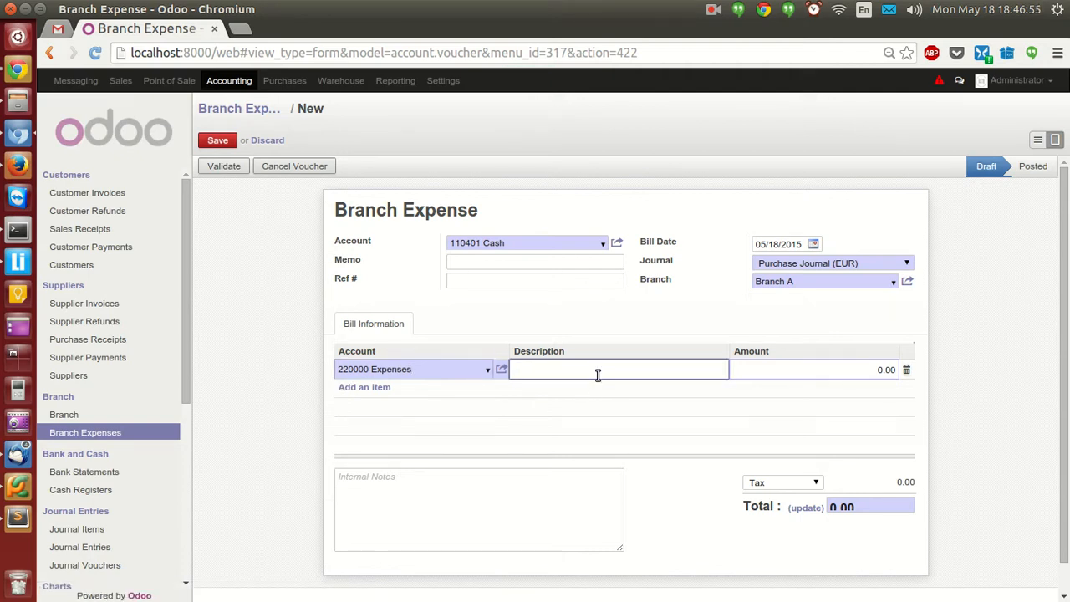
pyautogui.write('gas B')
pyautogui.hotkey('ctrl', 'a')
pyautogui.write('Salary')
pyautogui.press('Tab')
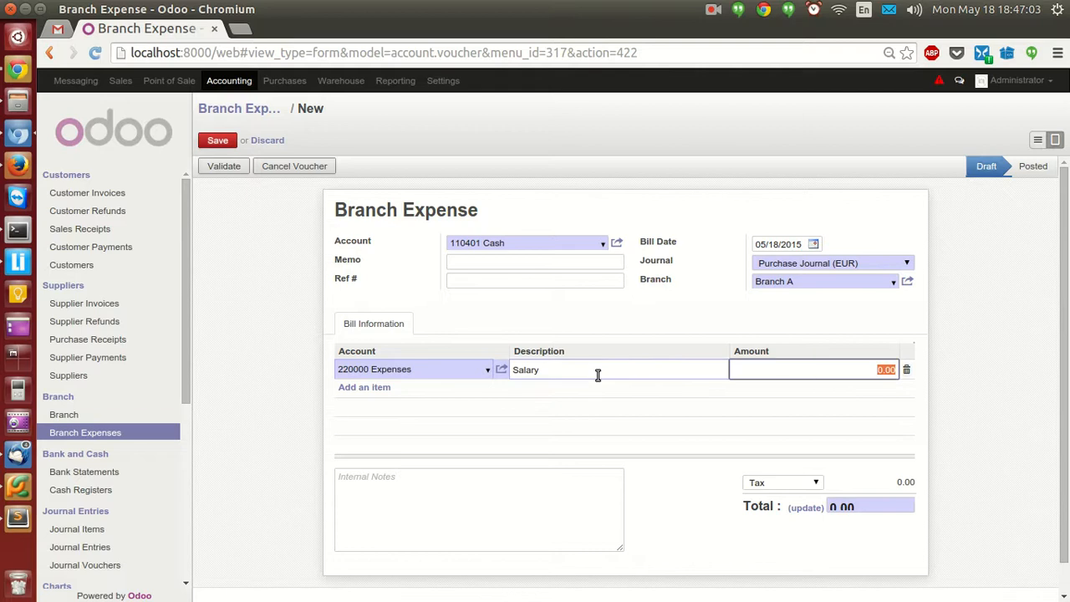
pyautogui.write('10000')
pyautogui.doubleClick(443, 375)
pyautogui.tripleClick(443, 375)
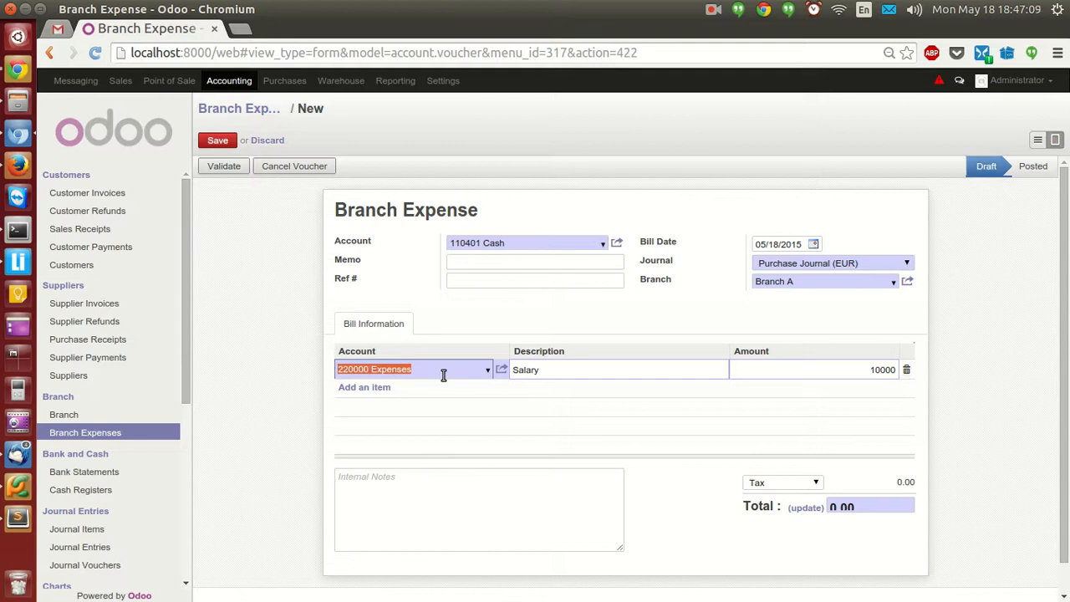
pyautogui.write('salar')
pyautogui.press('Down')
pyautogui.press('Return')
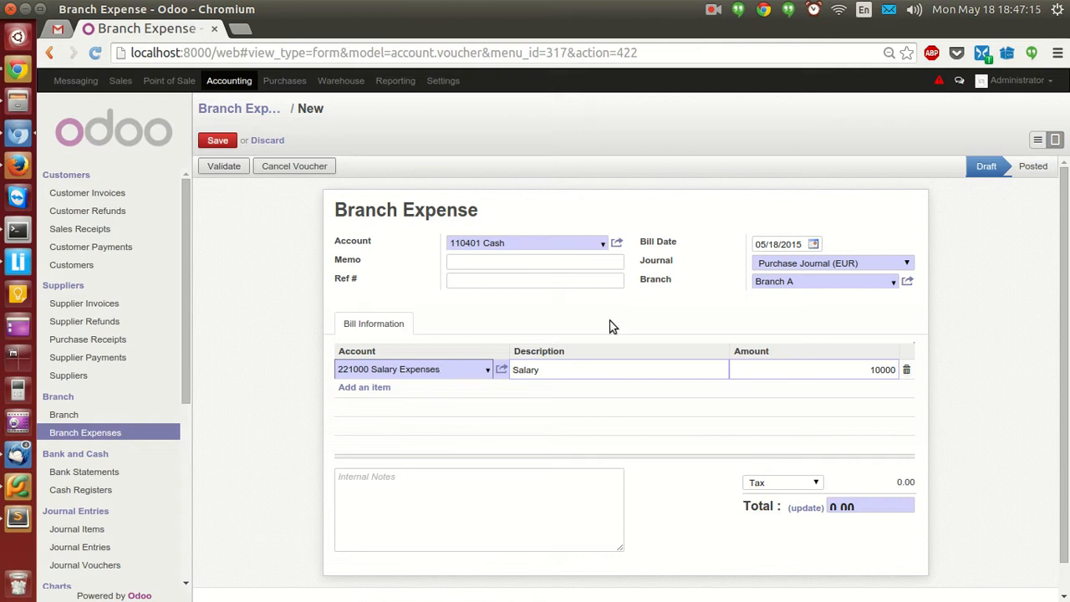
# Update the expense total to 10000.00, leaving it without tax.
pyautogui.click(804, 509)
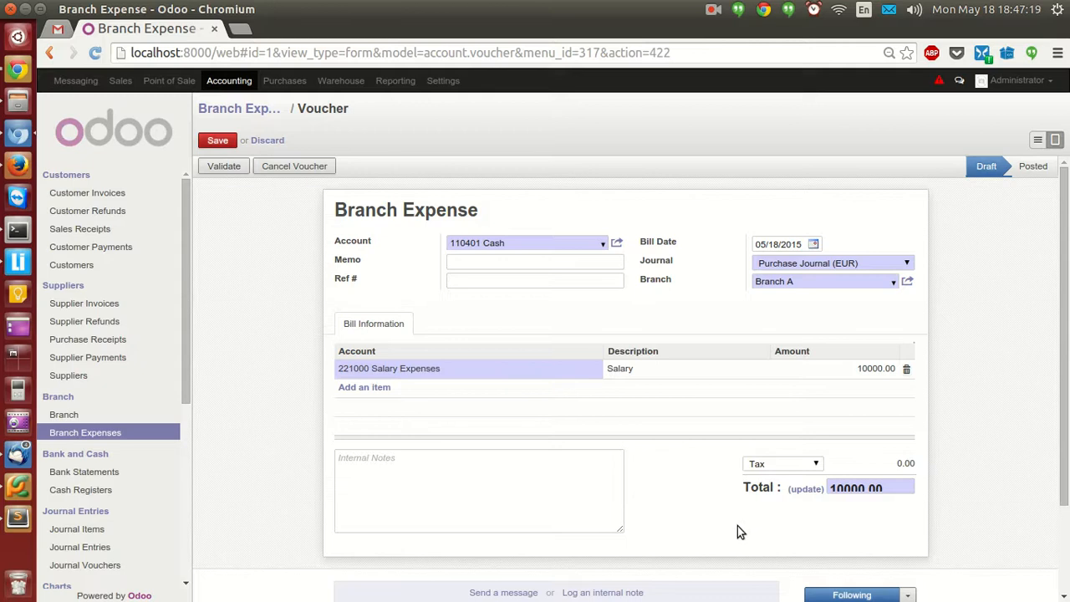
pyautogui.click(810, 463)
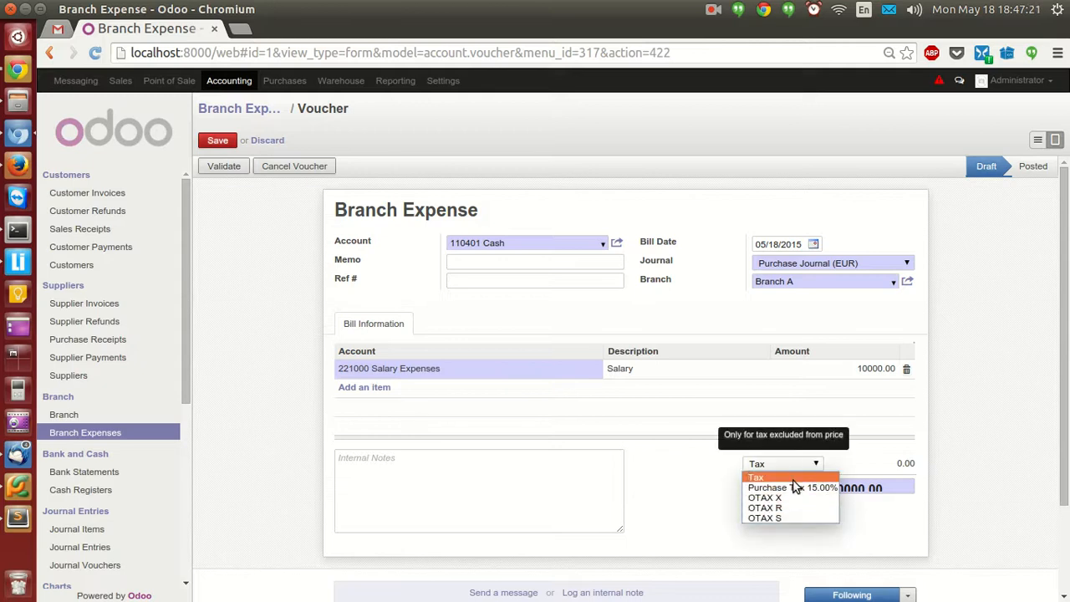
pyautogui.click(792, 479)
pyautogui.click(712, 520)
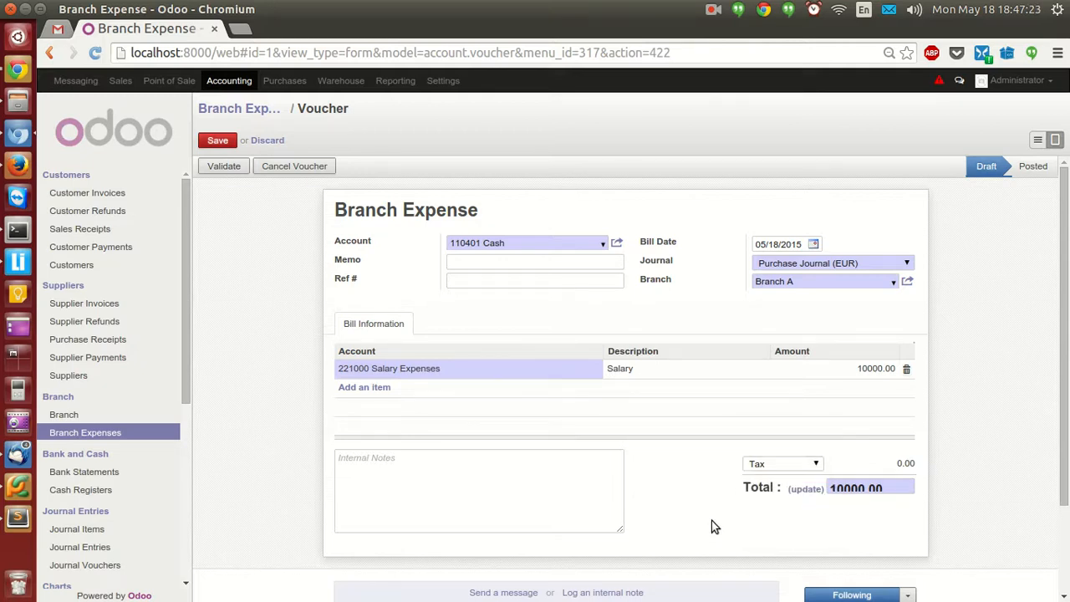
# Save and validate the voucher as EXJ/2015/0001, then review its balanced journal items.
pyautogui.click(217, 141)
pyautogui.click(226, 166)
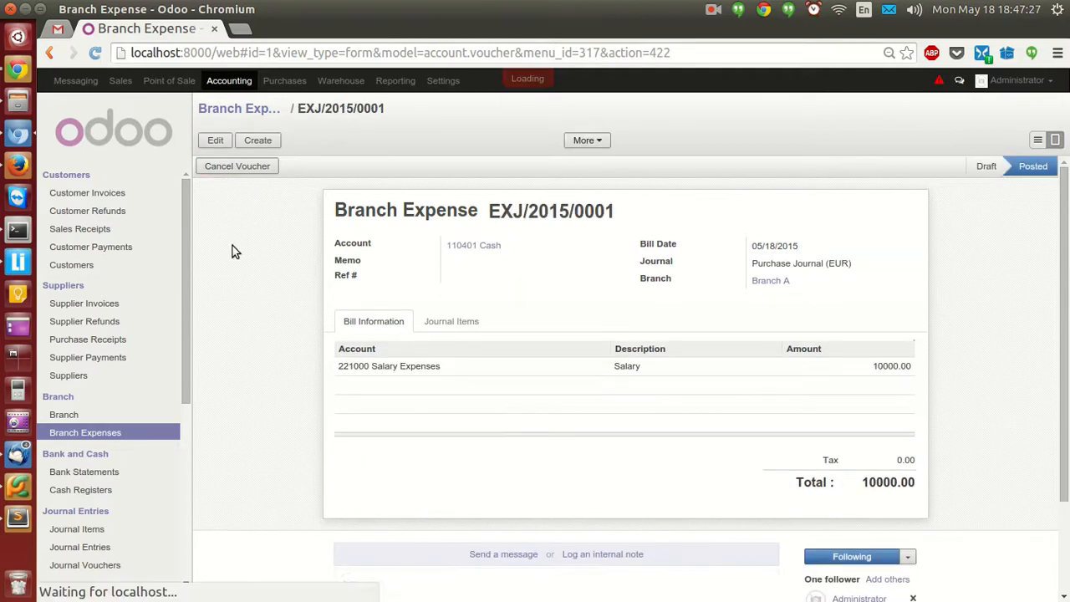
pyautogui.click(448, 323)
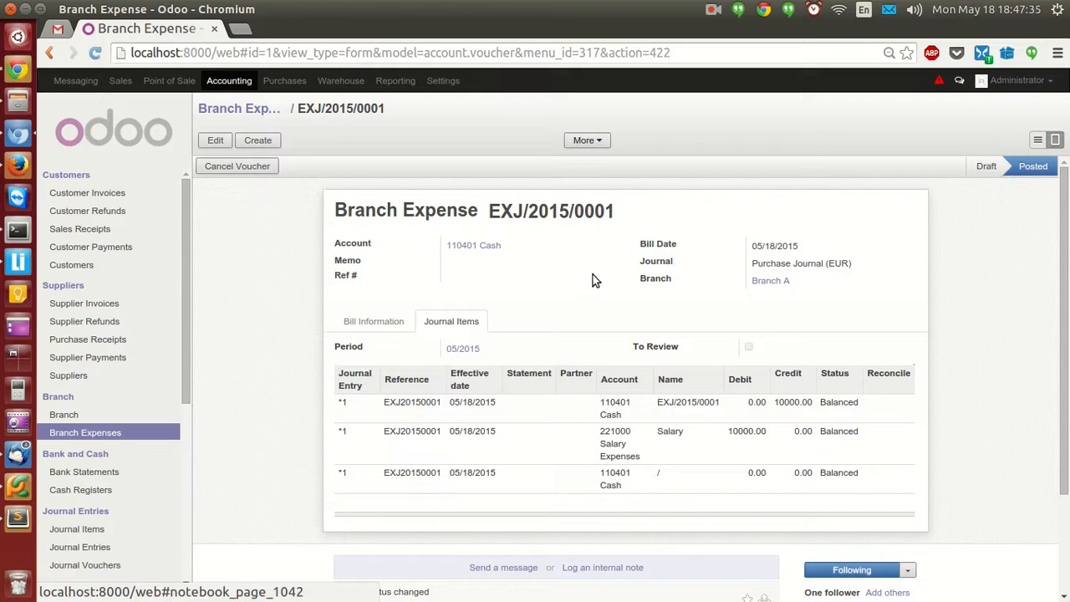
pyautogui.click(364, 322)
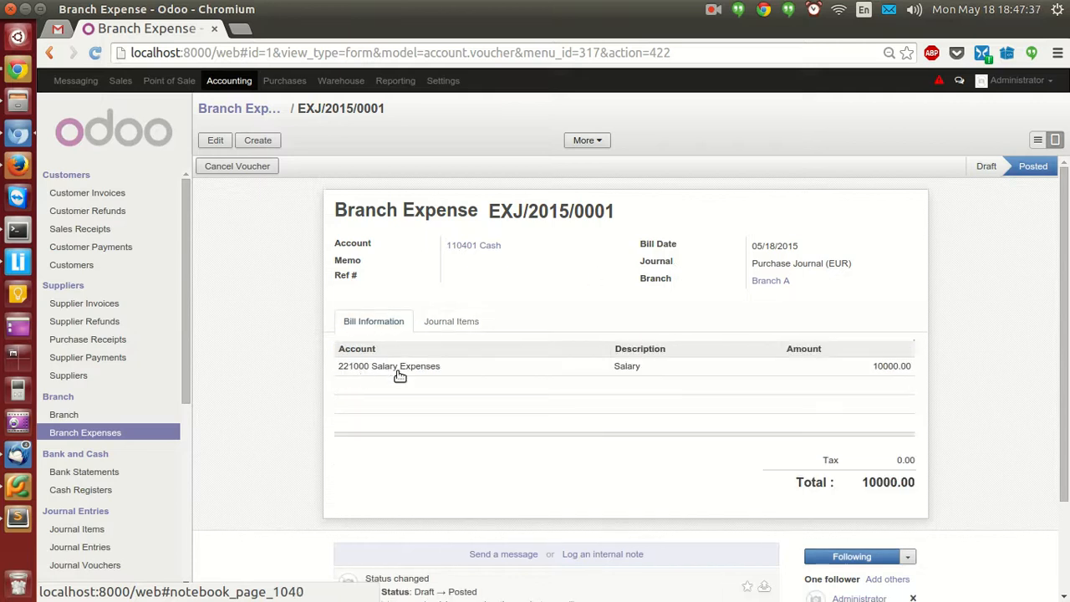
pyautogui.click(449, 326)
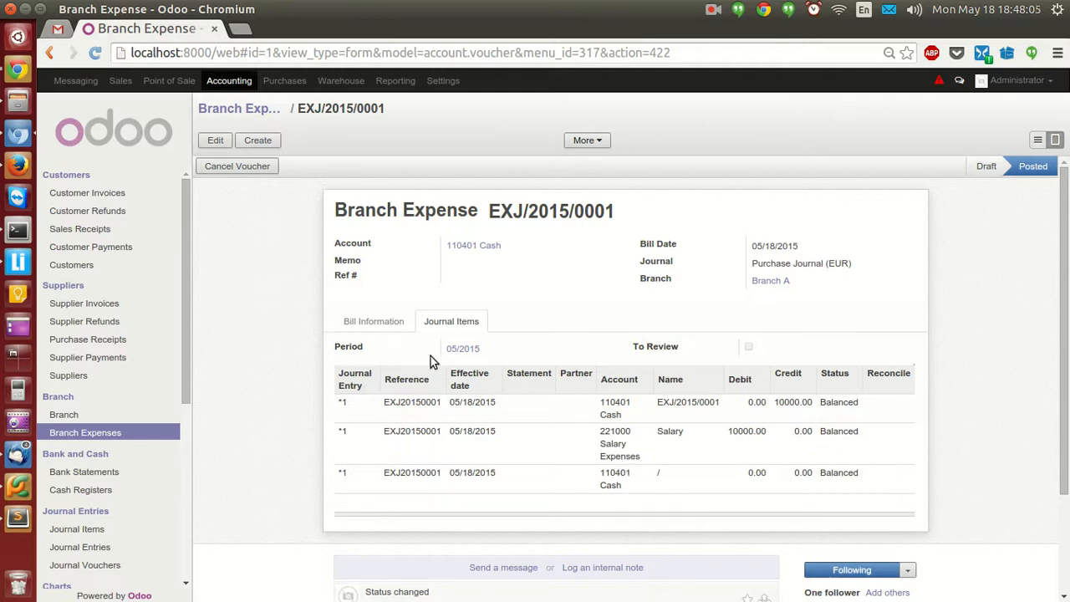
pyautogui.click(393, 326)
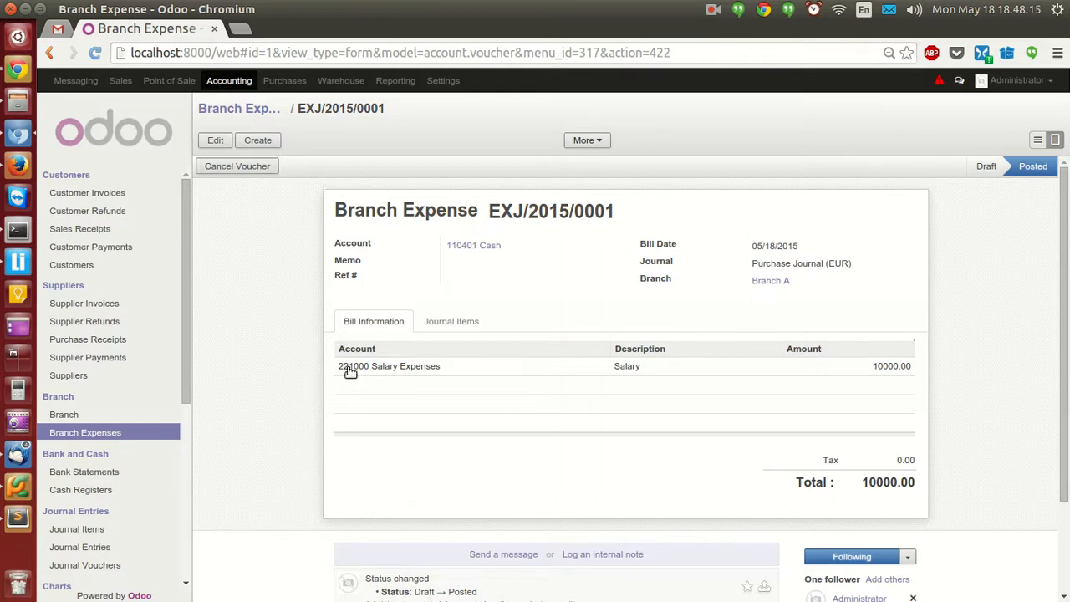
pyautogui.click(713, 13)
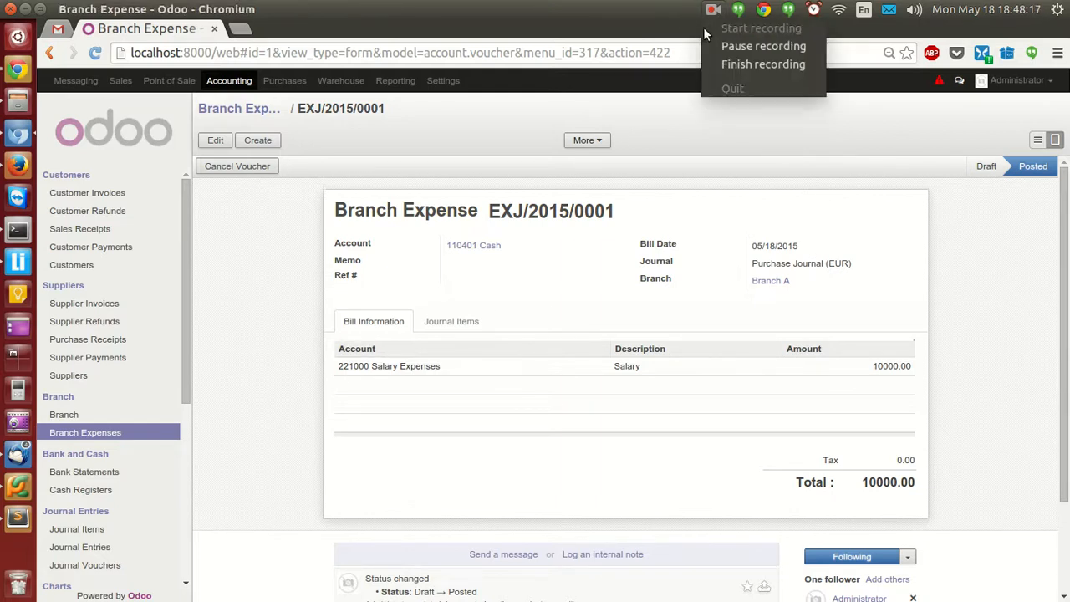